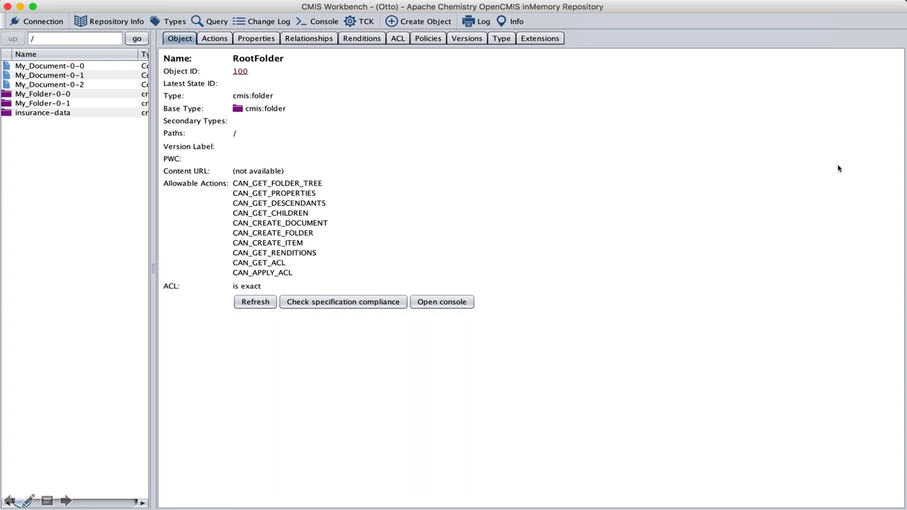
Switch to Camunda Tasklist, reload it, and open the start form of the Invoice Receipt process
{"action": "key", "text": "Right"}
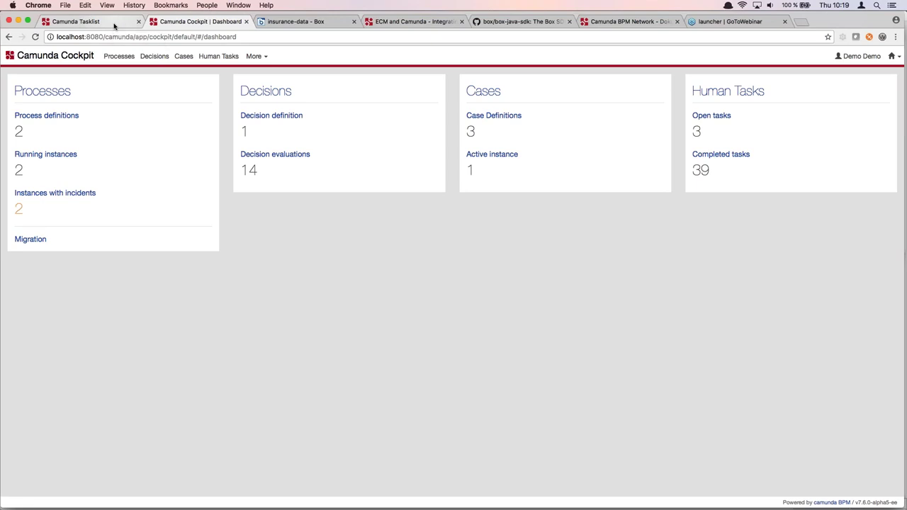
{"action": "left_click", "coordinate": [114, 25]}
{"action": "key", "text": "super+r"}
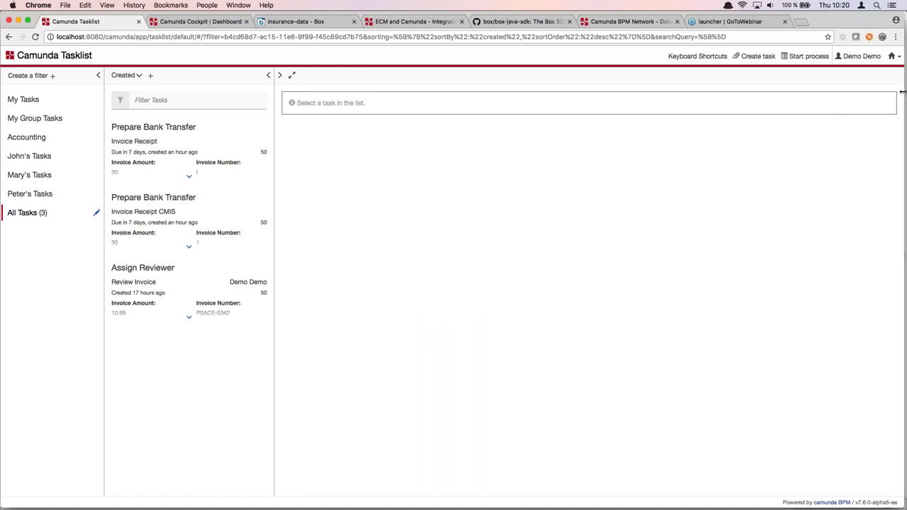
{"action": "left_click_drag", "start_coordinate": [903, 90], "coordinate": [906, 91]}
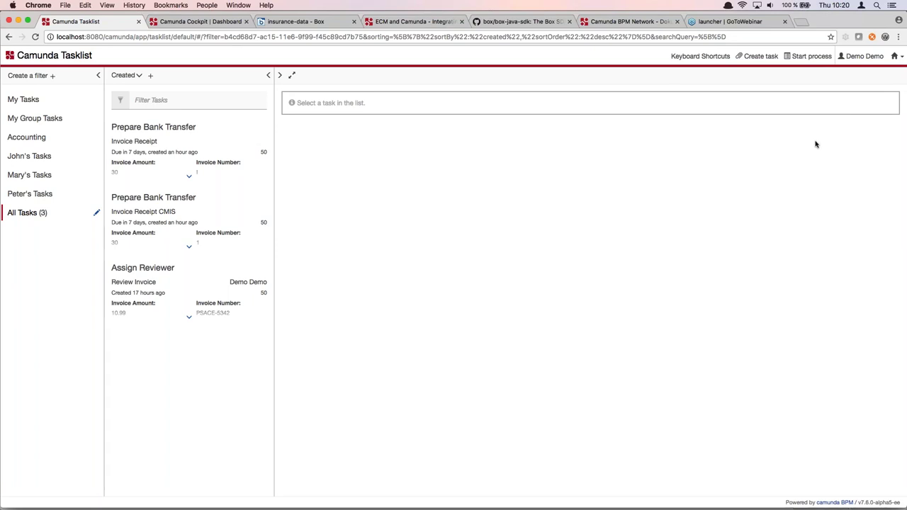
{"action": "left_click", "coordinate": [822, 61]}
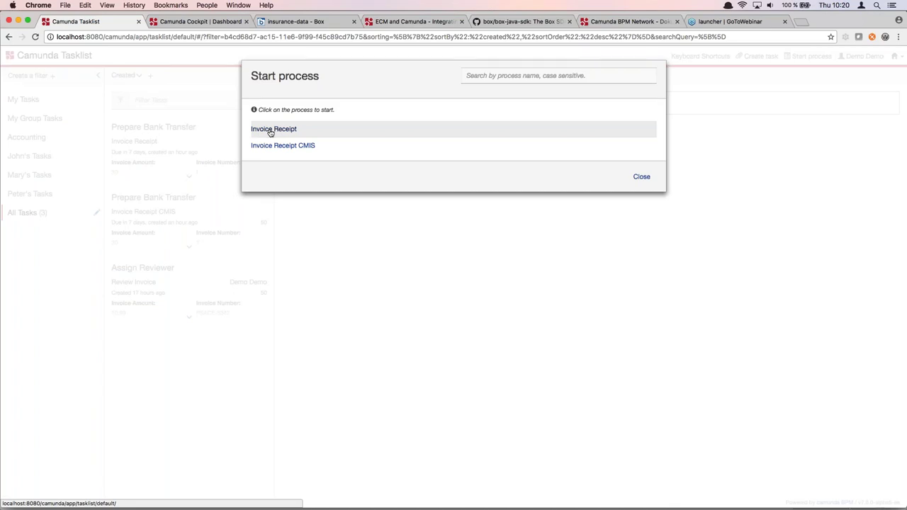
{"action": "left_click", "coordinate": [269, 132]}
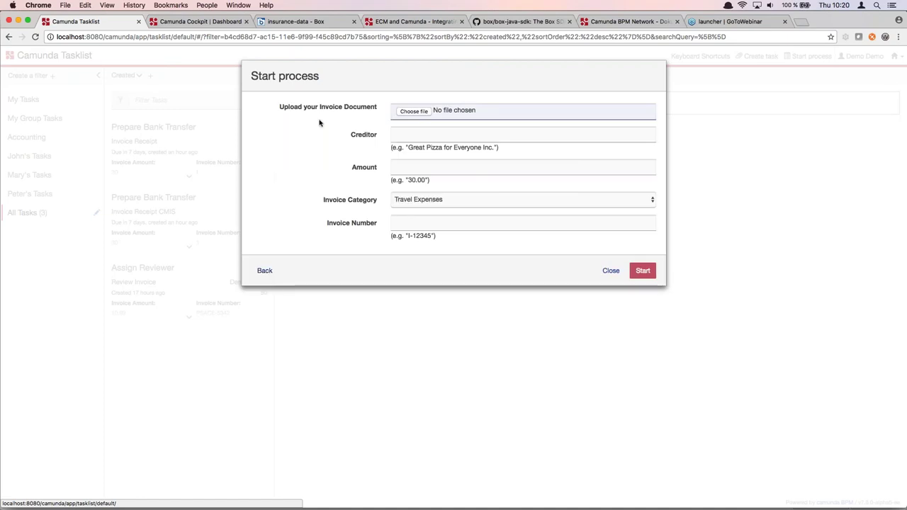
Choose invoice.pdf from the Downloads folder as the invoice document and upload it
{"action": "left_click", "coordinate": [414, 113]}
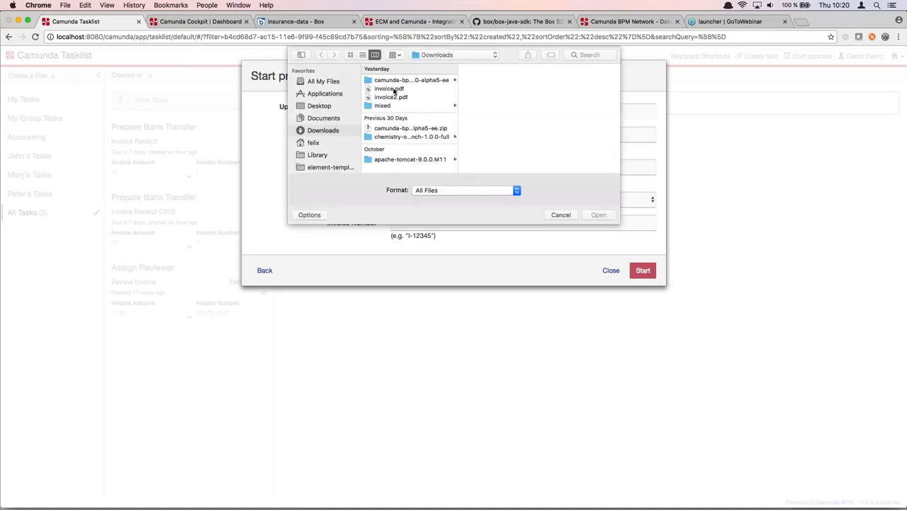
{"action": "left_click", "coordinate": [395, 89]}
{"action": "double_click", "coordinate": [394, 89]}
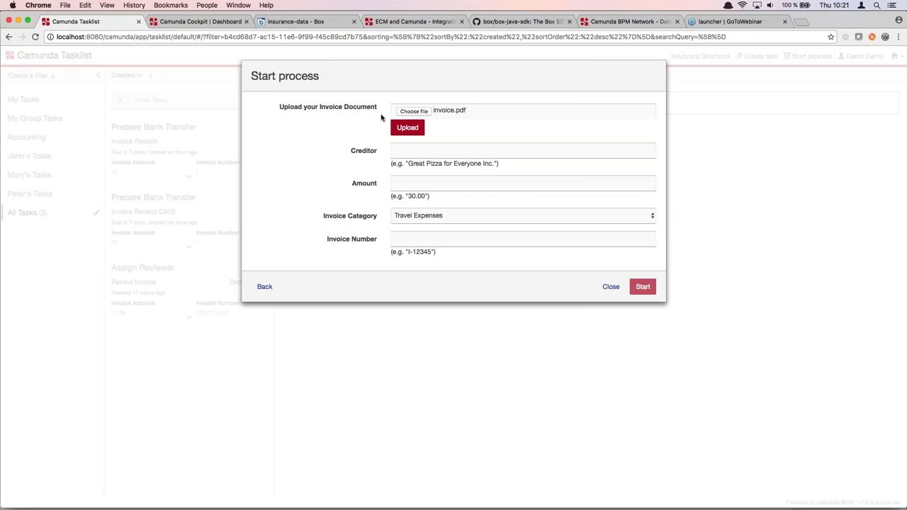
{"action": "left_click", "coordinate": [407, 127]}
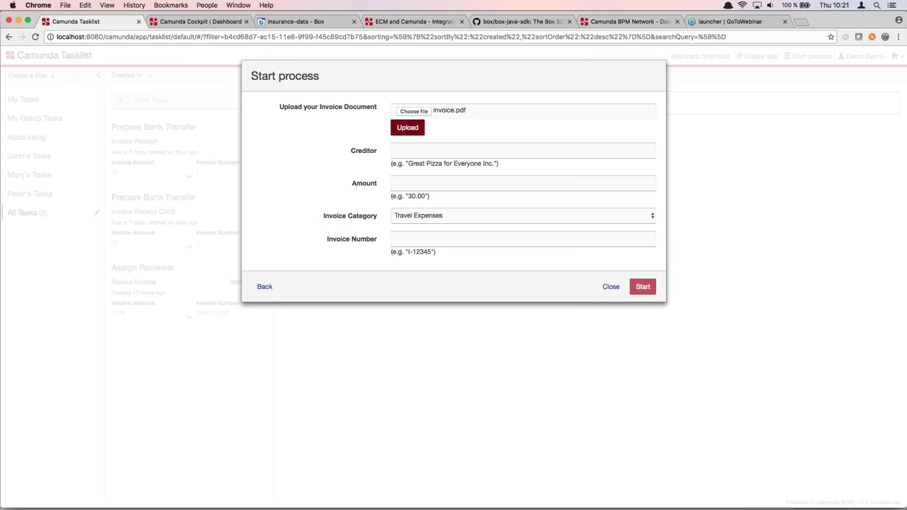
{"action": "left_click", "coordinate": [405, 127]}
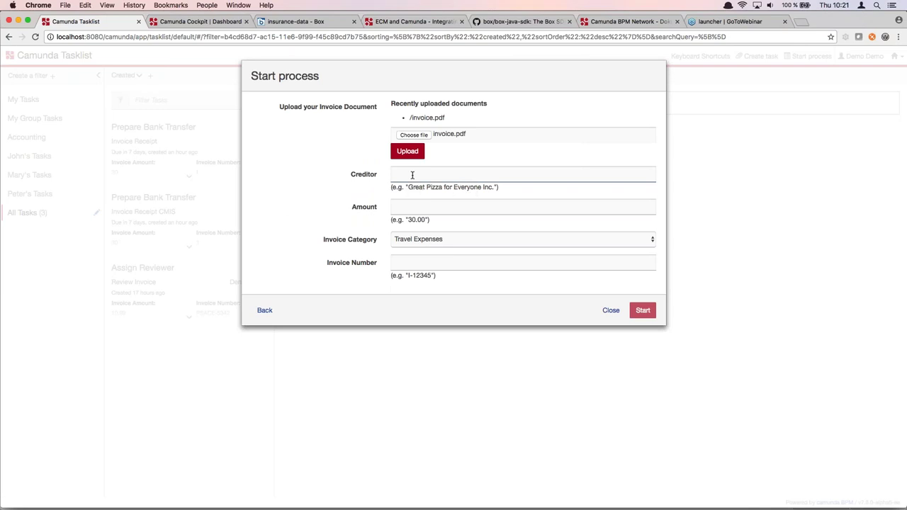
Enter creditor Great Pizza, amount 30.00 and invoice number 12345, keeping the Travel Expenses category, and start the process
{"action": "left_click", "coordinate": [412, 175]}
{"action": "type", "text": "G"}
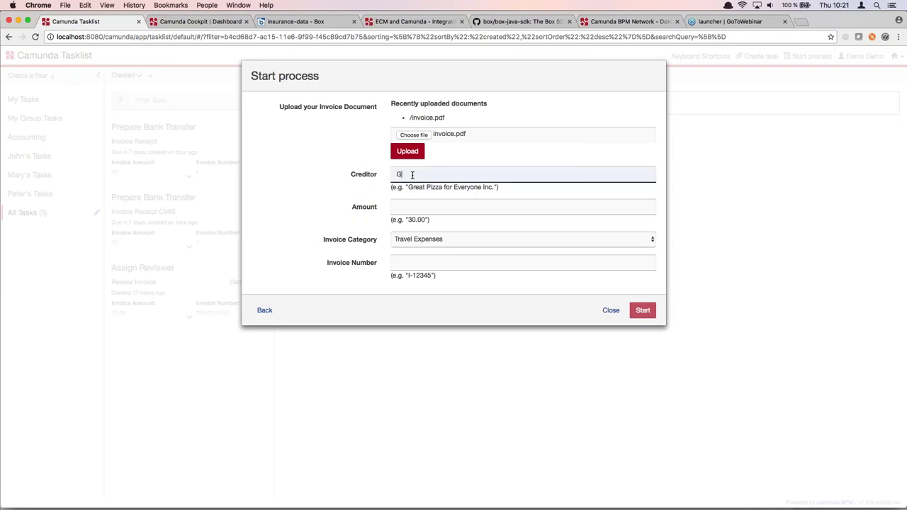
{"action": "type", "text": "reat Pizza"}
{"action": "key", "text": "Tab"}
{"action": "type", "text": "30.00"}
{"action": "key", "text": "Tab"}
{"action": "key", "text": "Tab"}
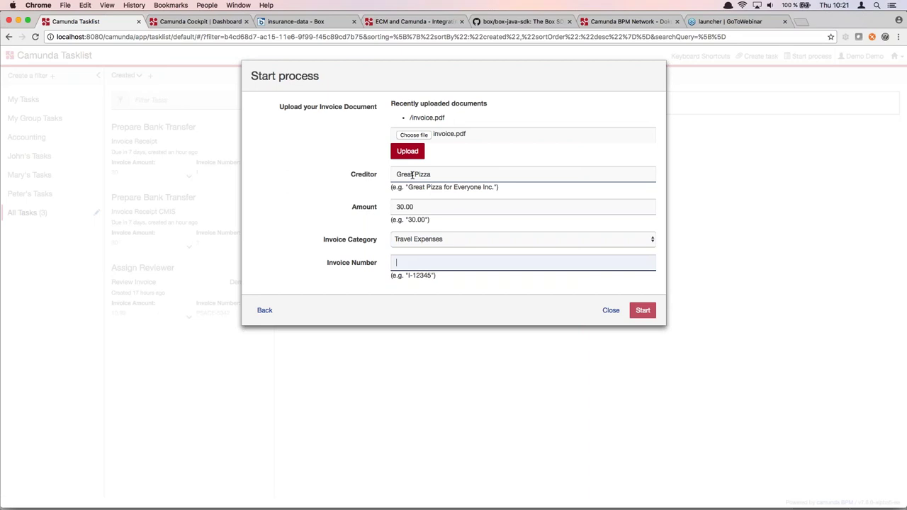
{"action": "type", "text": "12345"}
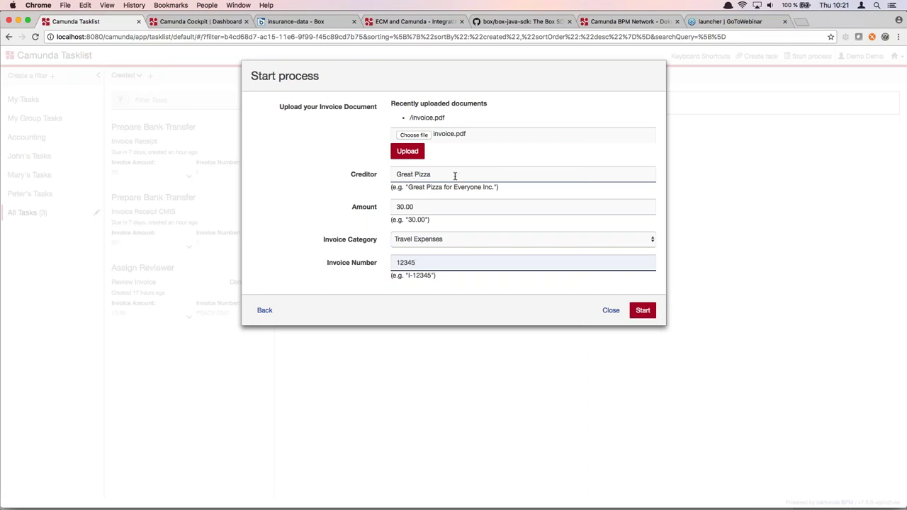
{"action": "left_click", "coordinate": [644, 312]}
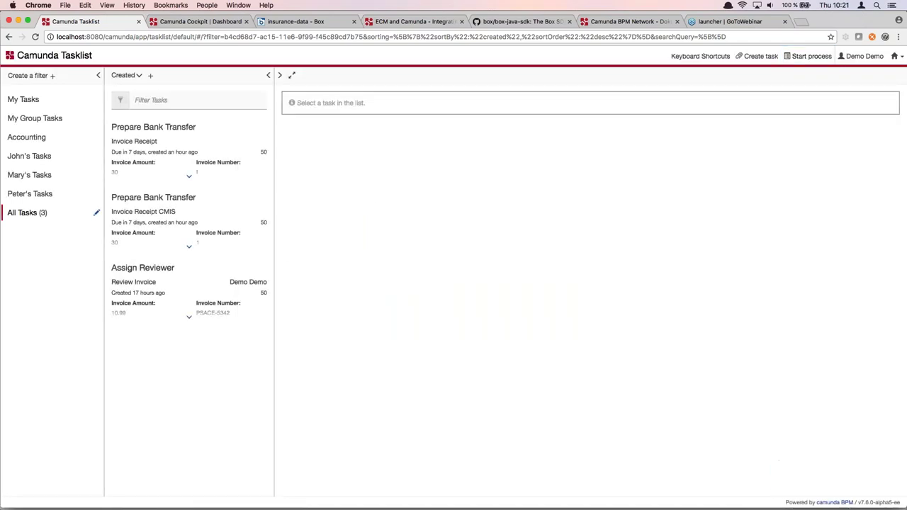
Refresh the All Tasks list, open the new Approve Invoice task and view its process diagram
{"action": "left_click", "coordinate": [39, 214]}
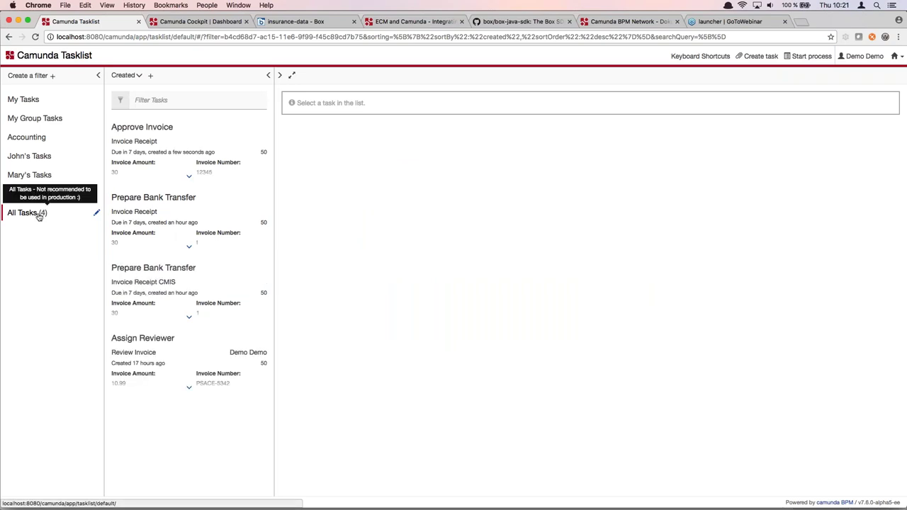
{"action": "left_click", "coordinate": [167, 160]}
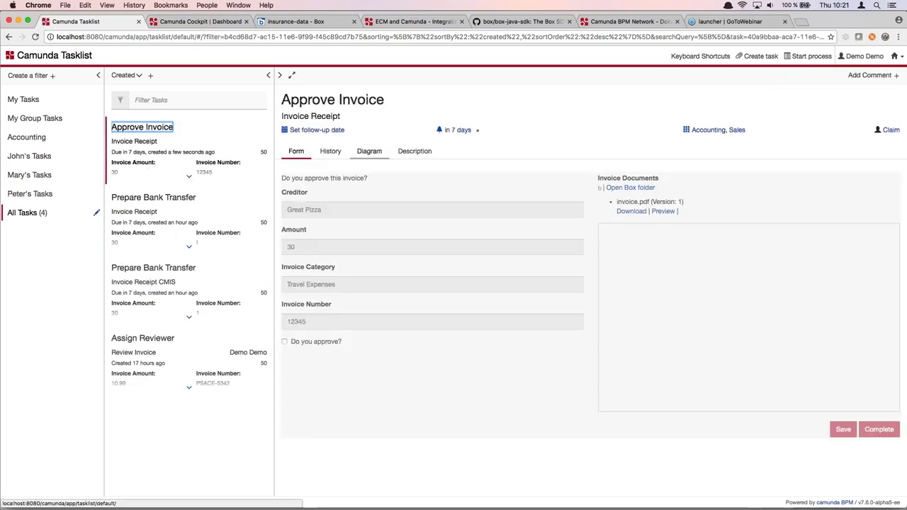
{"action": "left_click", "coordinate": [365, 156]}
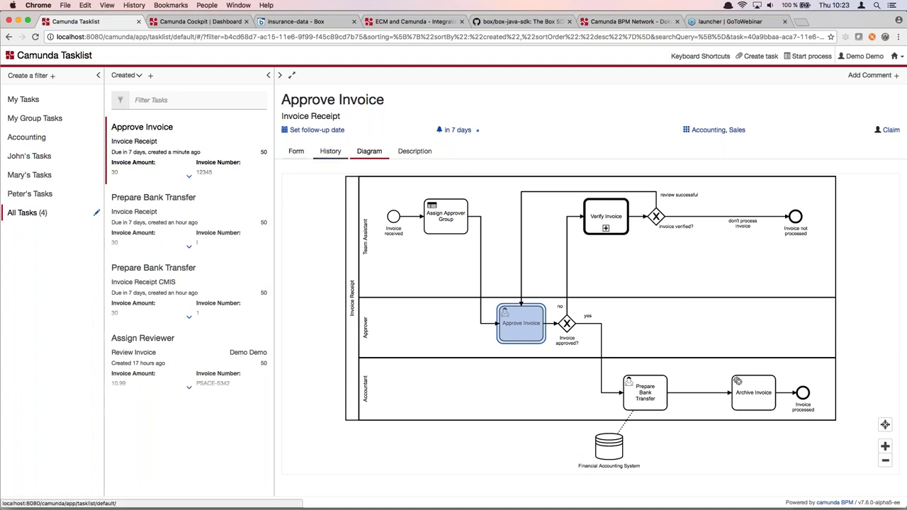
Return to the Approve Invoice task's form and claim the task
{"action": "left_click", "coordinate": [296, 151]}
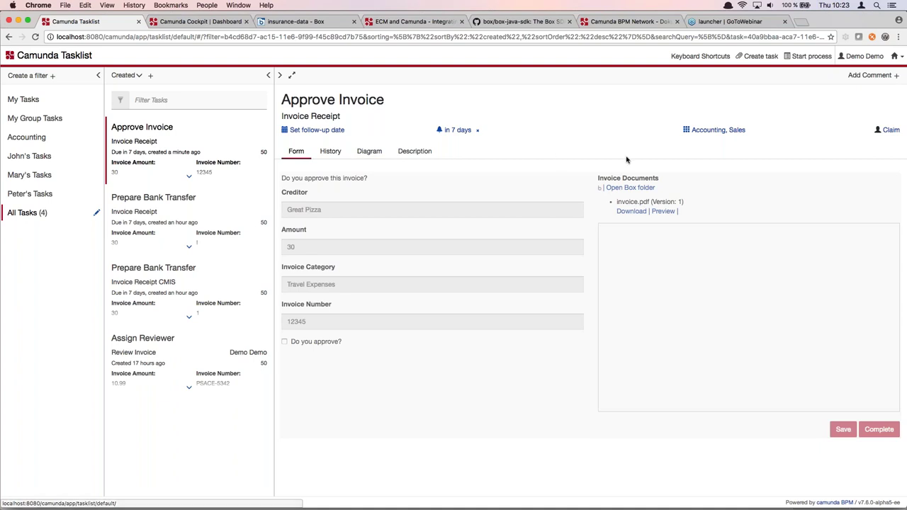
{"action": "left_click", "coordinate": [887, 130]}
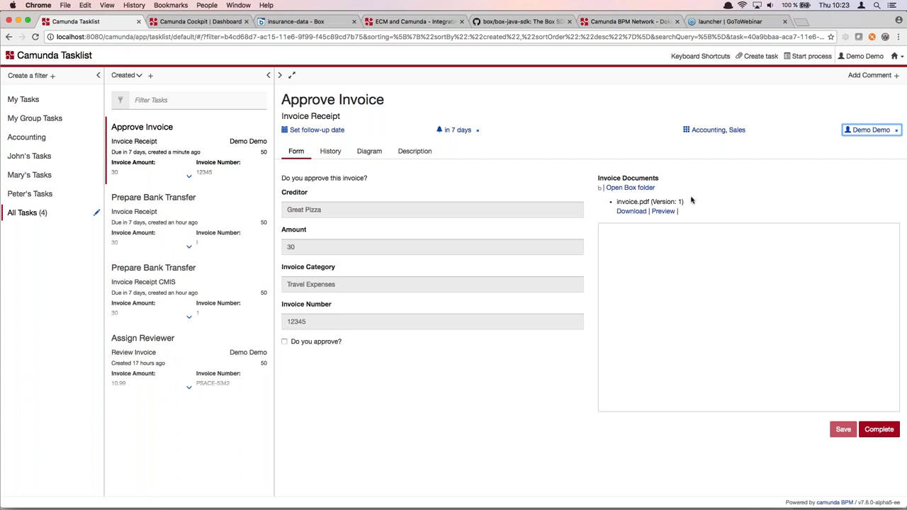
Preview invoice.pdf from the task's invoice documents and look through the page
{"action": "left_click_drag", "start_coordinate": [607, 178], "coordinate": [671, 178]}
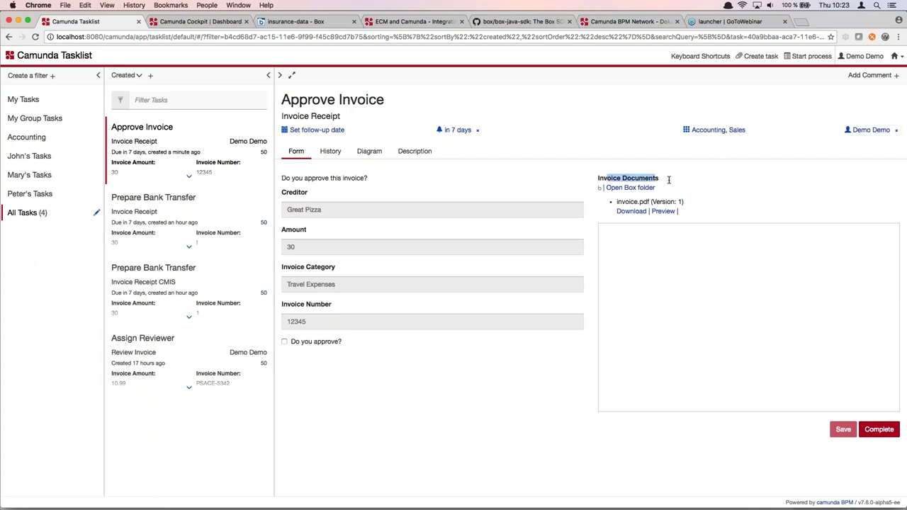
{"action": "left_click_drag", "start_coordinate": [634, 202], "coordinate": [676, 202]}
{"action": "left_click", "coordinate": [681, 202]}
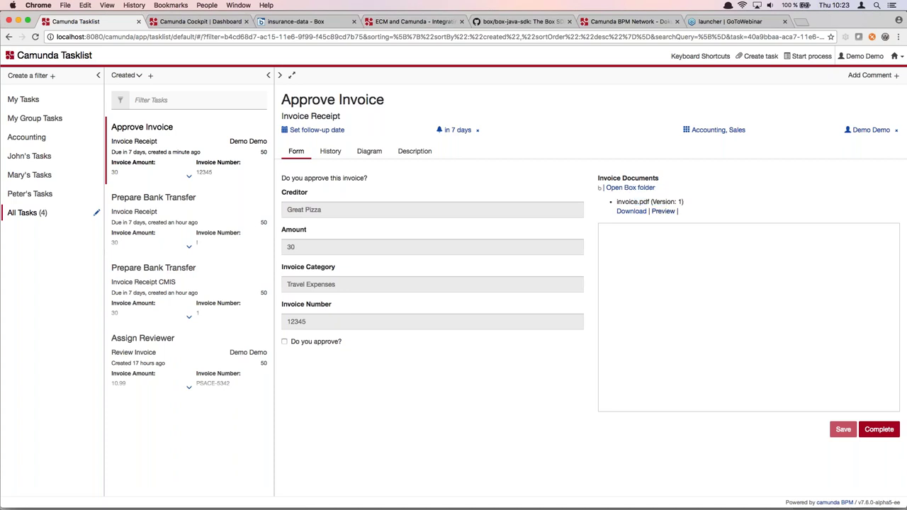
{"action": "left_click", "coordinate": [664, 211]}
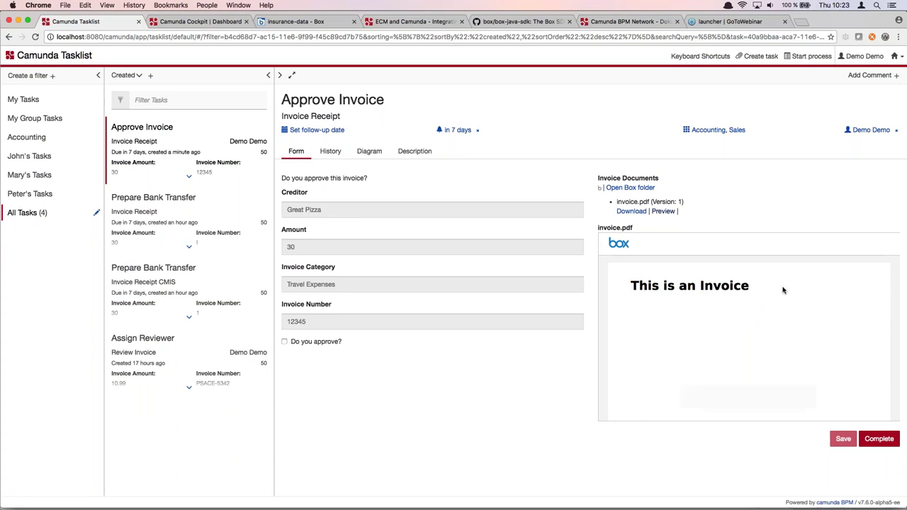
{"action": "scroll", "coordinate": [763, 308], "scroll_direction": "down", "scroll_amount": 1}
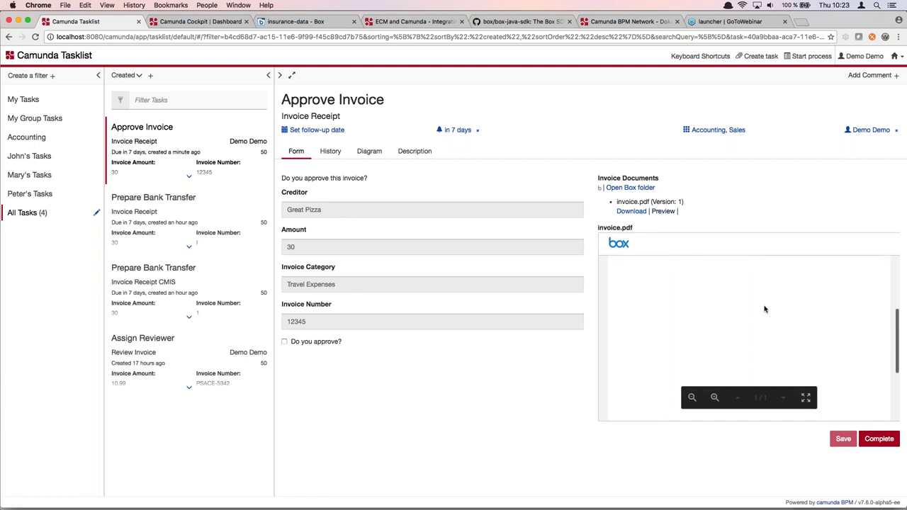
{"action": "scroll", "coordinate": [764, 309], "scroll_direction": "up", "scroll_amount": 1}
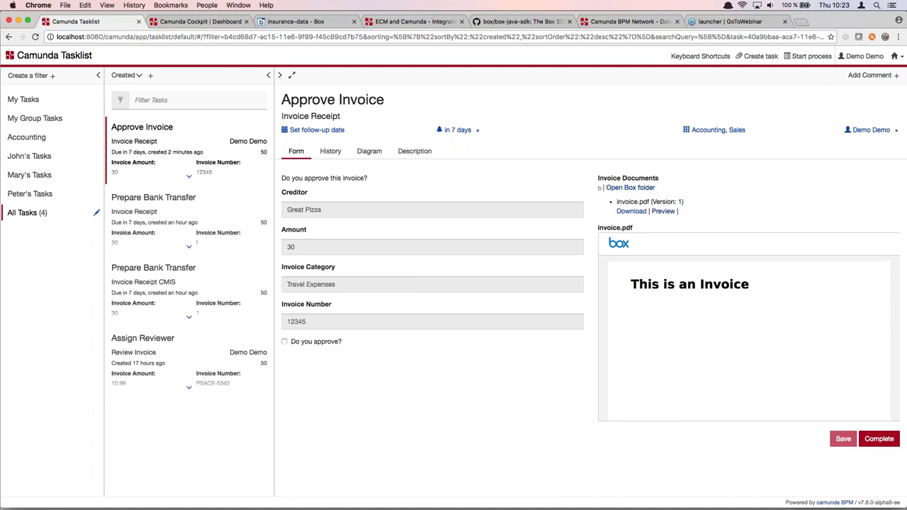
Open the invoice's Box folder, view invoice.pdf there and close the preview
{"action": "left_click", "coordinate": [639, 190]}
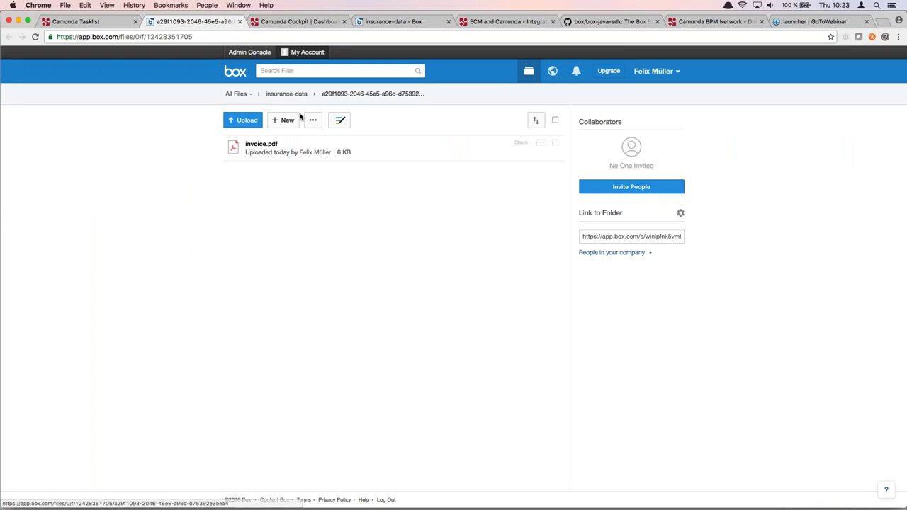
{"action": "left_click", "coordinate": [257, 146]}
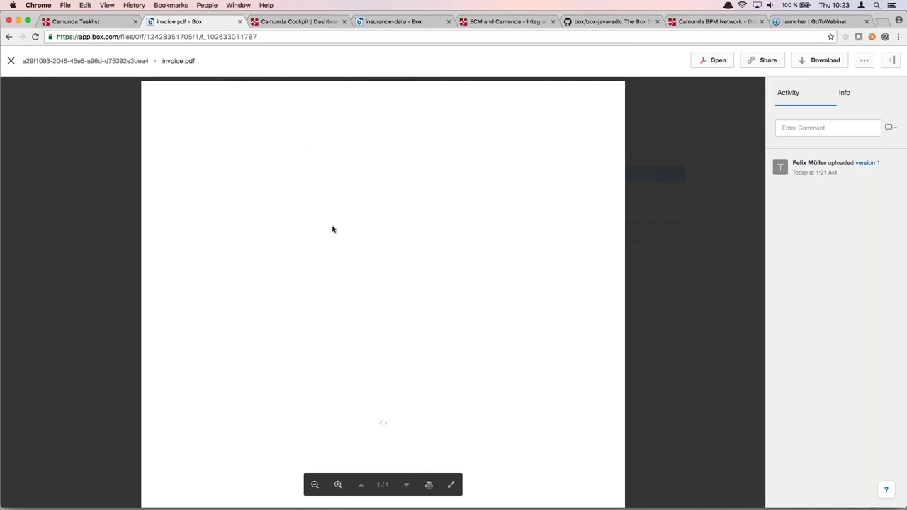
{"action": "scroll", "coordinate": [332, 229], "scroll_direction": "down", "scroll_amount": 3}
{"action": "scroll", "coordinate": [333, 229], "scroll_direction": "up", "scroll_amount": 2}
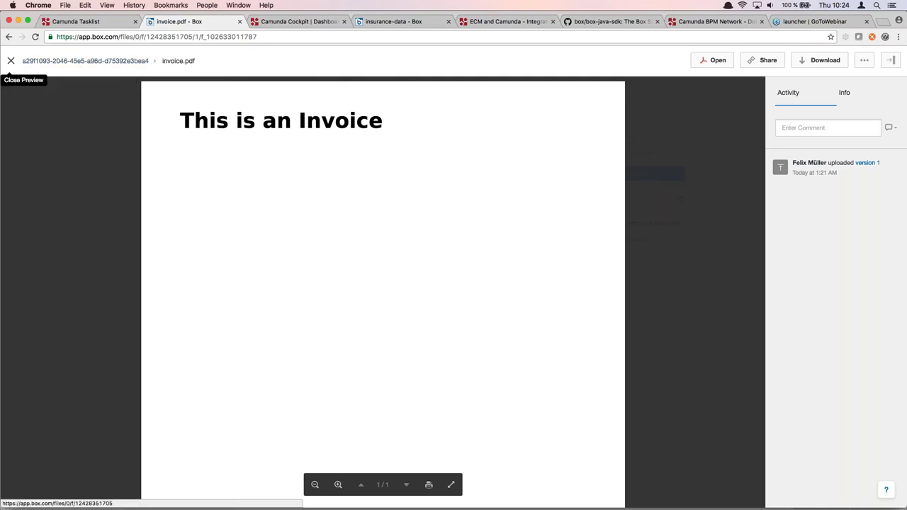
{"action": "left_click", "coordinate": [11, 63]}
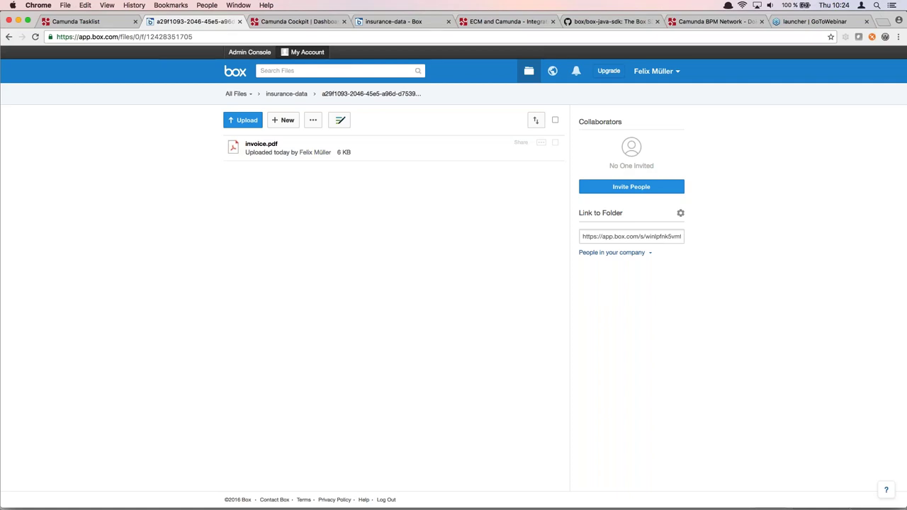
Back in Camunda Tasklist, download invoice.pdf from the Approve Invoice task, then view the downloaded copy and close it
{"action": "left_click", "coordinate": [112, 24]}
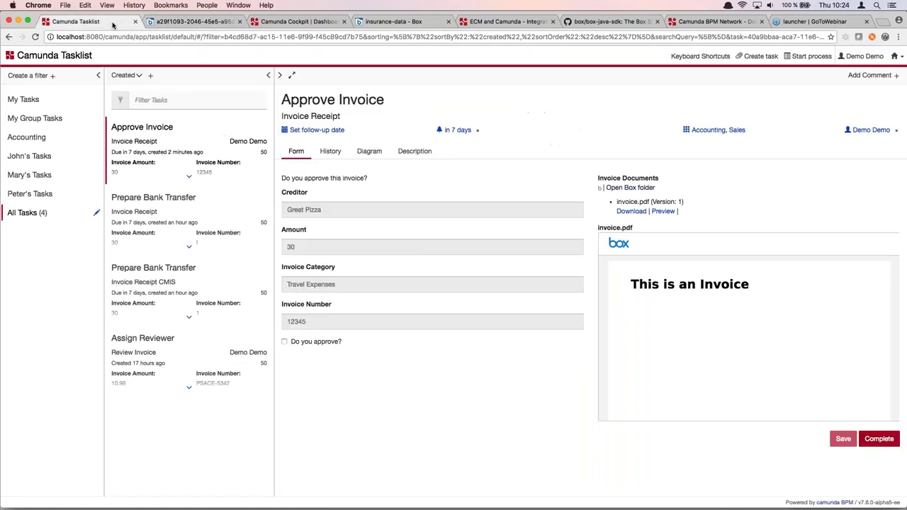
{"action": "left_click", "coordinate": [631, 211]}
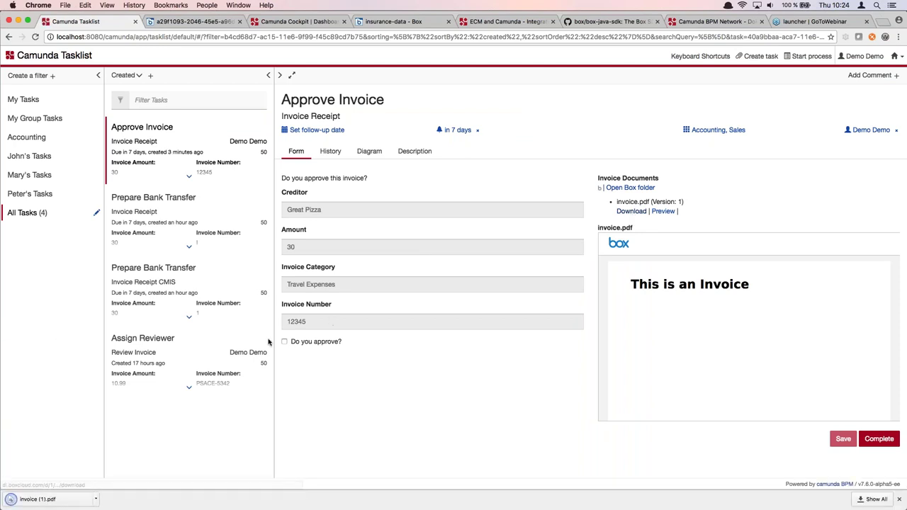
{"action": "left_click", "coordinate": [68, 499]}
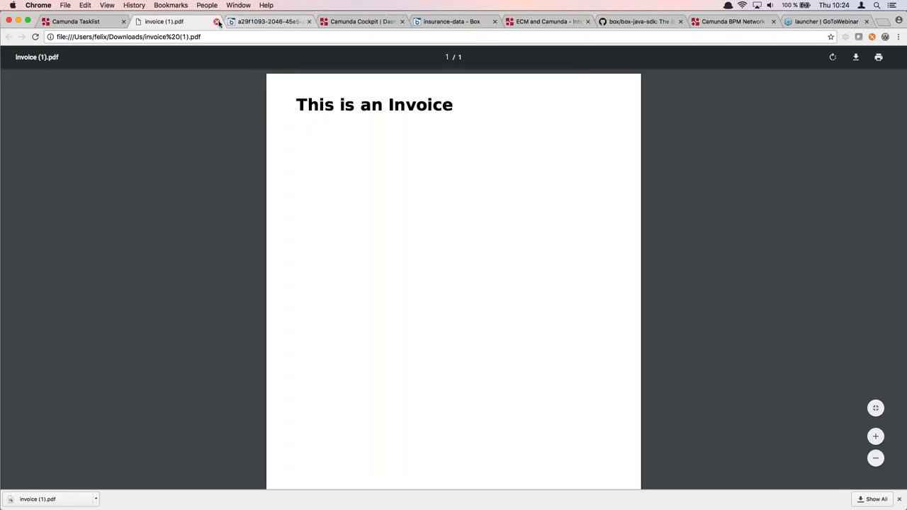
{"action": "left_click", "coordinate": [216, 22]}
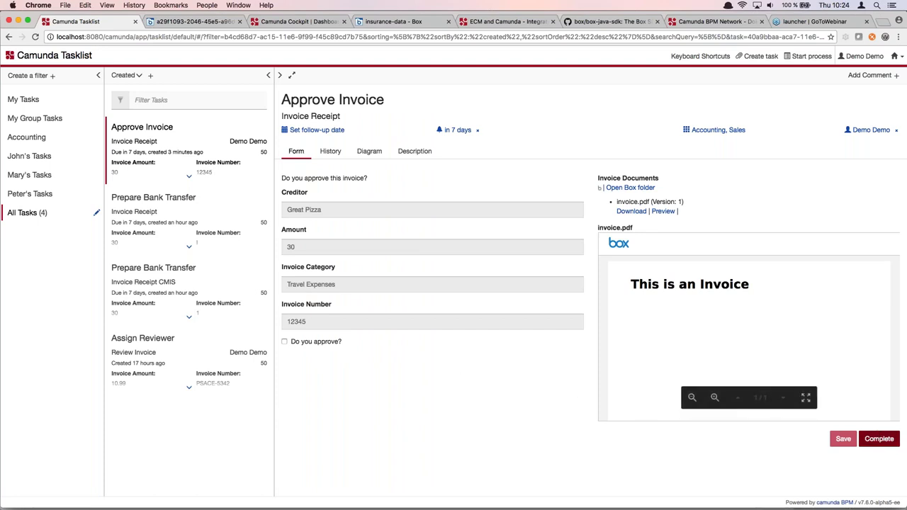
Complete the Approve Invoice task without approving it, and check the diagram of the new Assign Reviewer task before returning to its form
{"action": "left_click", "coordinate": [879, 439]}
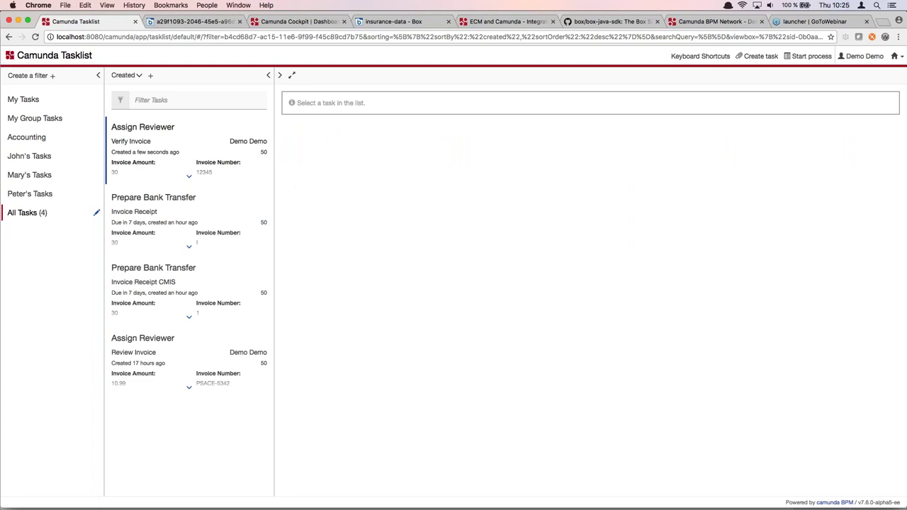
{"action": "left_click", "coordinate": [217, 150]}
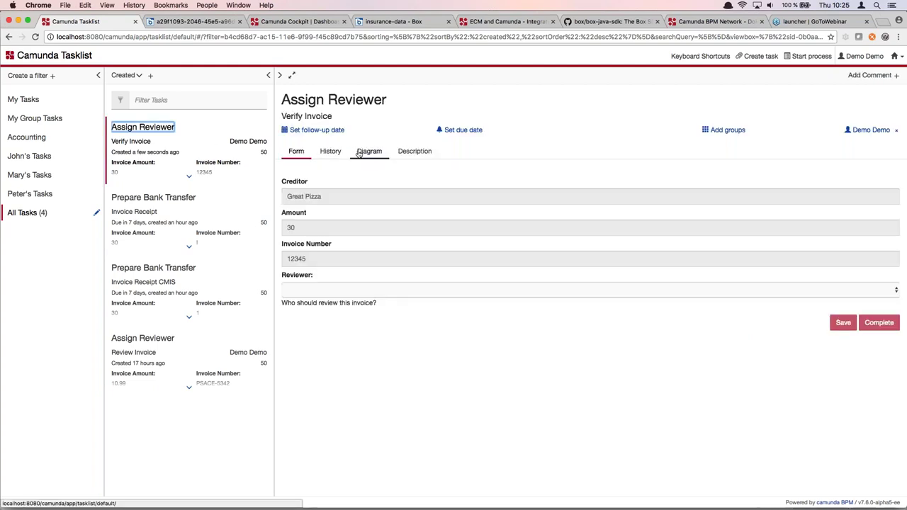
{"action": "left_click", "coordinate": [359, 153]}
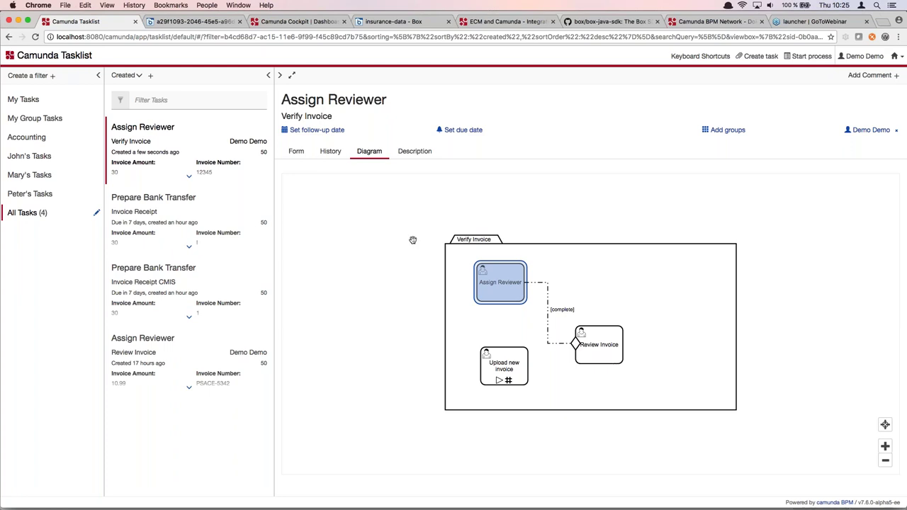
{"action": "left_click", "coordinate": [296, 151]}
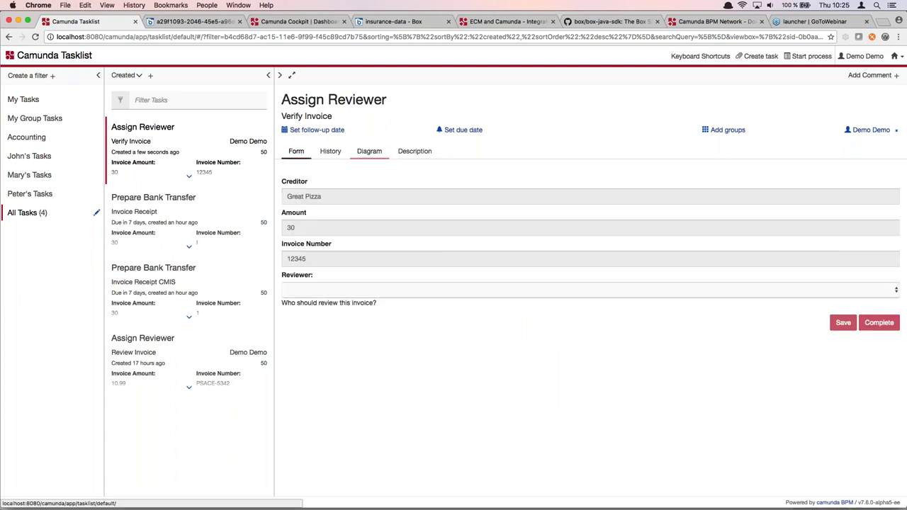
Assign Demo as the reviewer of the invoice and complete the Assign Reviewer task
{"action": "left_click", "coordinate": [435, 292]}
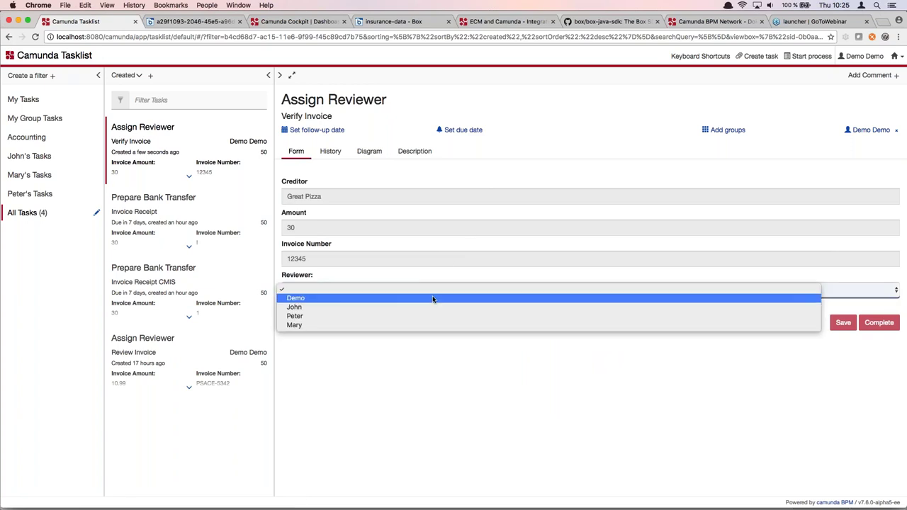
{"action": "left_click", "coordinate": [432, 298]}
{"action": "left_click", "coordinate": [871, 324]}
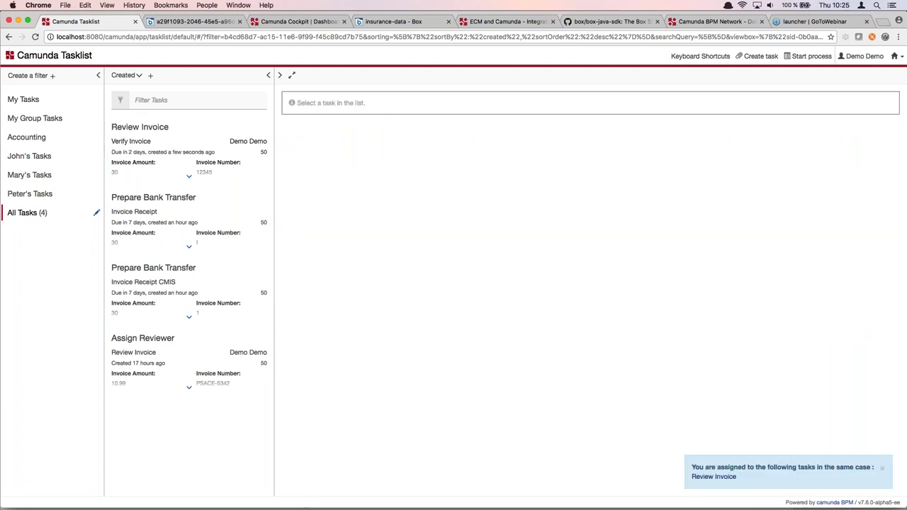
Open the Review Invoice task, preview invoice.pdf, and check the Verify Invoice case diagram before returning to the form
{"action": "left_click", "coordinate": [213, 147]}
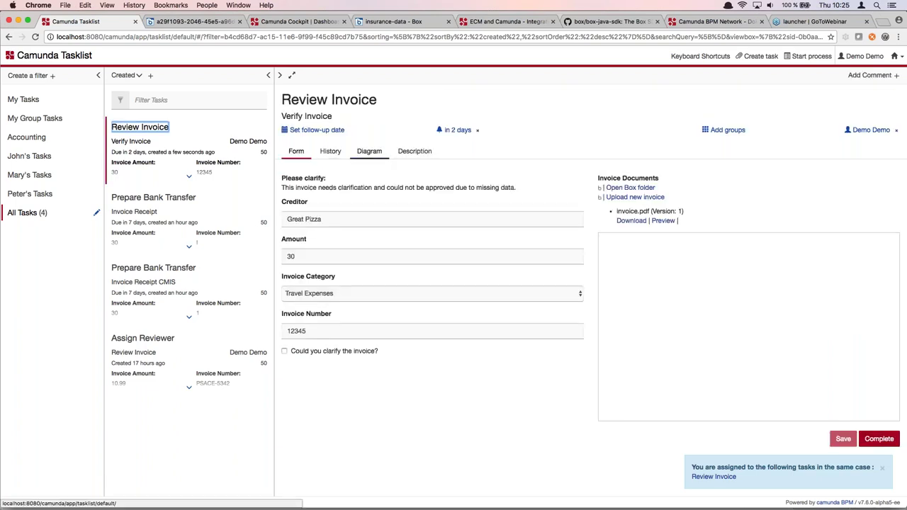
{"action": "left_click", "coordinate": [493, 175]}
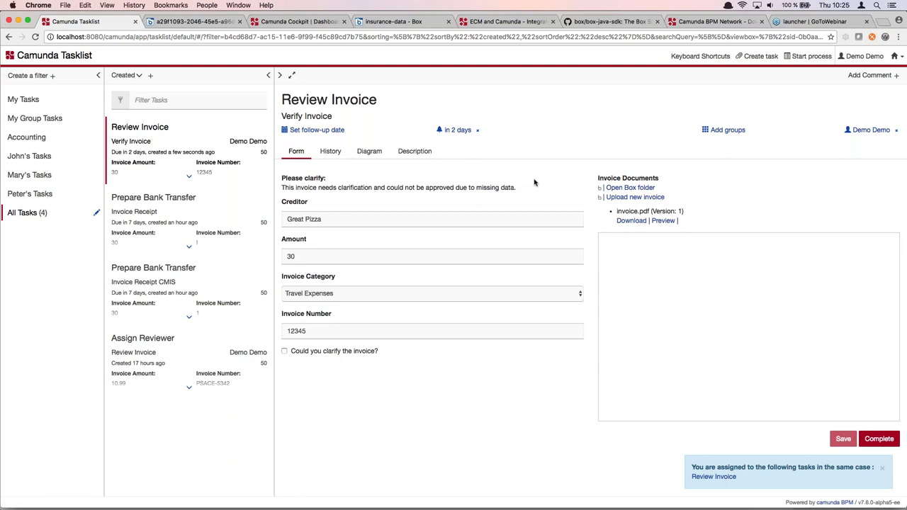
{"action": "left_click", "coordinate": [663, 220]}
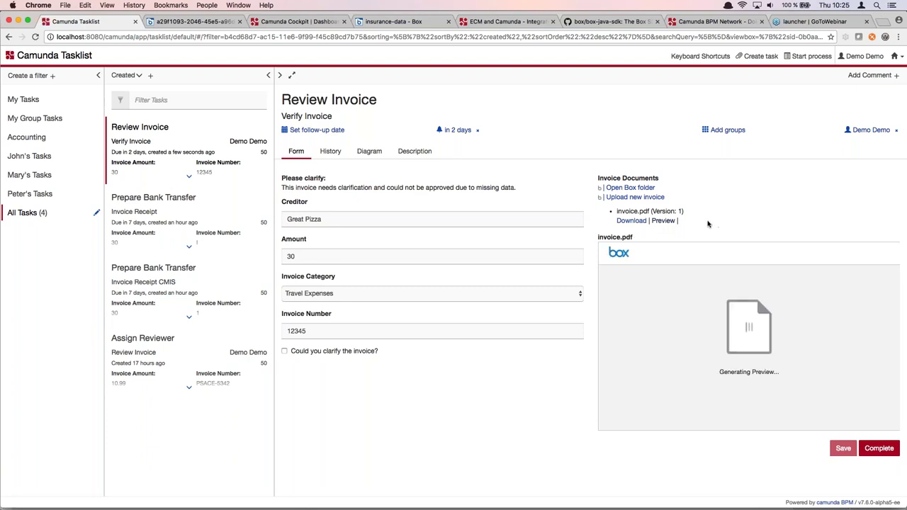
{"action": "left_click", "coordinate": [369, 151]}
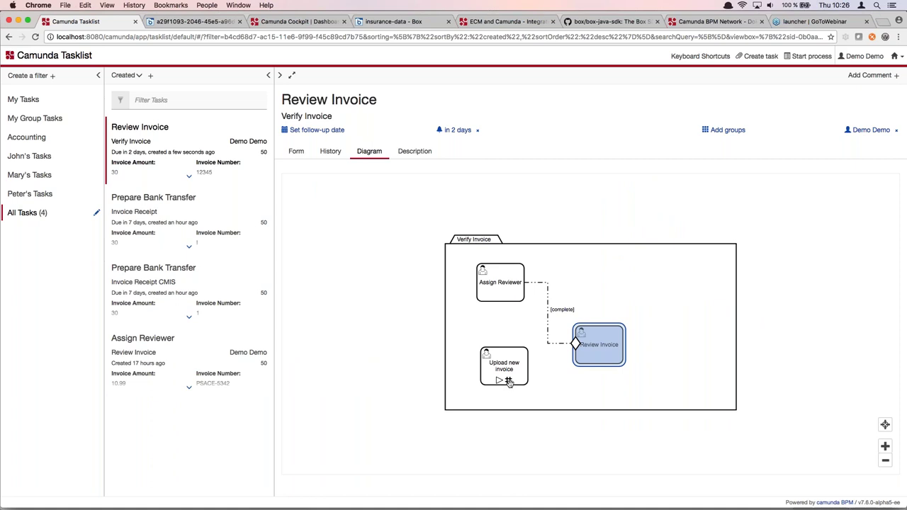
{"action": "left_click", "coordinate": [296, 151]}
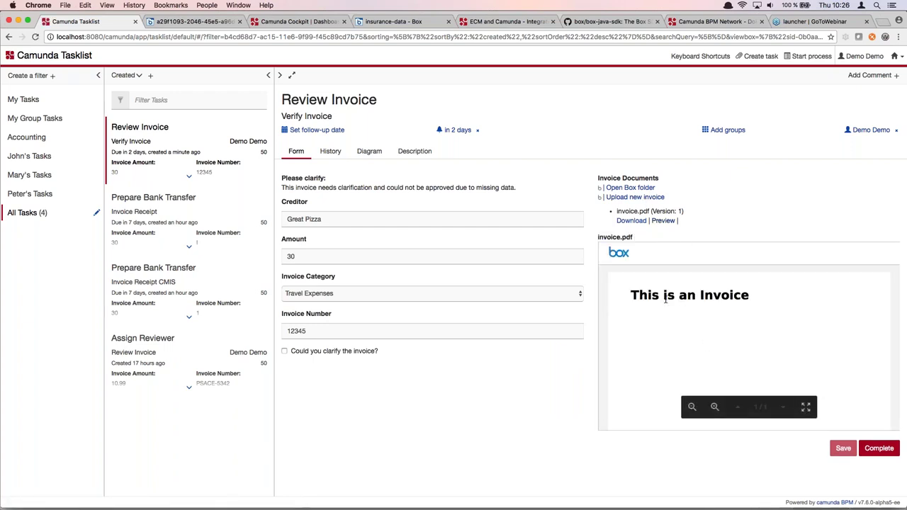
Start an Upload new invoice task from the Review Invoice form and claim it, keeping its form open
{"action": "left_click", "coordinate": [636, 197]}
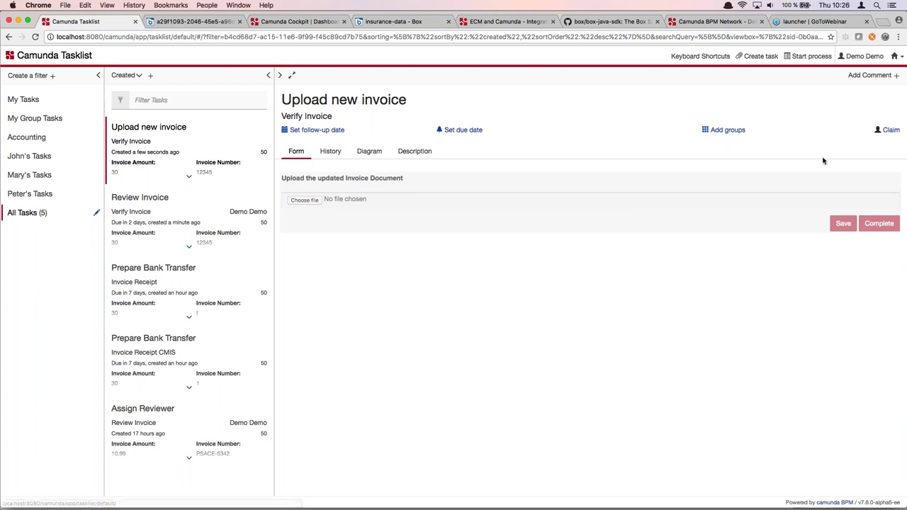
{"action": "left_click", "coordinate": [889, 131]}
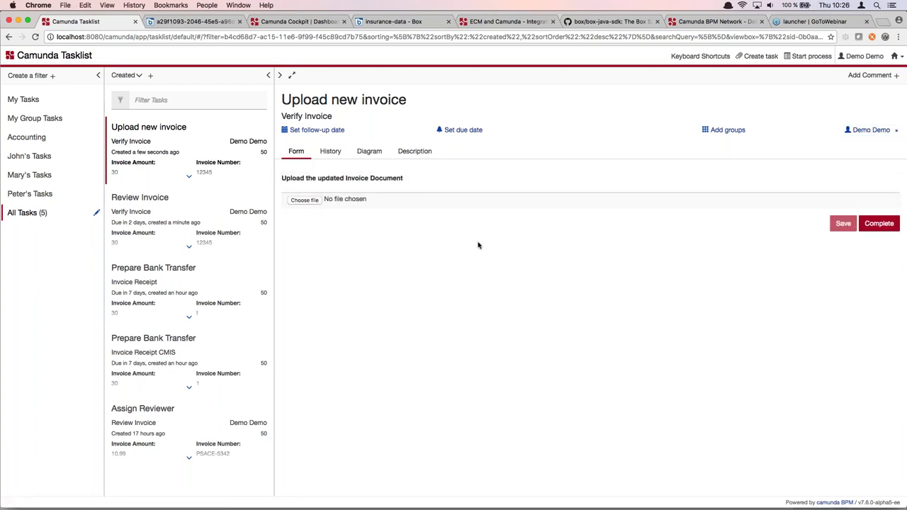
{"action": "left_click", "coordinate": [369, 152]}
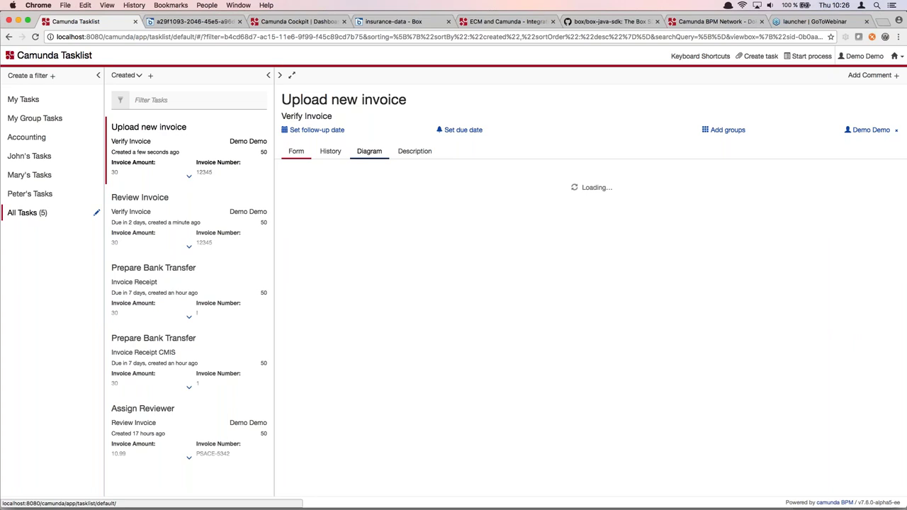
{"action": "left_click", "coordinate": [304, 152]}
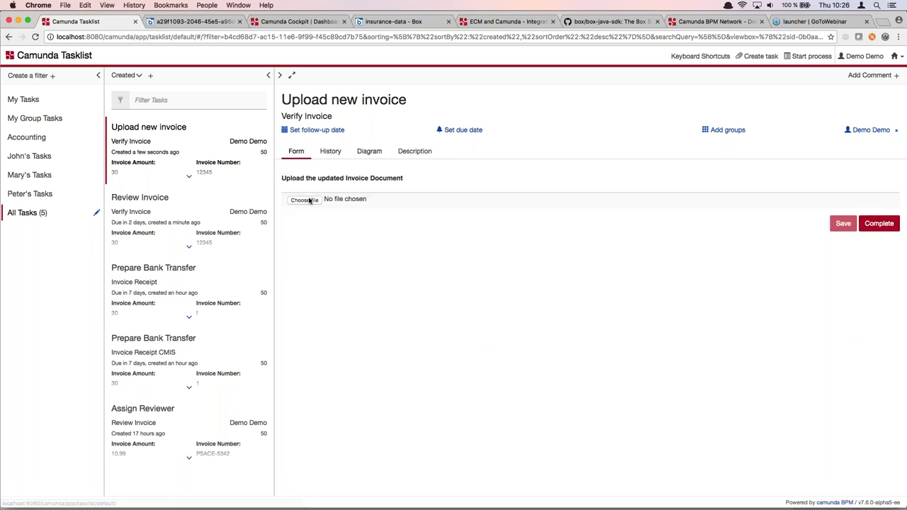
Upload invoice2.pdf from the Downloads folder as an updated invoice document
{"action": "left_click", "coordinate": [306, 200]}
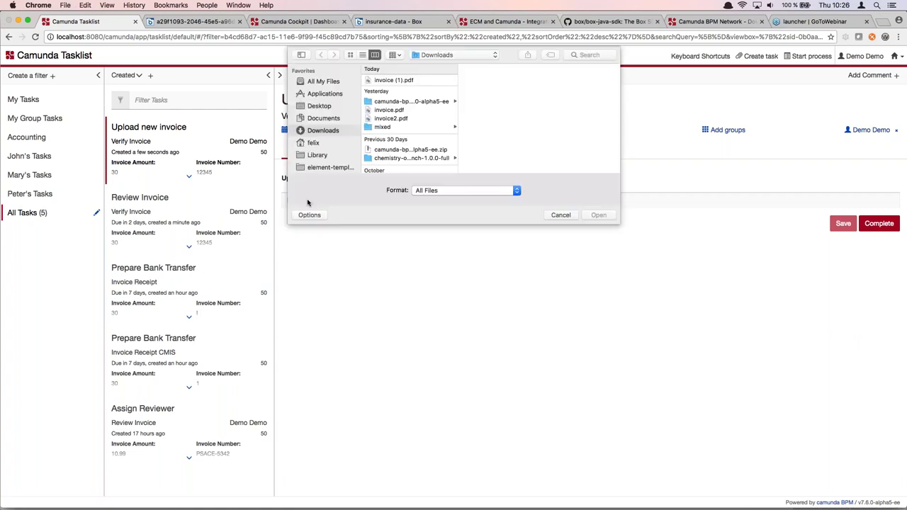
{"action": "left_click", "coordinate": [399, 119]}
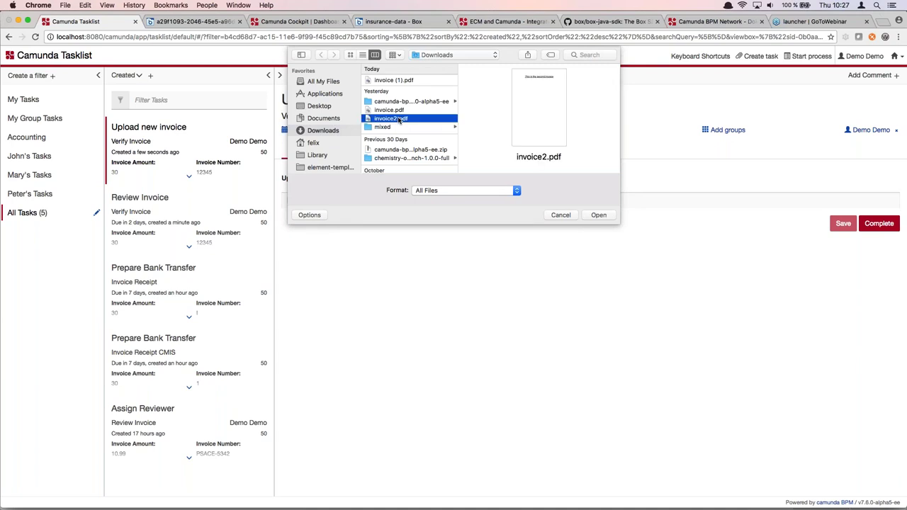
{"action": "left_click", "coordinate": [599, 215]}
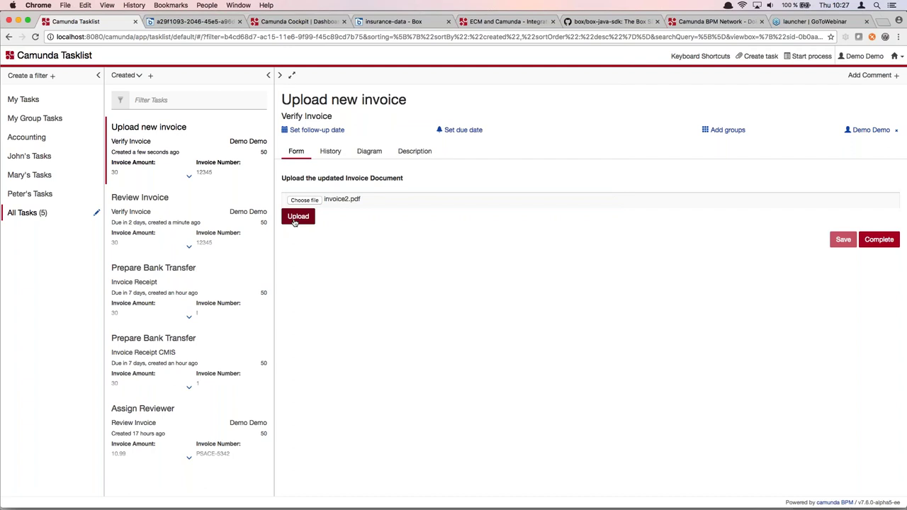
{"action": "left_click", "coordinate": [297, 218]}
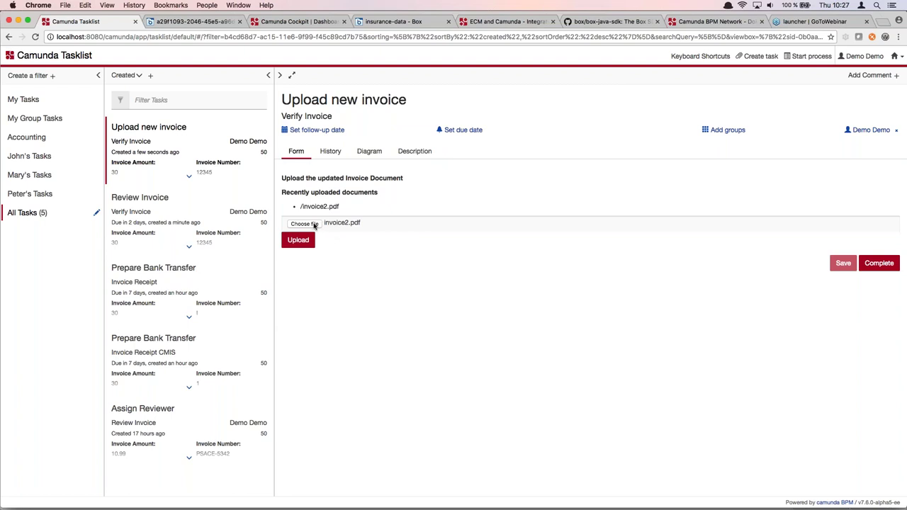
Upload invoice.pdf from the Downloads folder as well, and complete the Upload new invoice task
{"action": "left_click", "coordinate": [315, 224]}
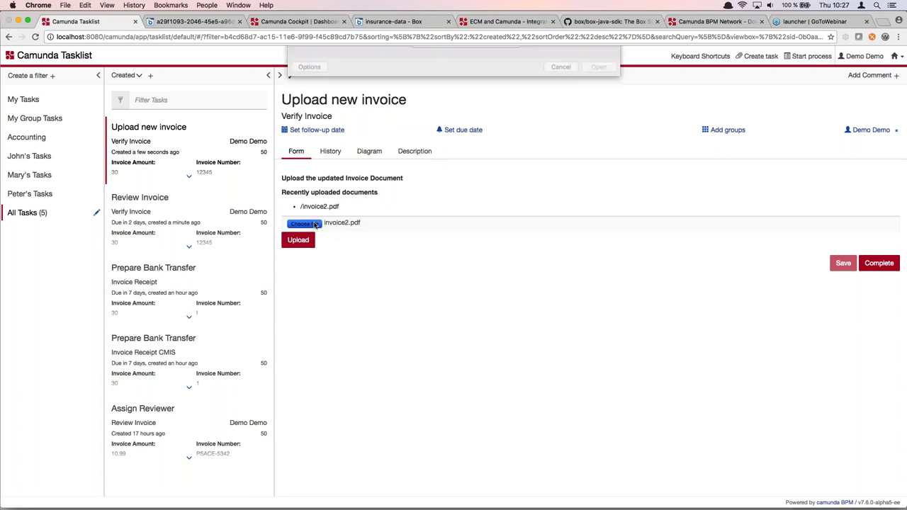
{"action": "left_click", "coordinate": [403, 111]}
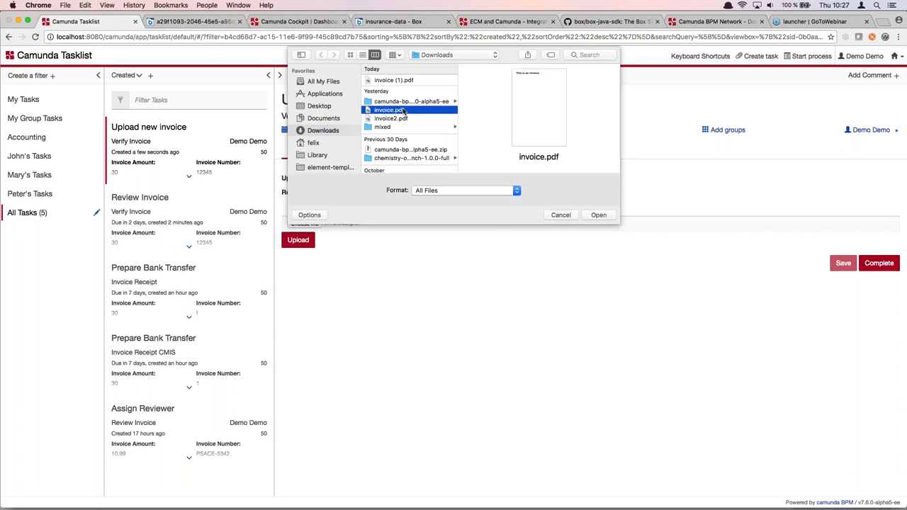
{"action": "double_click", "coordinate": [402, 111]}
{"action": "left_click", "coordinate": [298, 240]}
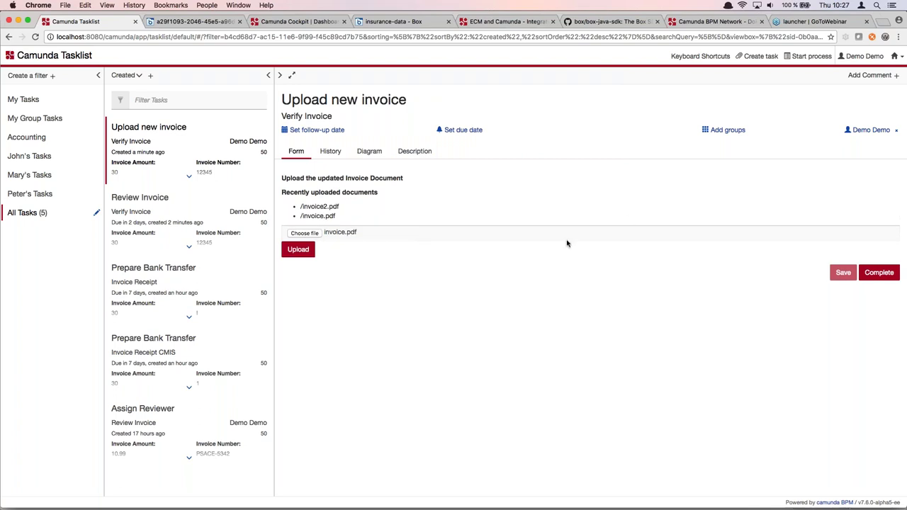
{"action": "left_click", "coordinate": [878, 274]}
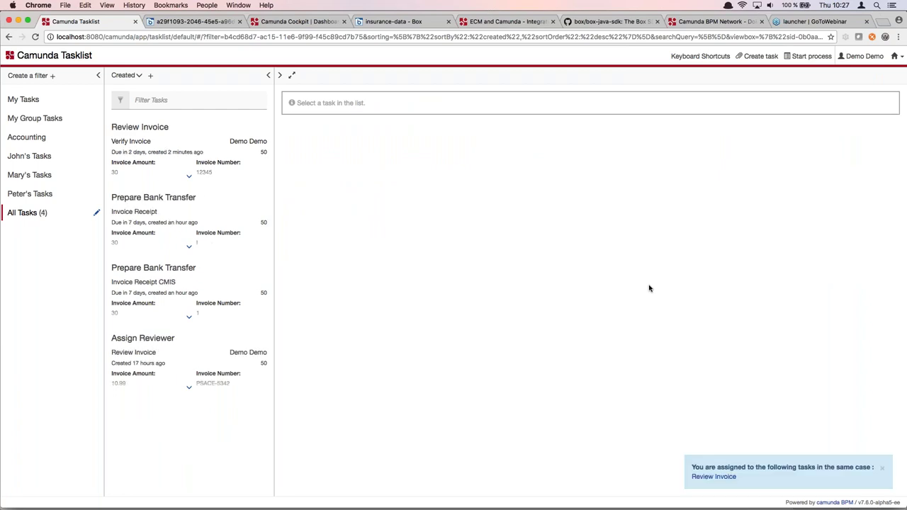
Reopen the Review Invoice task and preview invoice2.pdf, followed by the updated invoice.pdf
{"action": "left_click", "coordinate": [212, 157]}
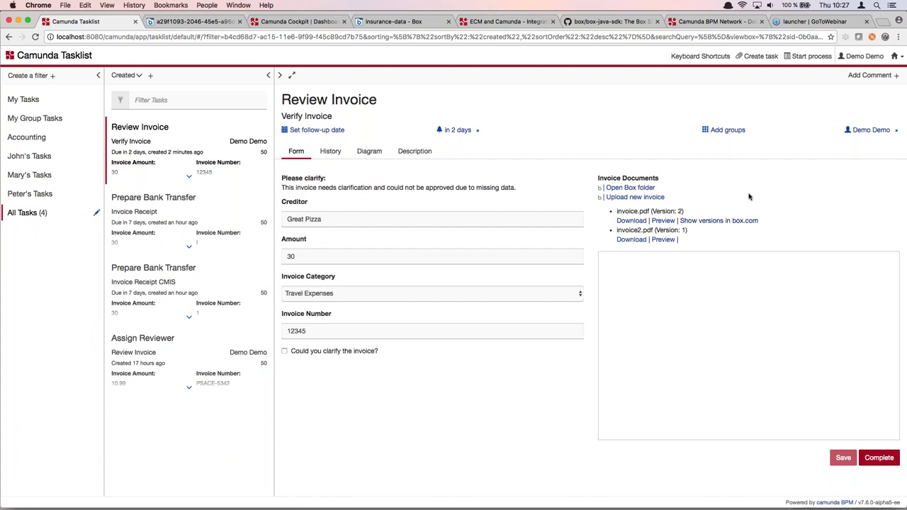
{"action": "mouse_move", "coordinate": [664, 220]}
{"action": "left_mouse_down"}
{"action": "mouse_move", "coordinate": [656, 216]}
{"action": "mouse_move", "coordinate": [658, 237]}
{"action": "left_mouse_up"}
{"action": "left_click", "coordinate": [661, 239]}
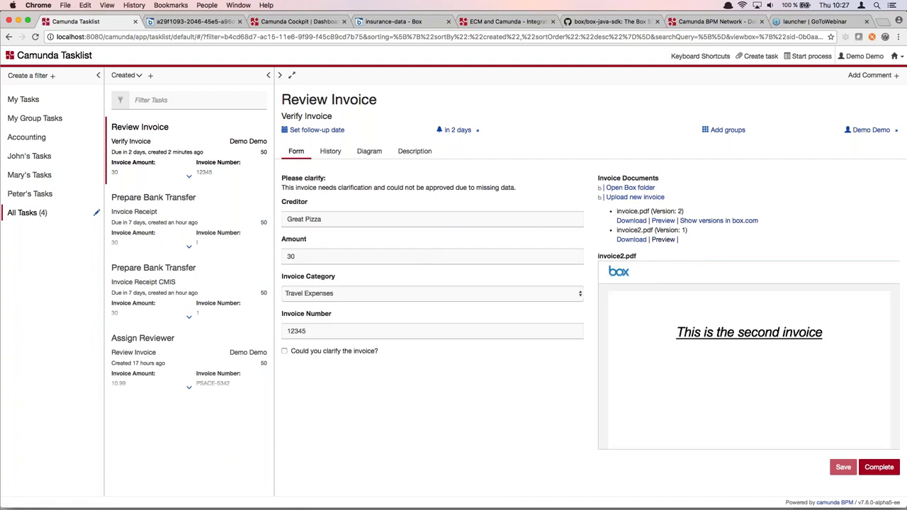
{"action": "mouse_move", "coordinate": [688, 314]}
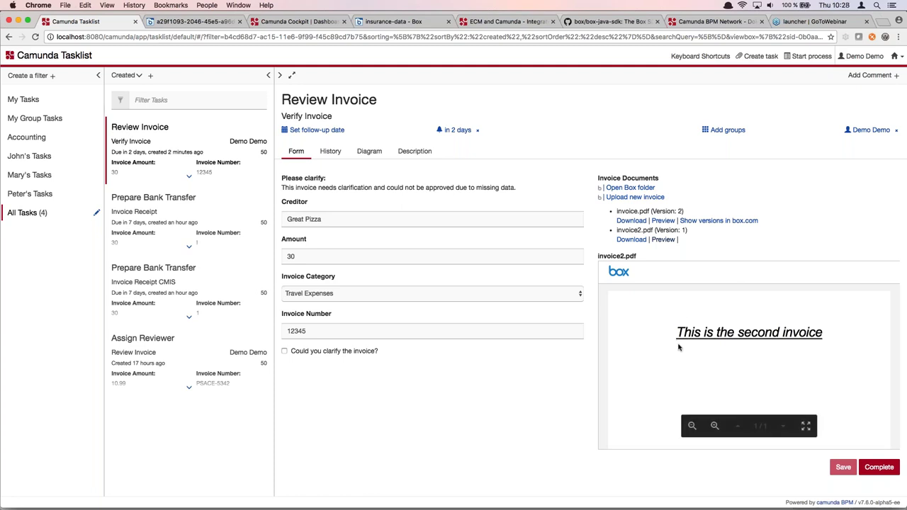
{"action": "left_click", "coordinate": [670, 222]}
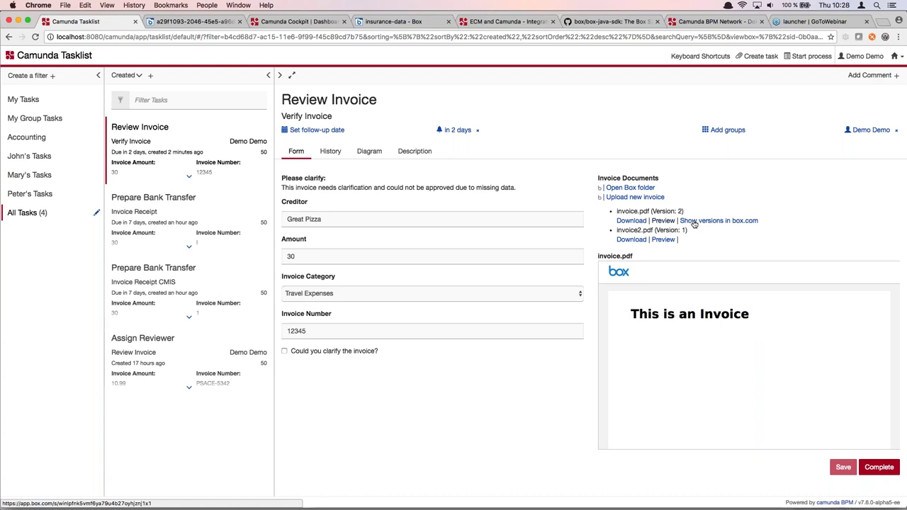
Open the invoice folder in Box from the versions link, view the version history of invoice.pdf and close it
{"action": "left_click", "coordinate": [694, 222]}
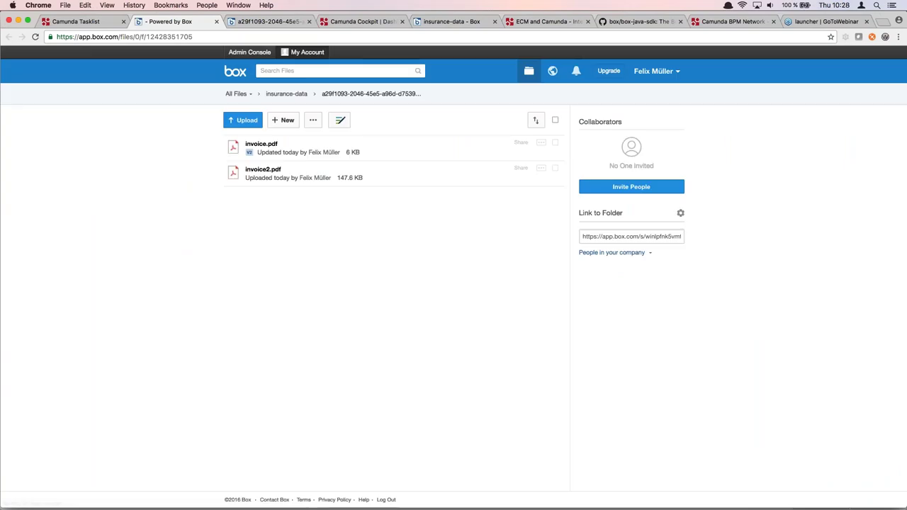
{"action": "left_click", "coordinate": [249, 155]}
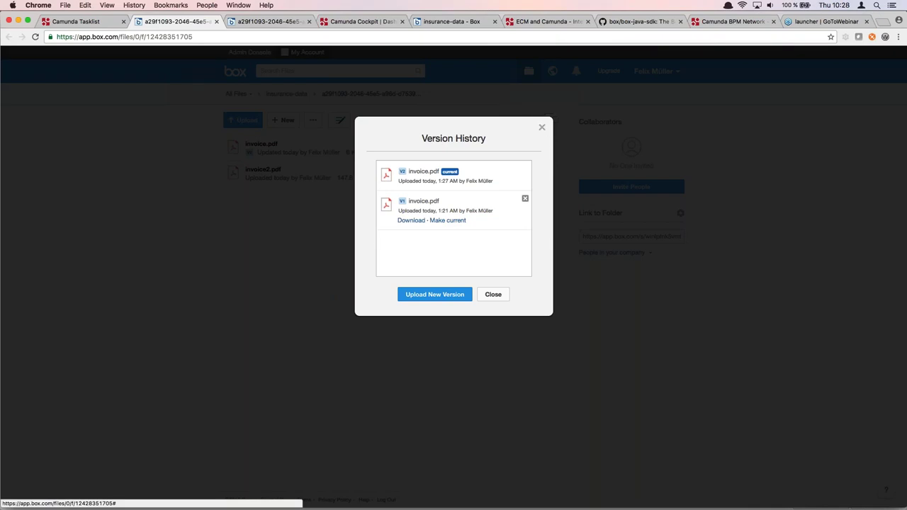
{"action": "left_click", "coordinate": [542, 127]}
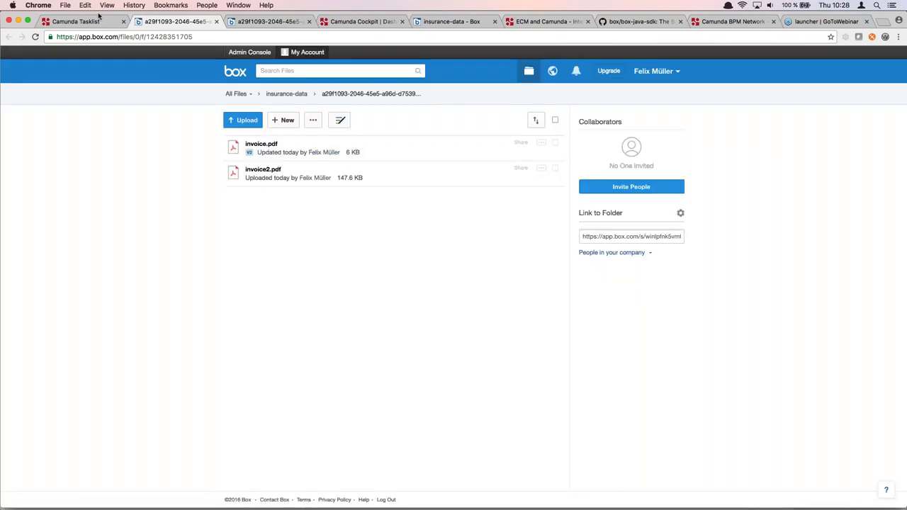
Back in Camunda Tasklist, mark the invoice as clarified and complete the Review Invoice task
{"action": "left_click", "coordinate": [98, 22]}
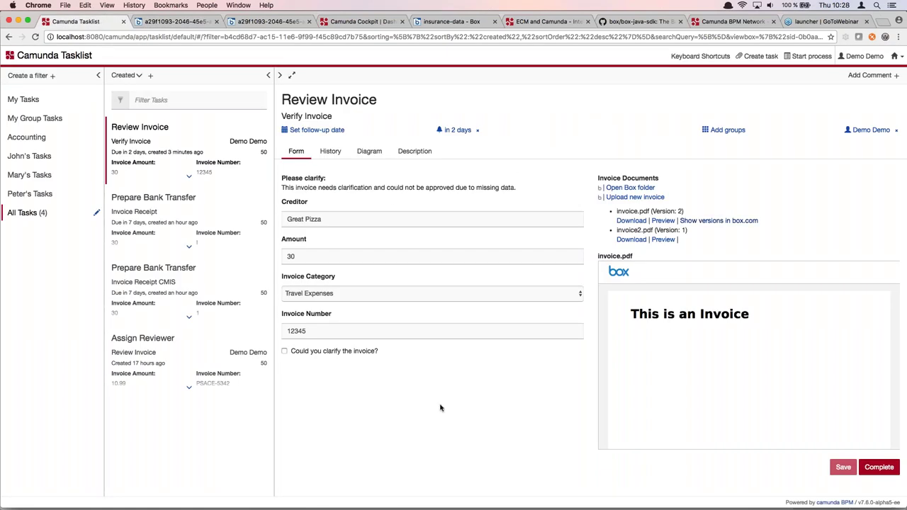
{"action": "left_click", "coordinate": [350, 352]}
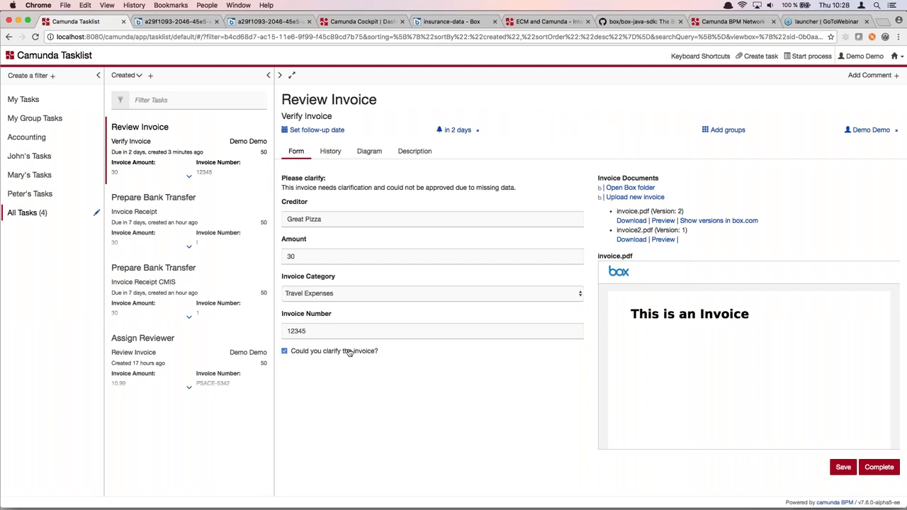
{"action": "mouse_move", "coordinate": [670, 423]}
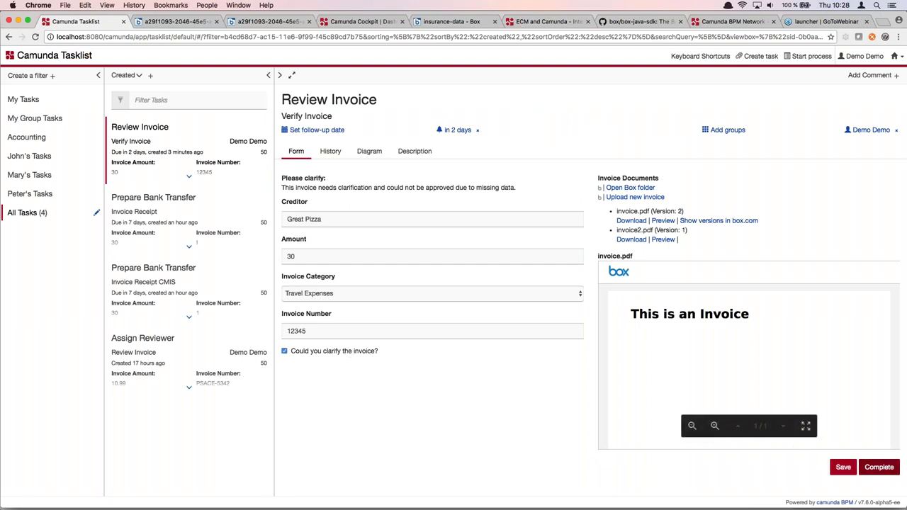
{"action": "left_click", "coordinate": [884, 470]}
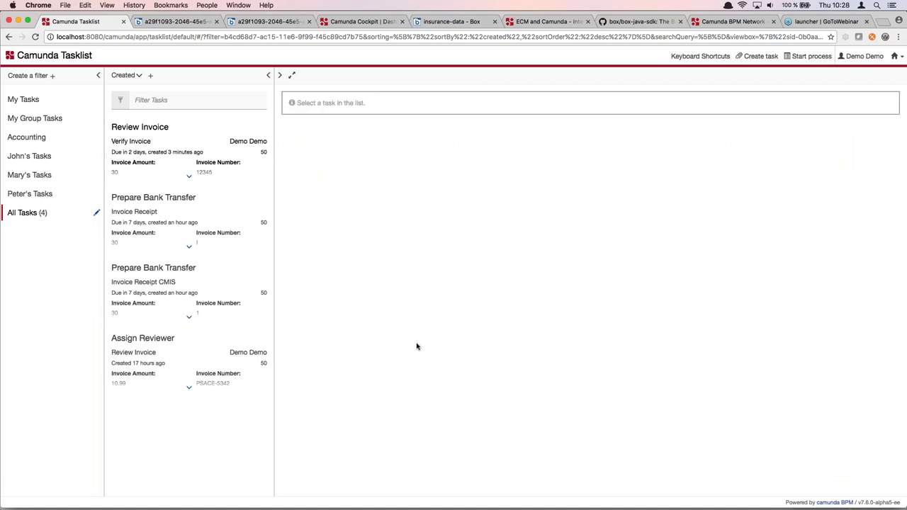
Open the new Approve Invoice task, check its process diagram, and complete the task with the invoice approved
{"action": "left_click", "coordinate": [196, 142]}
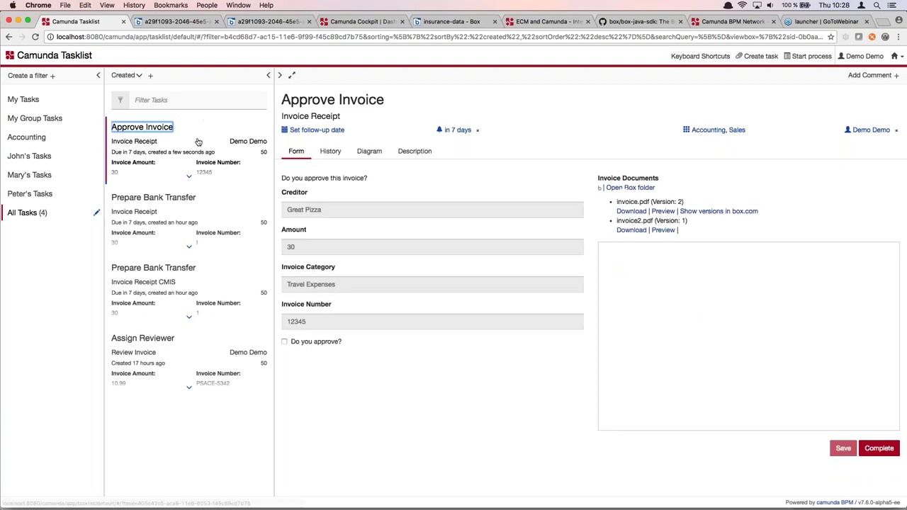
{"action": "left_click", "coordinate": [376, 154]}
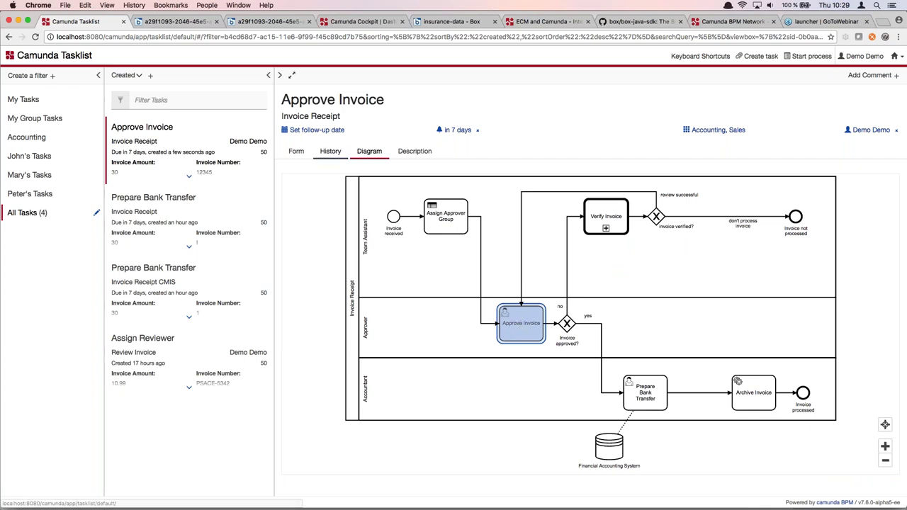
{"action": "left_click", "coordinate": [296, 151]}
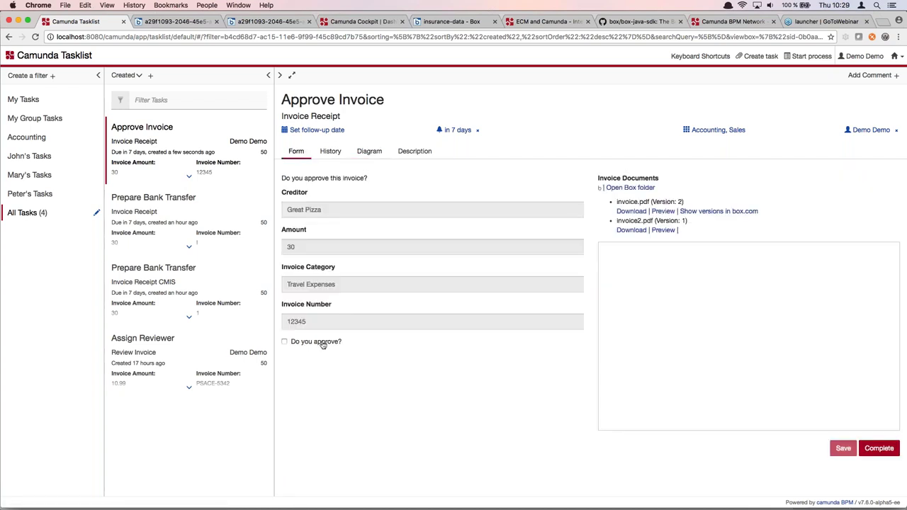
{"action": "left_click", "coordinate": [322, 343]}
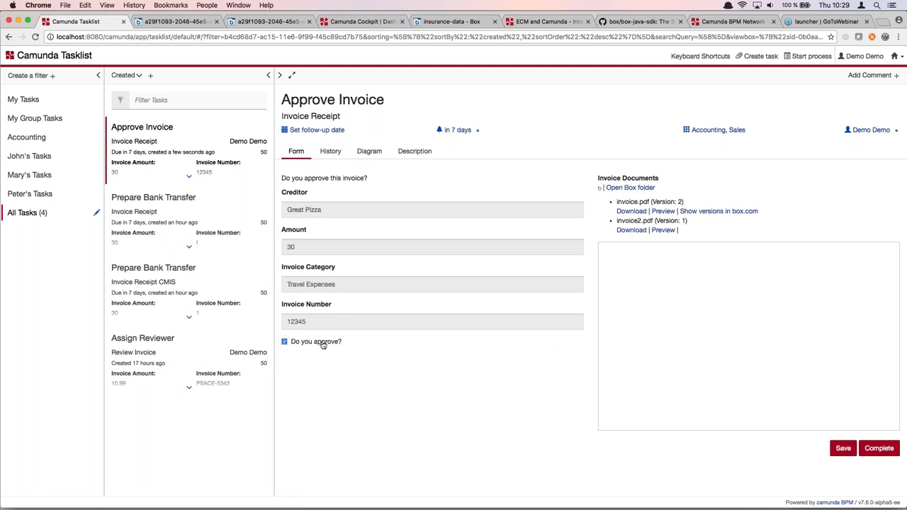
{"action": "left_click", "coordinate": [876, 450]}
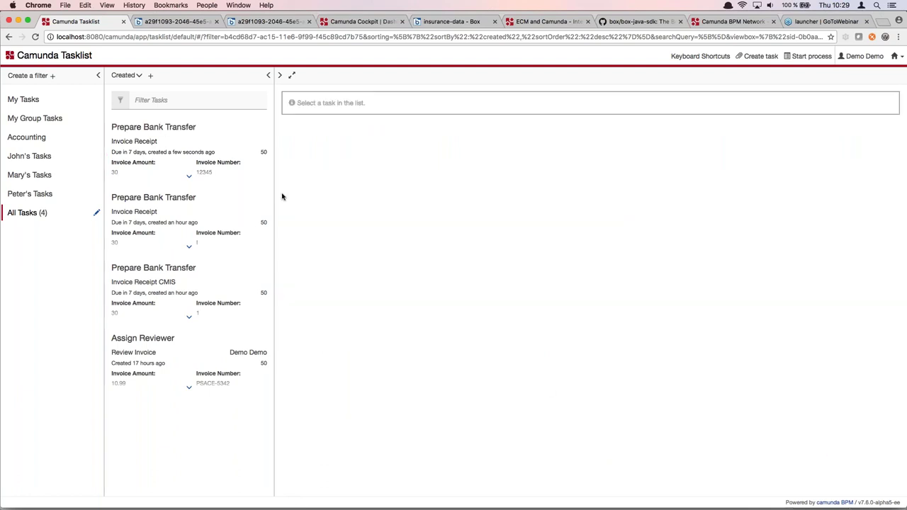
Claim the newest Prepare Bank Transfer task, preview invoice2.pdf and complete the task
{"action": "left_click", "coordinate": [227, 146]}
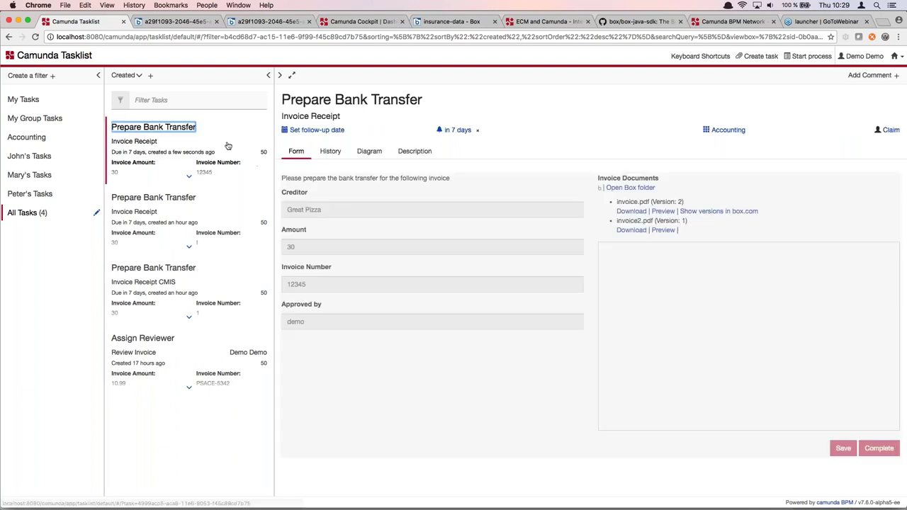
{"action": "left_click", "coordinate": [369, 151]}
{"action": "left_click", "coordinate": [296, 151]}
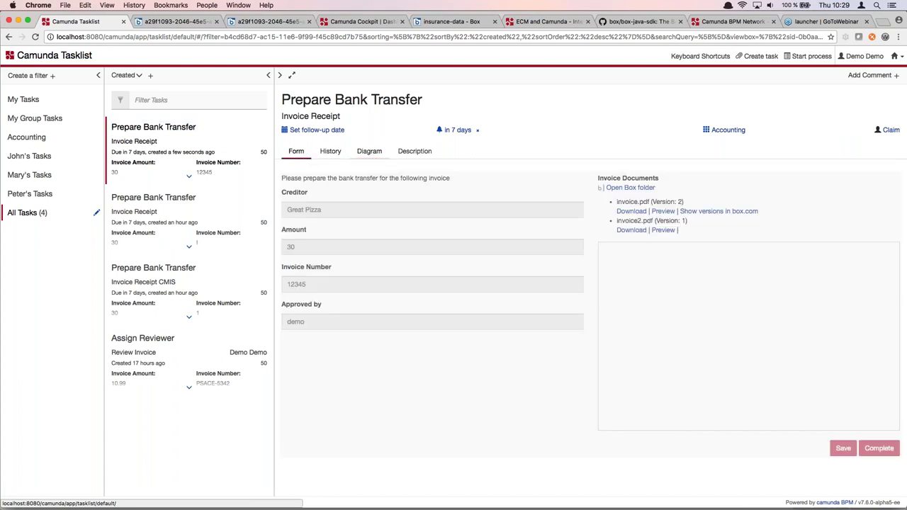
{"action": "left_click", "coordinate": [890, 130]}
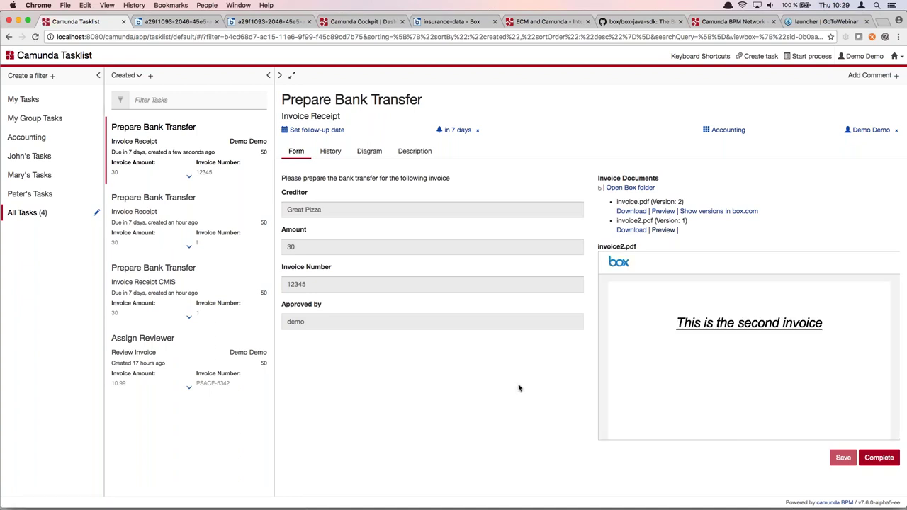
{"action": "scroll", "coordinate": [777, 333], "scroll_direction": "down", "scroll_amount": 5}
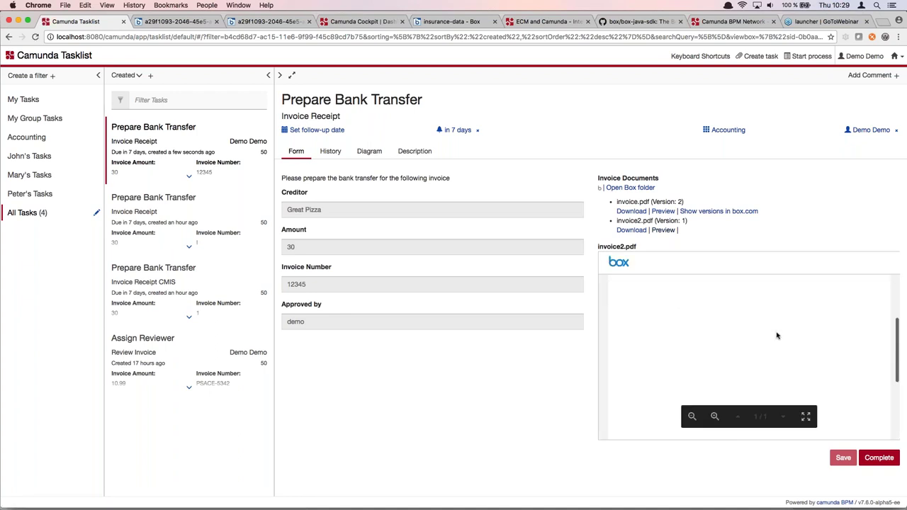
{"action": "scroll", "coordinate": [776, 334], "scroll_direction": "up", "scroll_amount": 5}
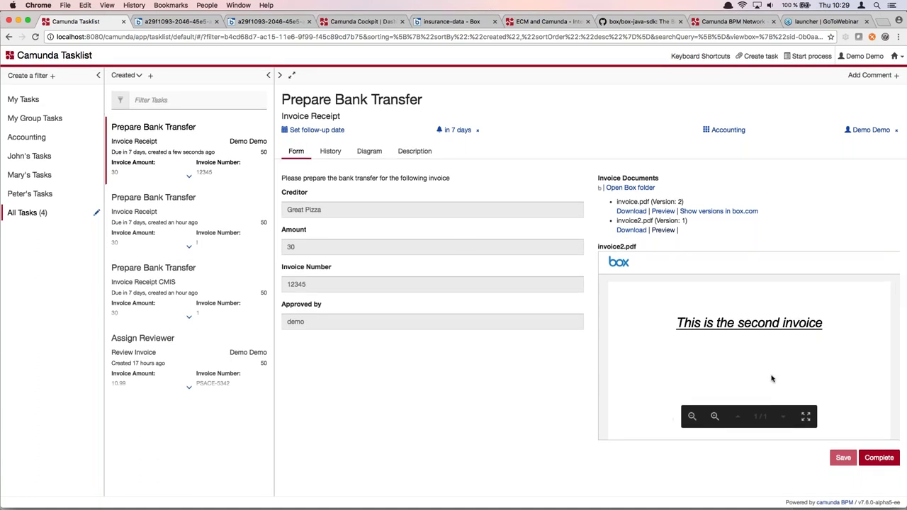
{"action": "left_click", "coordinate": [879, 458]}
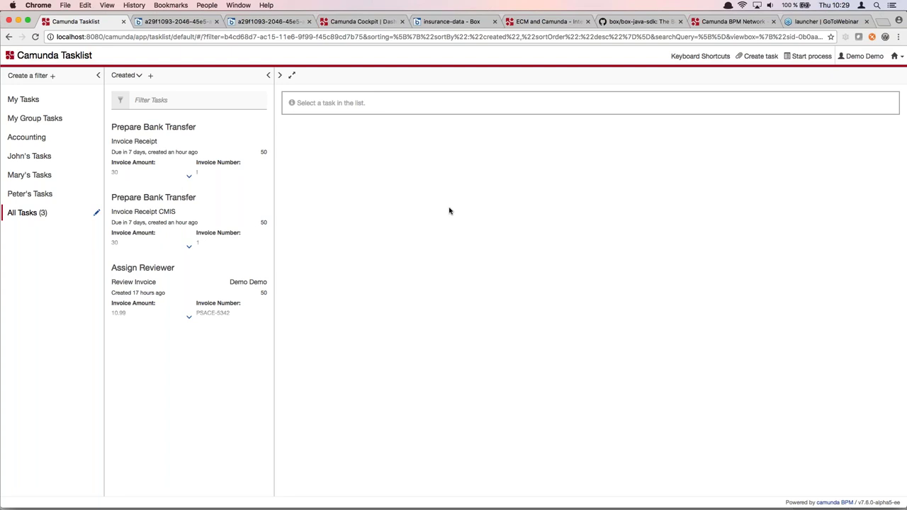
Open Camunda Cockpit in a separate browser tab and open the Invoice Receipt process definition
{"action": "left_click", "coordinate": [898, 58]}
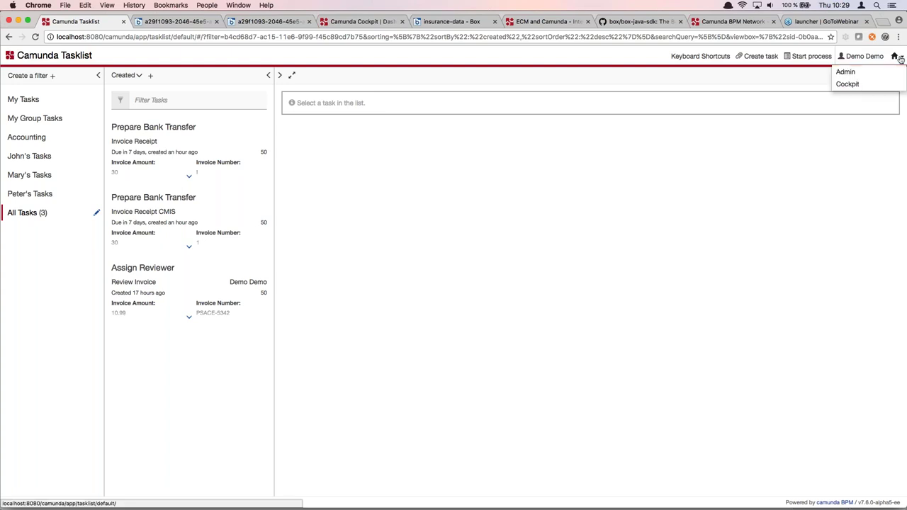
{"action": "left_click", "coordinate": [848, 84], "text": "super"}
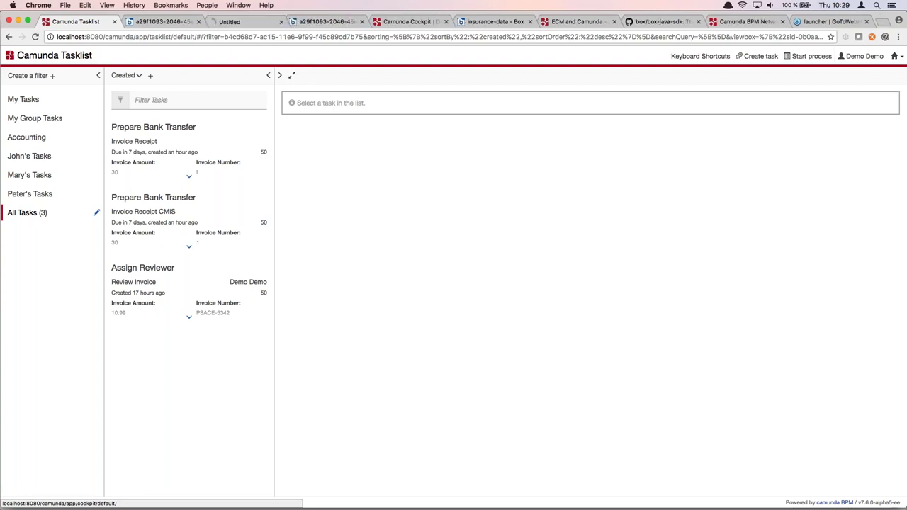
{"action": "left_click", "coordinate": [251, 26]}
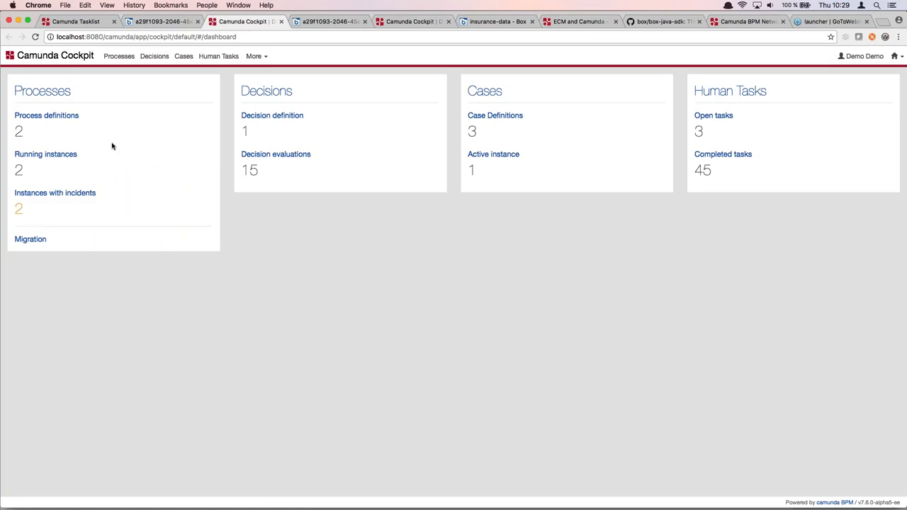
{"action": "left_click", "coordinate": [64, 118]}
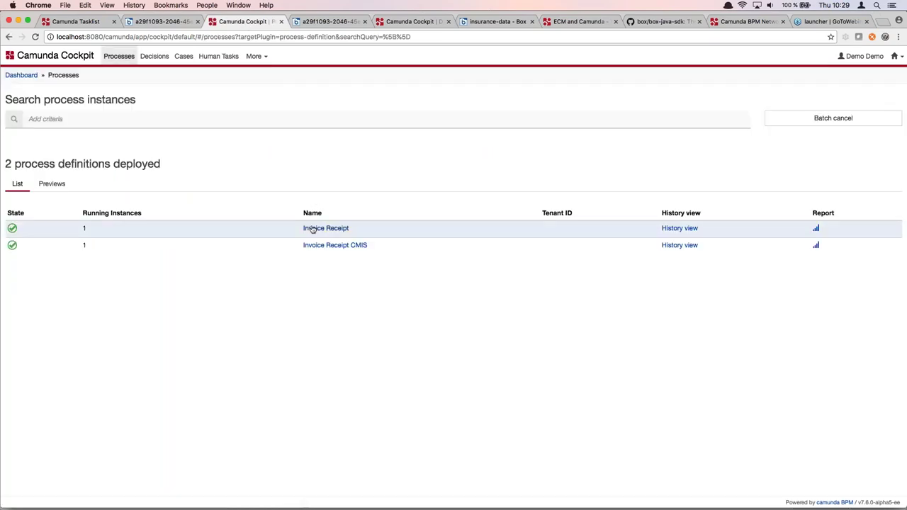
{"action": "left_click", "coordinate": [314, 231]}
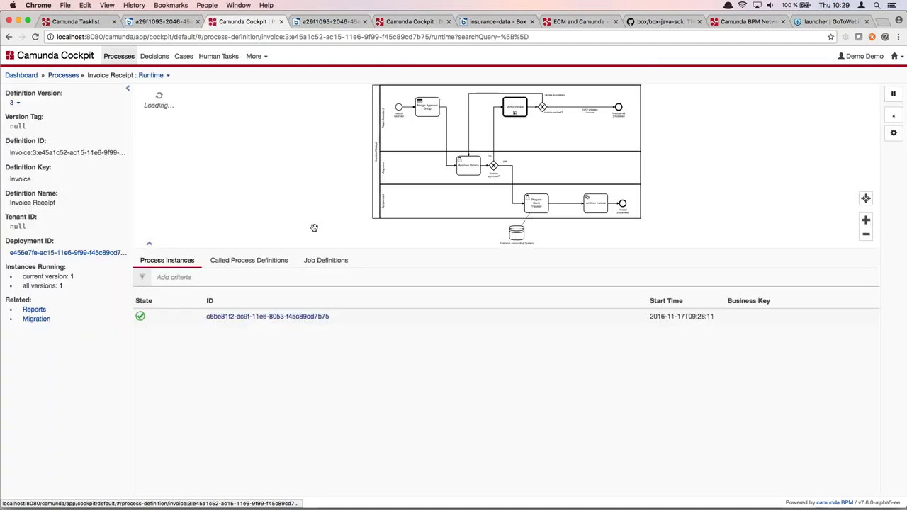
Show the Invoice Receipt history, open the most recently completed process instance and examine its path through the diagram
{"action": "left_click", "coordinate": [153, 75]}
{"action": "left_click", "coordinate": [142, 103]}
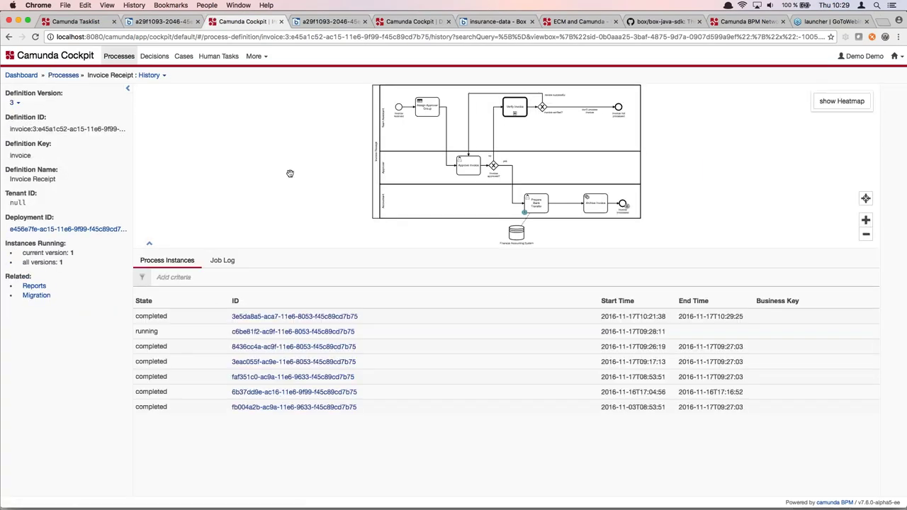
{"action": "left_click", "coordinate": [311, 319]}
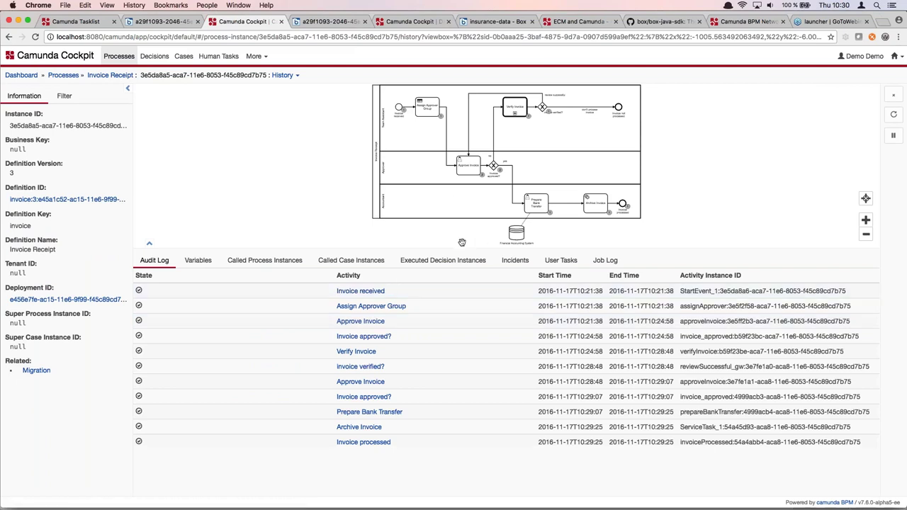
{"action": "left_click_drag", "start_coordinate": [822, 250], "coordinate": [822, 312]}
{"action": "left_click", "coordinate": [865, 281]}
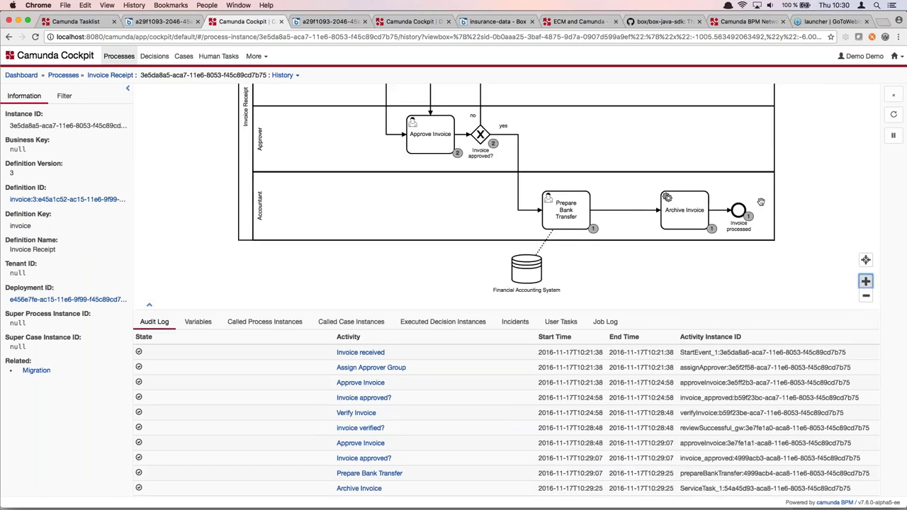
{"action": "scroll", "coordinate": [507, 197], "scroll_direction": "up", "scroll_amount": 3}
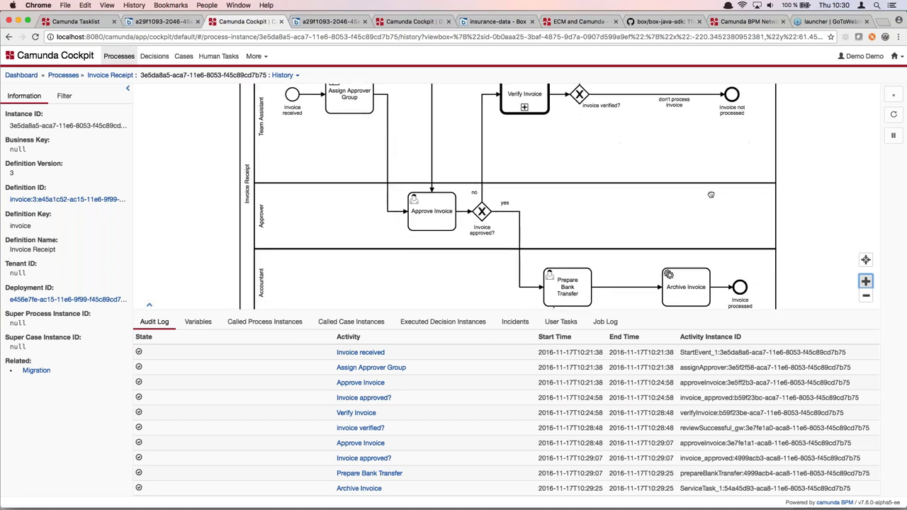
{"action": "scroll", "coordinate": [691, 202], "scroll_direction": "down", "scroll_amount": 2}
{"action": "scroll", "coordinate": [692, 201], "scroll_direction": "down", "scroll_amount": 1}
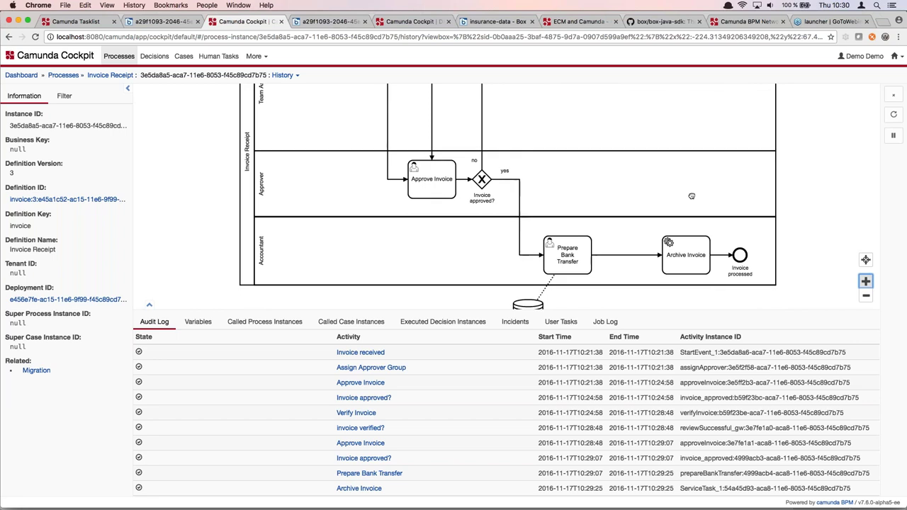
Open the Verify Invoice case instance called by this process in a separate browser tab and view its diagram and audit log
{"action": "left_click", "coordinate": [351, 322]}
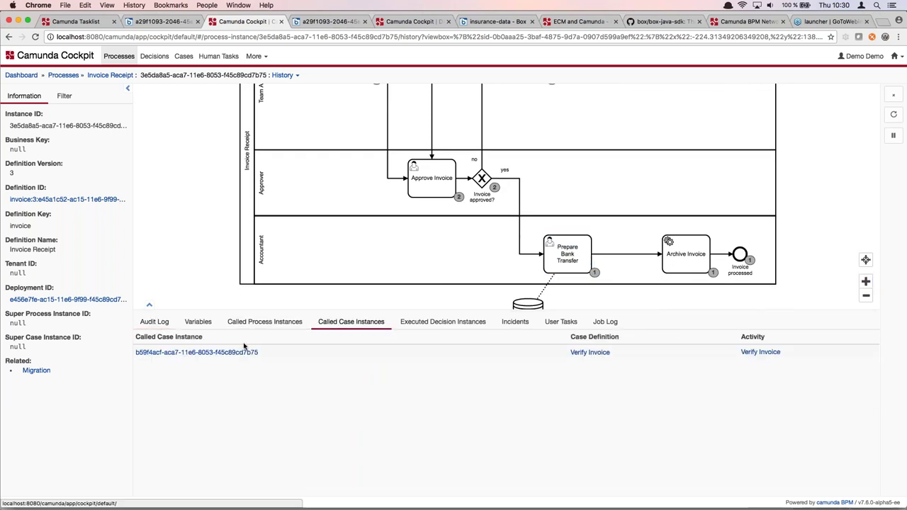
{"action": "right_click", "coordinate": [229, 356]}
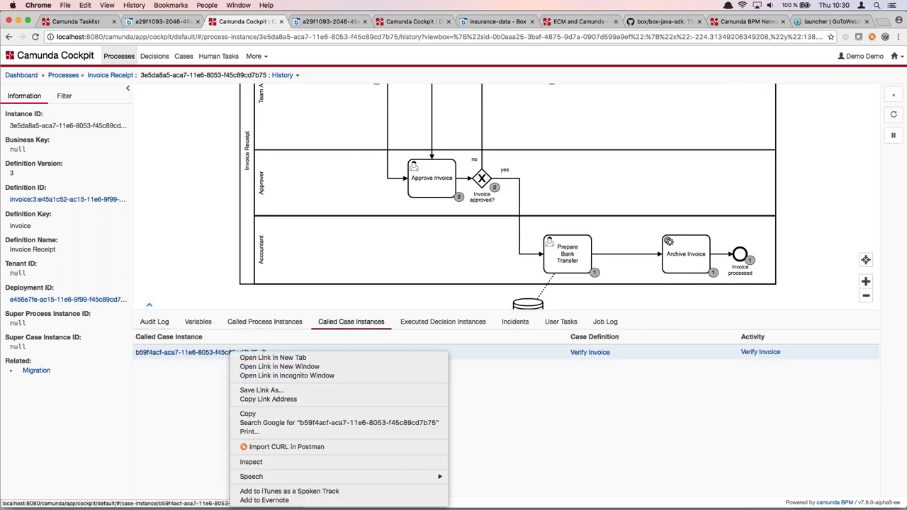
{"action": "left_click", "coordinate": [248, 357]}
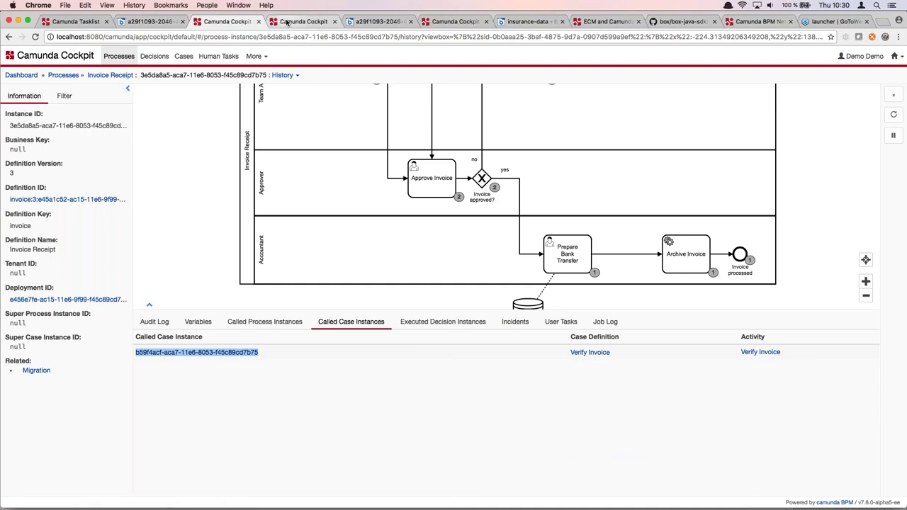
{"action": "left_click", "coordinate": [287, 21]}
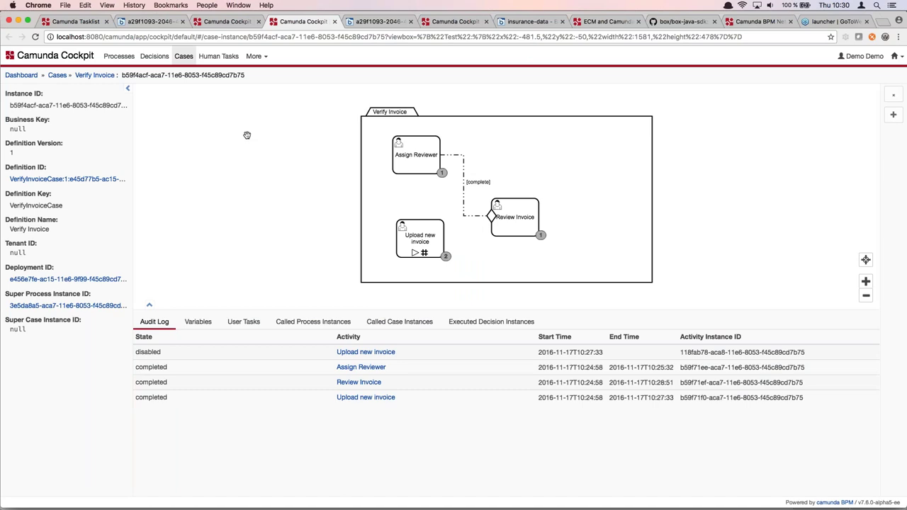
Return to the completed Invoice Receipt instance and look through its process variables in an enlarged list
{"action": "left_click", "coordinate": [219, 24]}
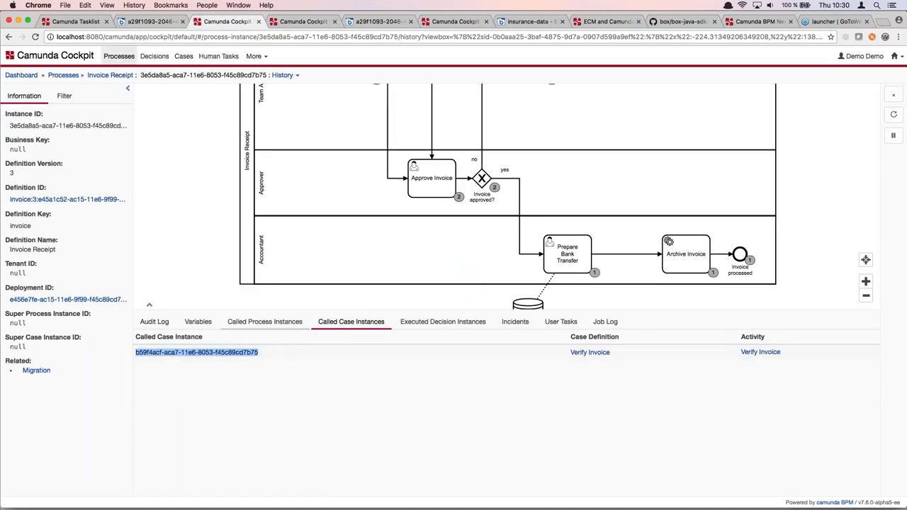
{"action": "left_click", "coordinate": [865, 295]}
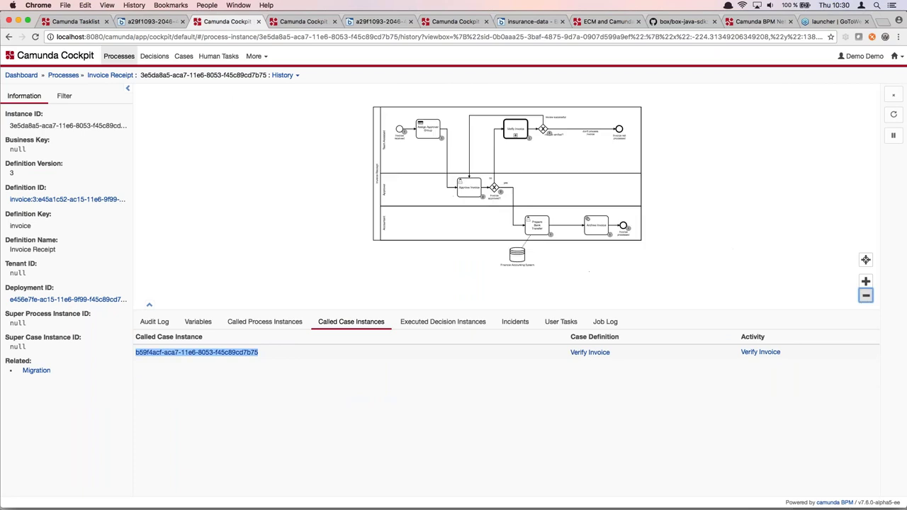
{"action": "left_click", "coordinate": [198, 322]}
{"action": "left_click_drag", "start_coordinate": [219, 309], "coordinate": [219, 238]}
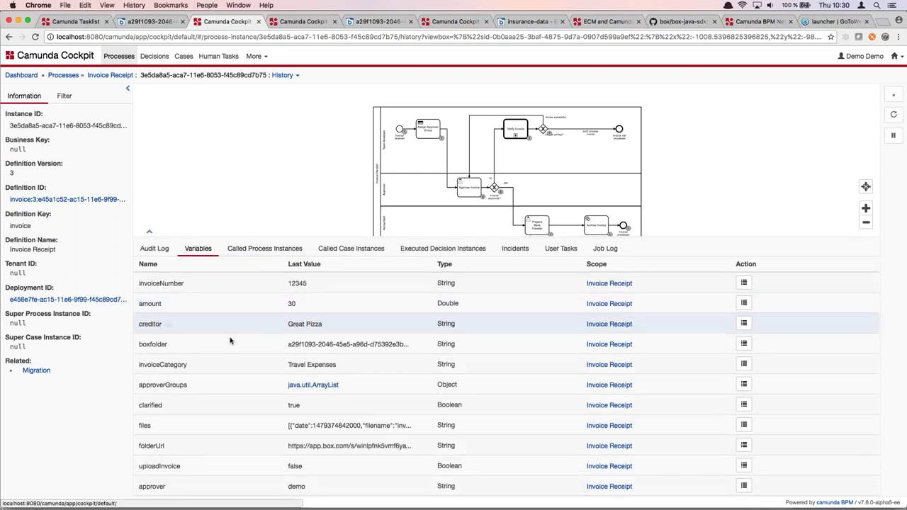
{"action": "scroll", "coordinate": [230, 341], "scroll_direction": "down", "scroll_amount": 1}
{"action": "scroll", "coordinate": [229, 341], "scroll_direction": "down", "scroll_amount": 1}
{"action": "scroll", "coordinate": [333, 424], "scroll_direction": "up", "scroll_amount": 1}
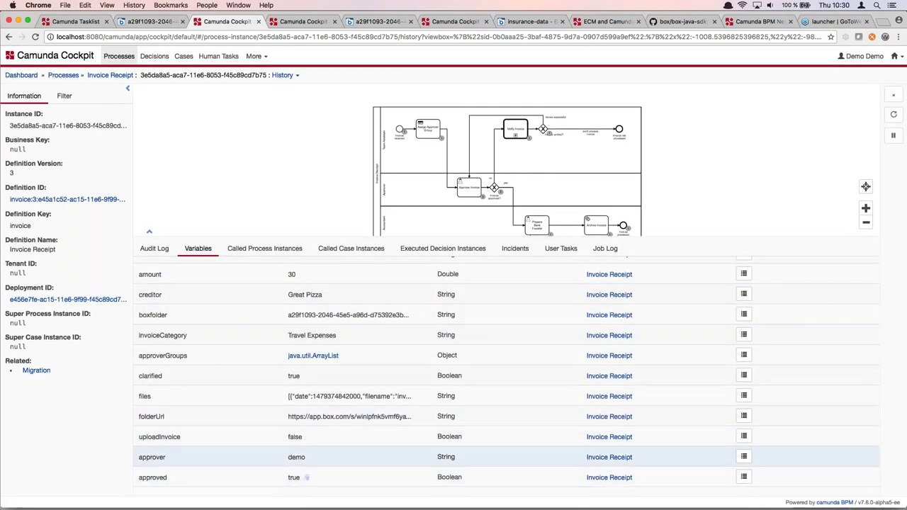
{"action": "scroll", "coordinate": [302, 366], "scroll_direction": "up", "scroll_amount": 3}
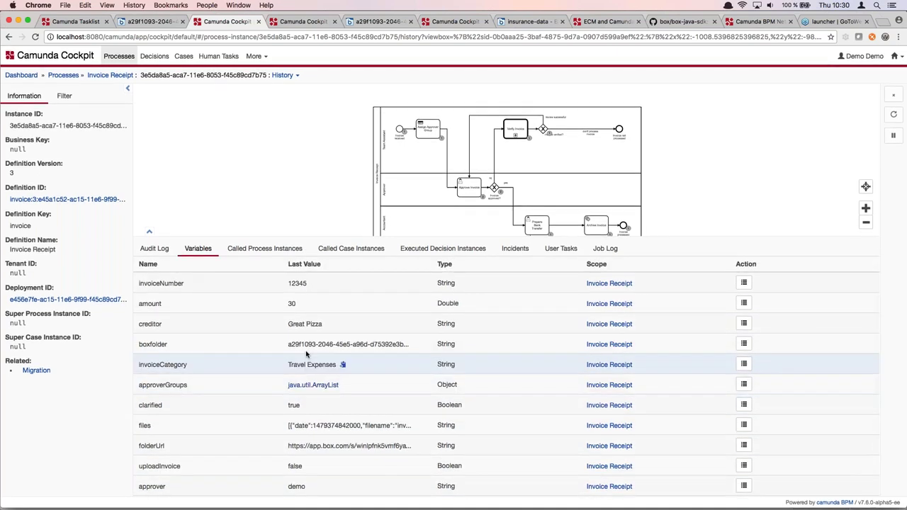
{"action": "mouse_move", "coordinate": [310, 345]}
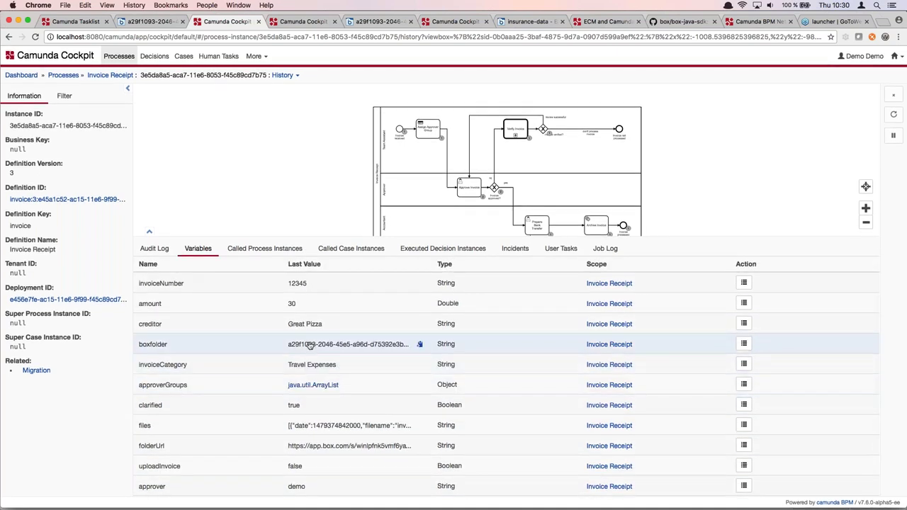
{"action": "scroll", "coordinate": [309, 345], "scroll_direction": "down", "scroll_amount": 1}
{"action": "scroll", "coordinate": [310, 345], "scroll_direction": "down", "scroll_amount": 1}
{"action": "scroll", "coordinate": [310, 345], "scroll_direction": "up", "scroll_amount": 2}
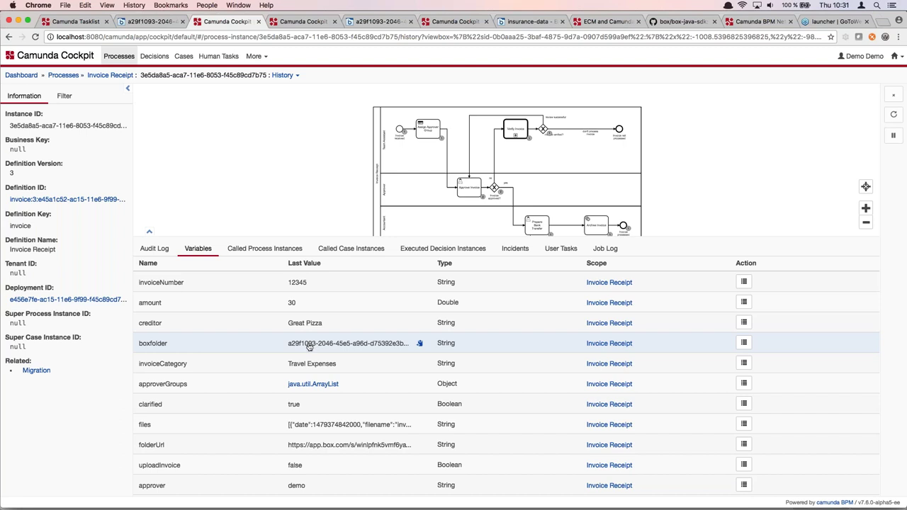
Highlight the boxfolder variable's value, compare it with the folder names under insurance-data in Box, and return to the process instance in Cockpit
{"action": "left_click_drag", "start_coordinate": [288, 343], "coordinate": [396, 345]}
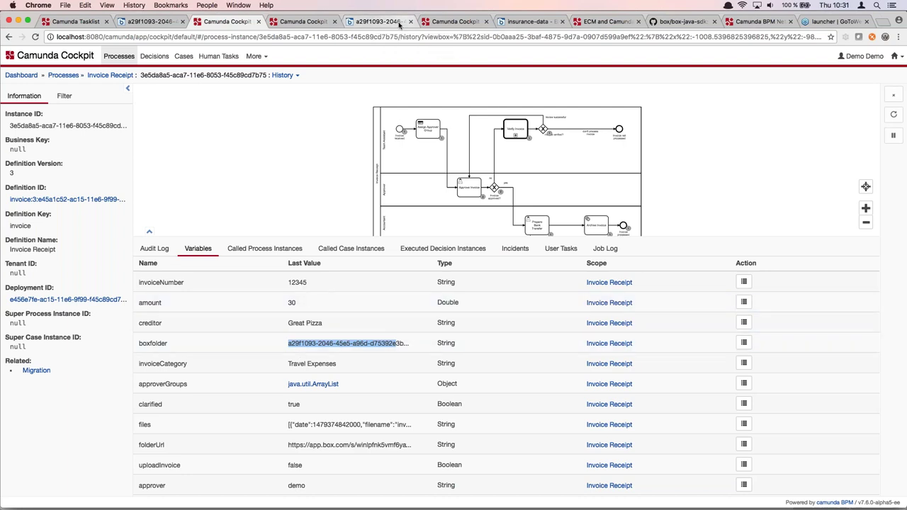
{"action": "left_click", "coordinate": [376, 22]}
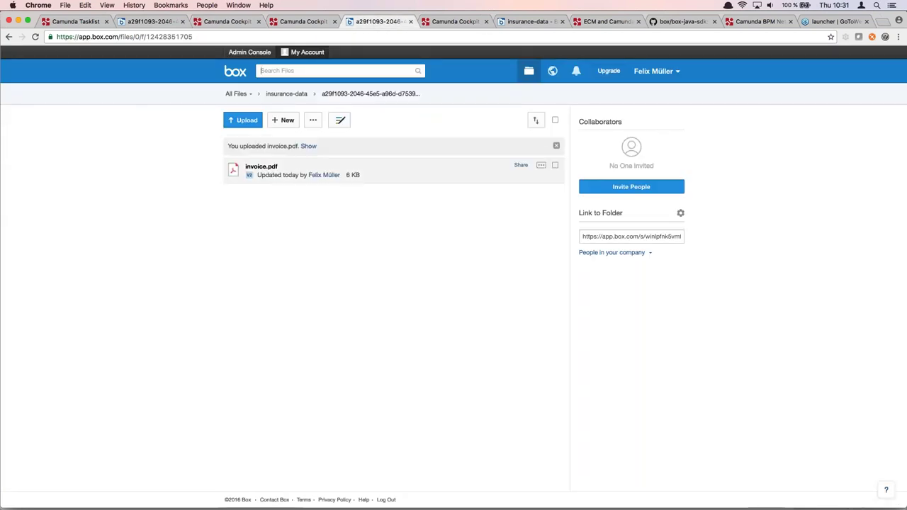
{"action": "left_click", "coordinate": [287, 95]}
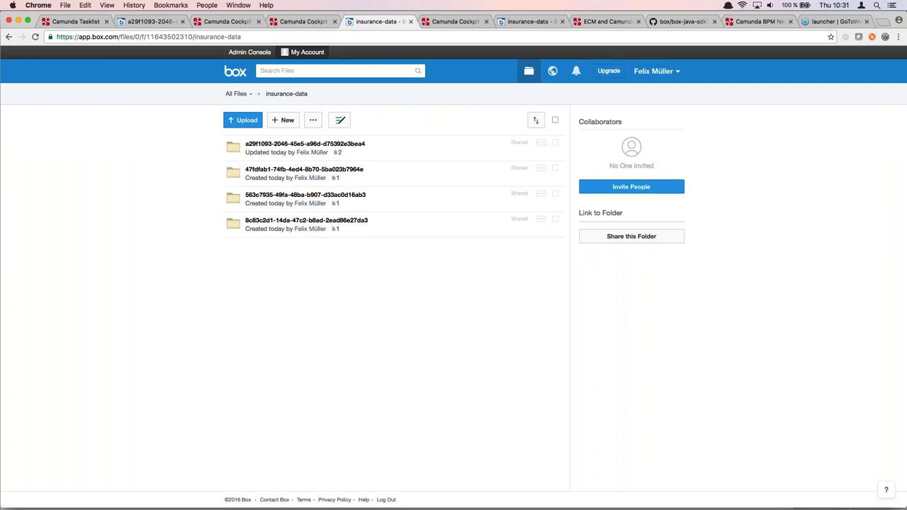
{"action": "left_click", "coordinate": [298, 22]}
{"action": "left_click", "coordinate": [227, 21]}
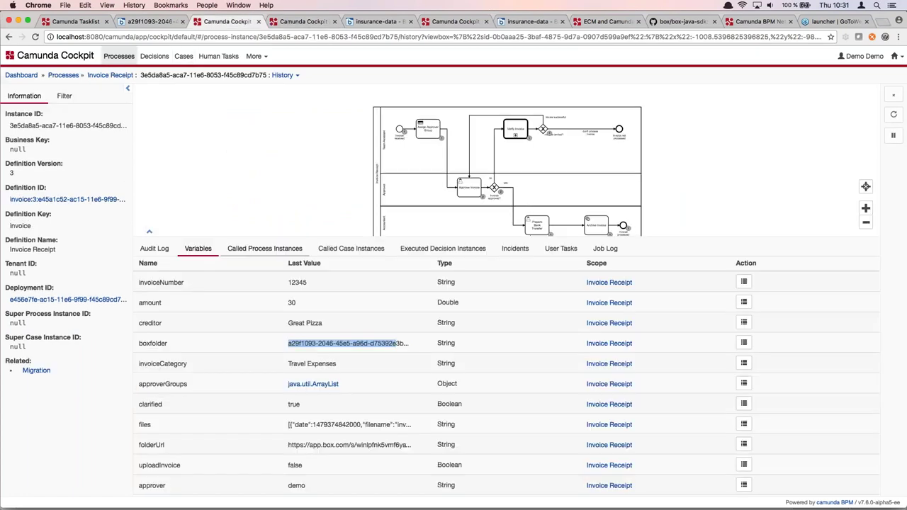
Point out the boxfolder variable's value again and inspect the full value of the files variable
{"action": "mouse_move", "coordinate": [418, 343]}
{"action": "left_click", "coordinate": [646, 257]}
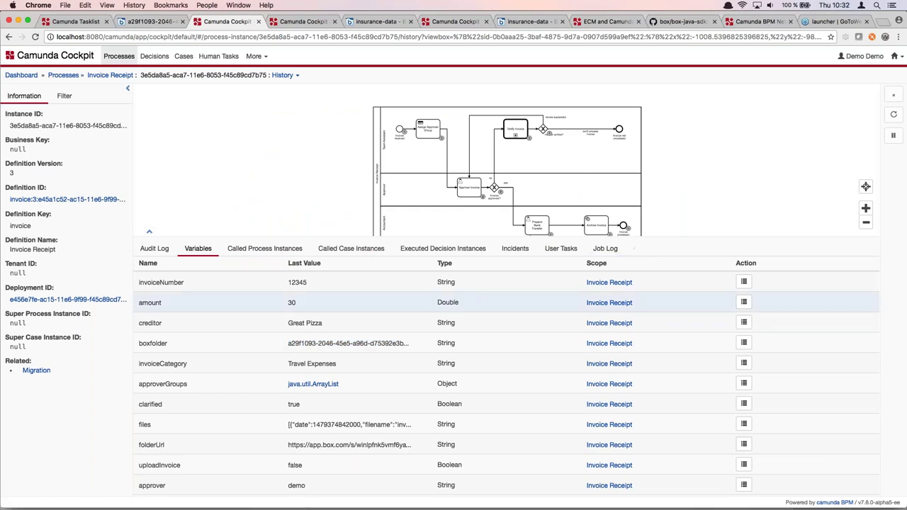
{"action": "left_click_drag", "start_coordinate": [312, 344], "coordinate": [385, 346]}
{"action": "left_click", "coordinate": [573, 253]}
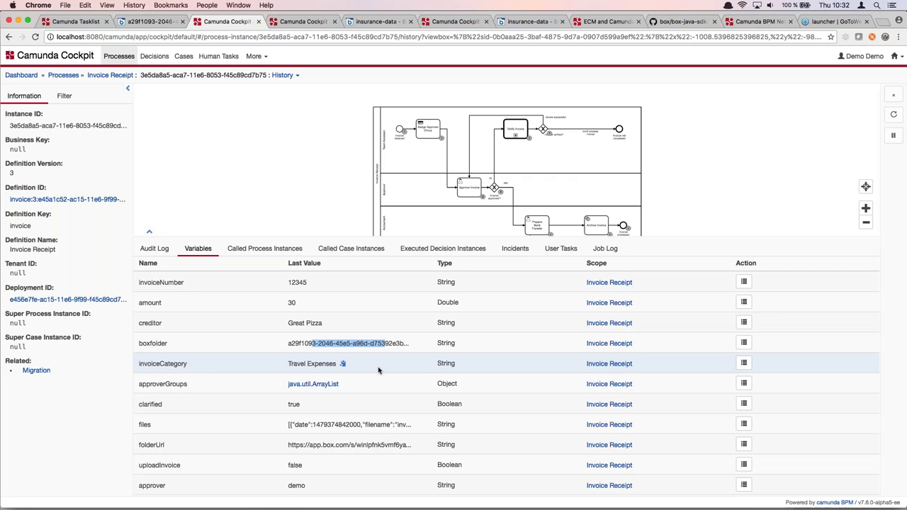
{"action": "left_click", "coordinate": [347, 426]}
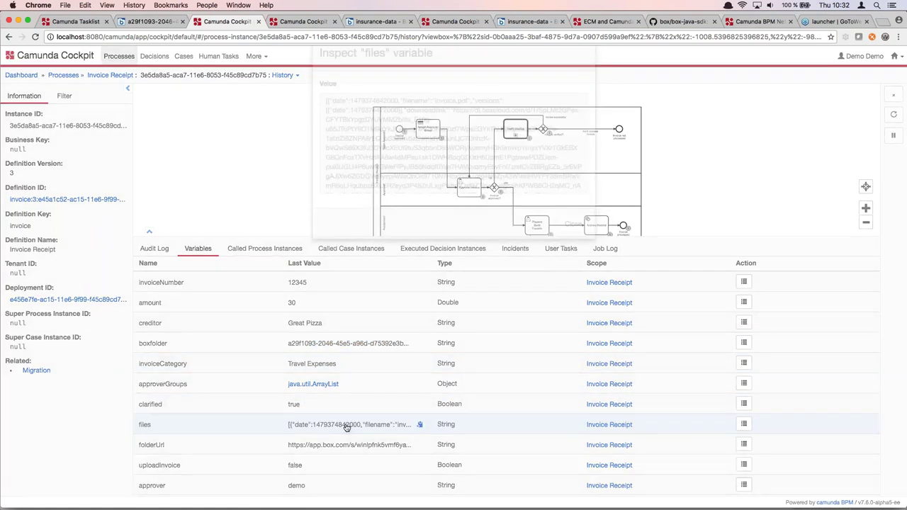
{"action": "scroll", "coordinate": [453, 174], "scroll_direction": "down", "scroll_amount": 1}
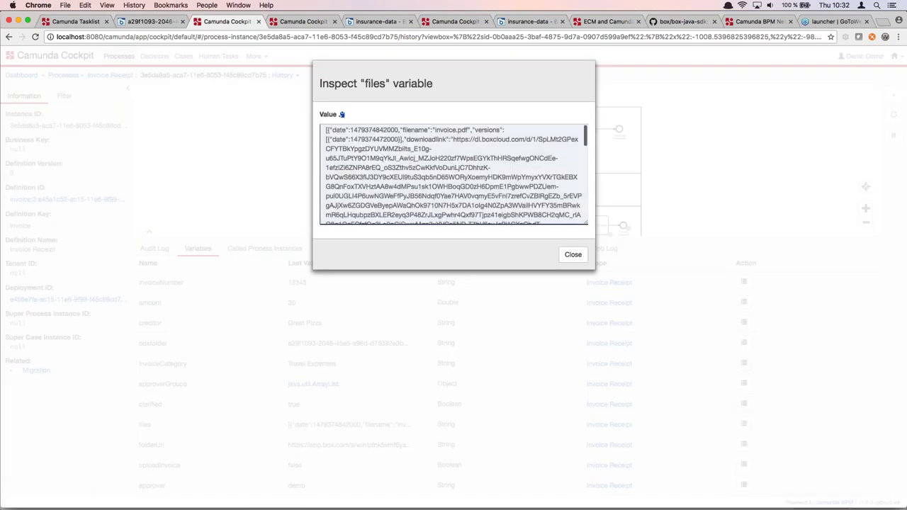
Look through the full value of the files variable, including its download links, and close the inspection dialog
{"action": "right_click", "coordinate": [430, 158]}
{"action": "left_click", "coordinate": [453, 178]}
{"action": "scroll", "coordinate": [453, 174], "scroll_direction": "down", "scroll_amount": 1}
{"action": "scroll", "coordinate": [454, 174], "scroll_direction": "down", "scroll_amount": 10}
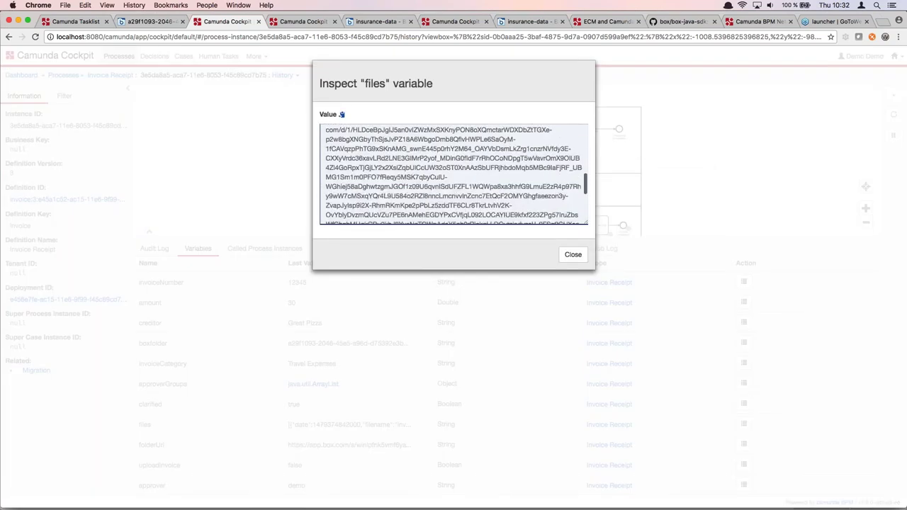
{"action": "scroll", "coordinate": [414, 168], "scroll_direction": "up", "scroll_amount": 10}
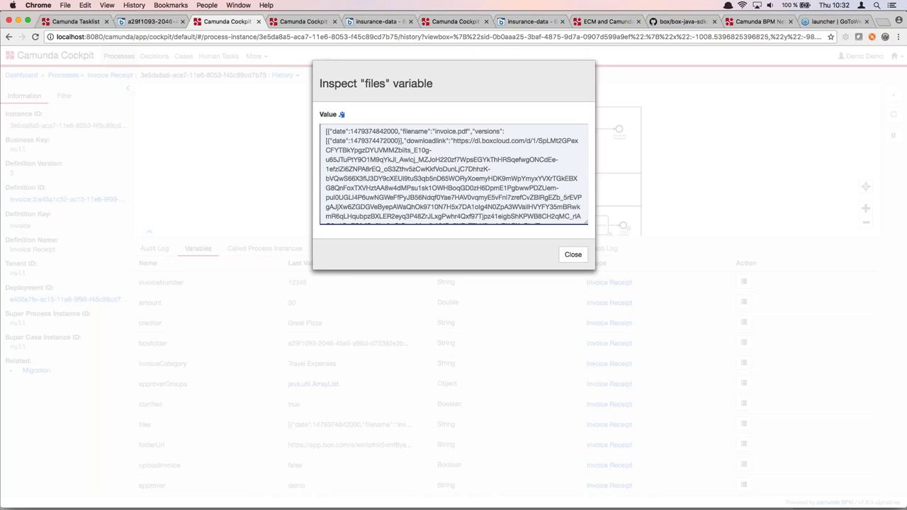
{"action": "left_click", "coordinate": [572, 254]}
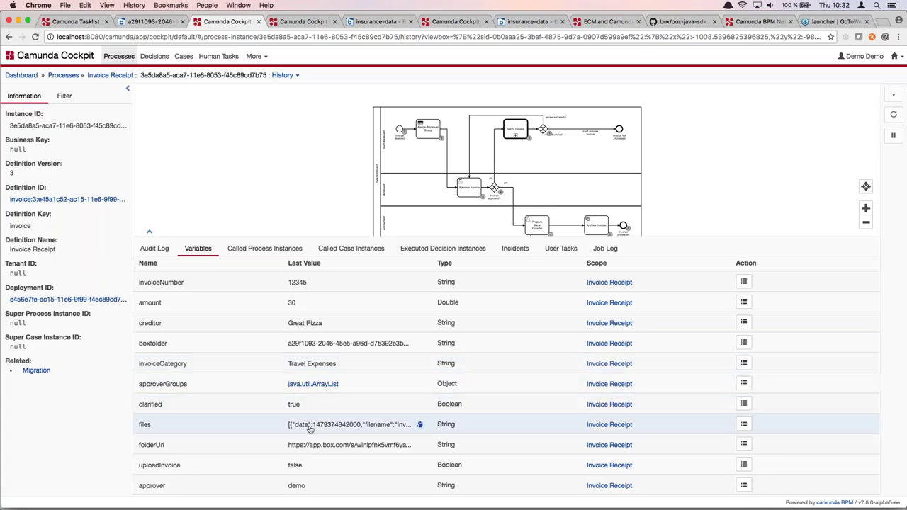
Inspect the full value of the folderUrl variable, review the remaining process variables, and switch to Camunda Tasklist
{"action": "scroll", "coordinate": [309, 429], "scroll_direction": "down", "scroll_amount": 1}
{"action": "scroll", "coordinate": [310, 429], "scroll_direction": "down", "scroll_amount": 3}
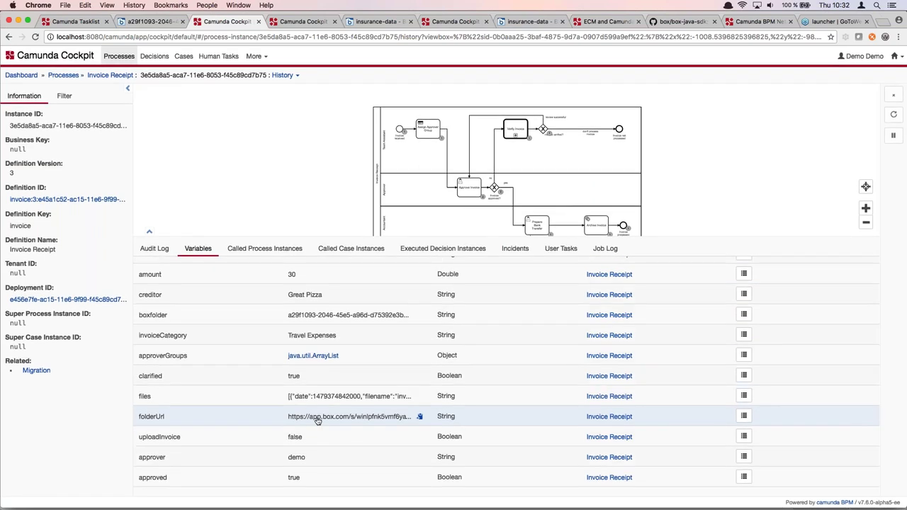
{"action": "left_click", "coordinate": [317, 421]}
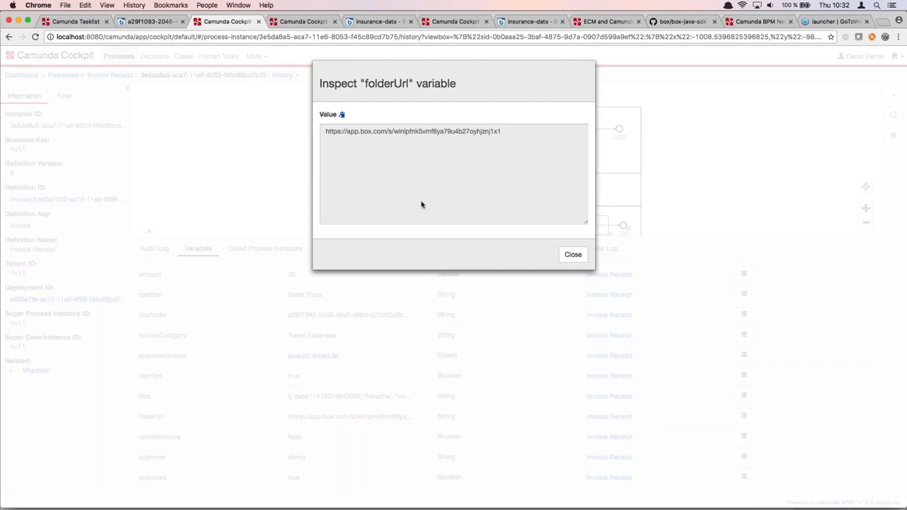
{"action": "left_click", "coordinate": [573, 256]}
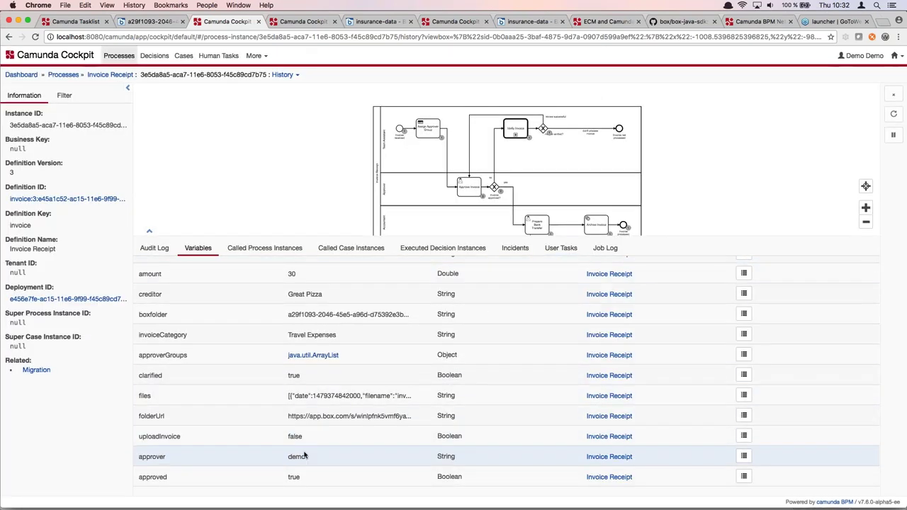
{"action": "scroll", "coordinate": [304, 457], "scroll_direction": "up", "scroll_amount": 2}
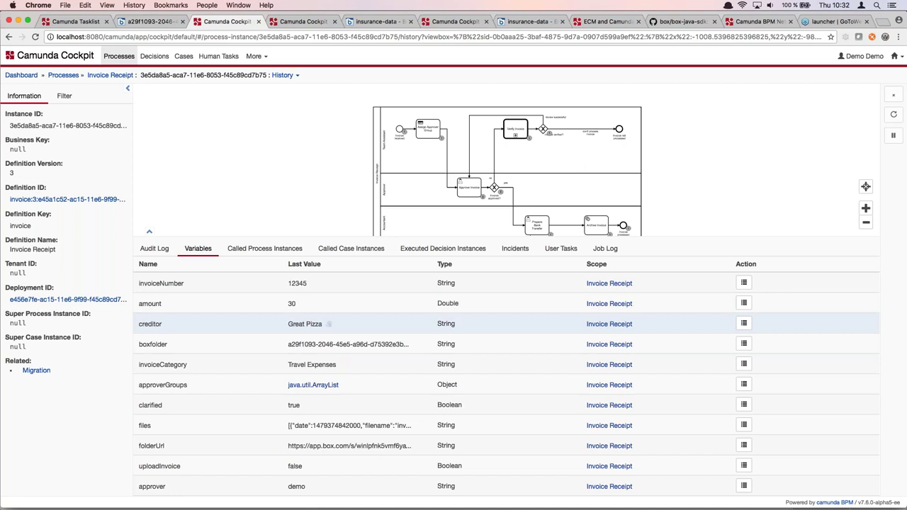
{"action": "scroll", "coordinate": [294, 397], "scroll_direction": "down", "scroll_amount": 2}
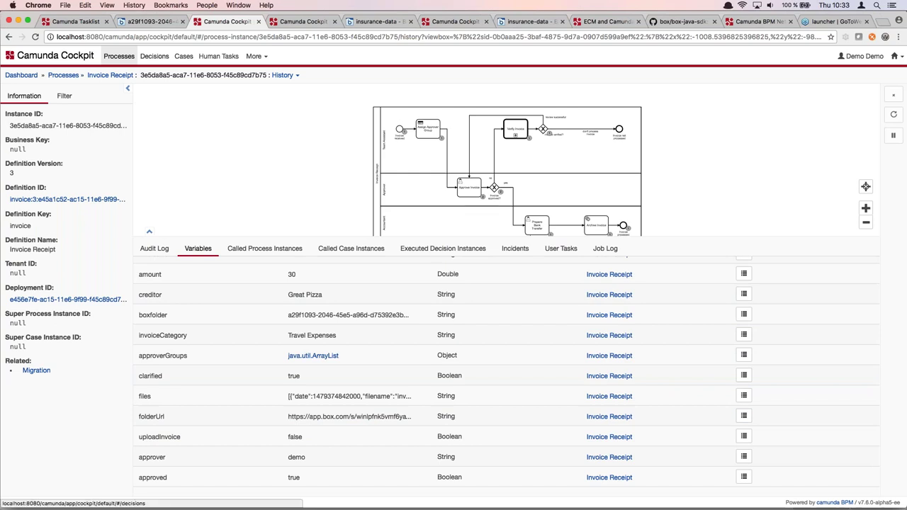
{"action": "left_click", "coordinate": [83, 22]}
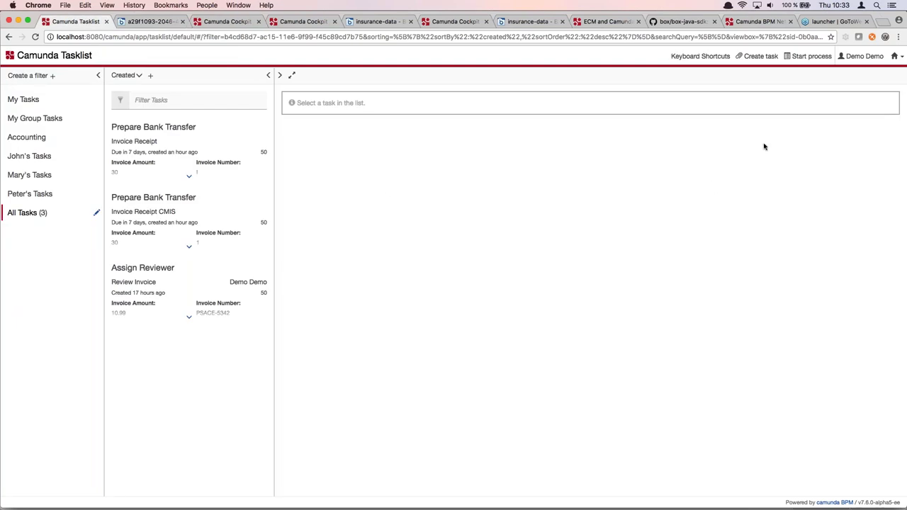
{"action": "left_click", "coordinate": [807, 56]}
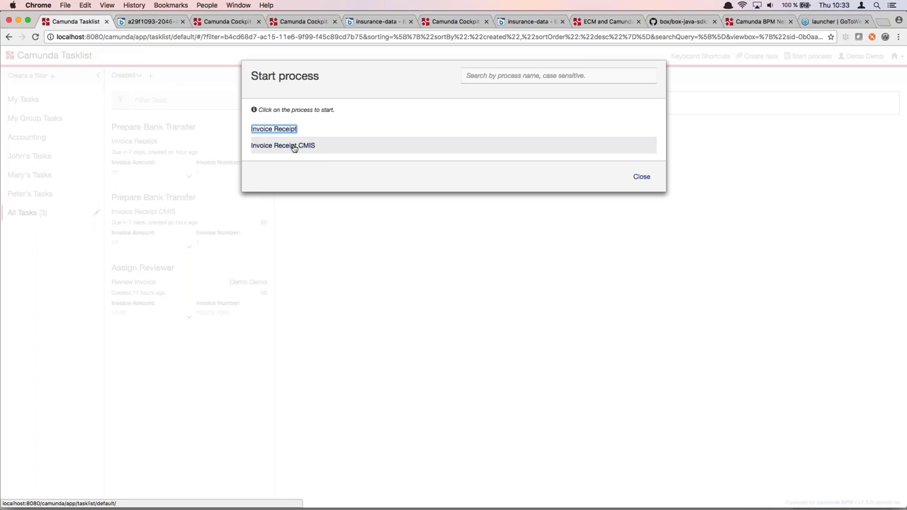
{"action": "left_click", "coordinate": [293, 146]}
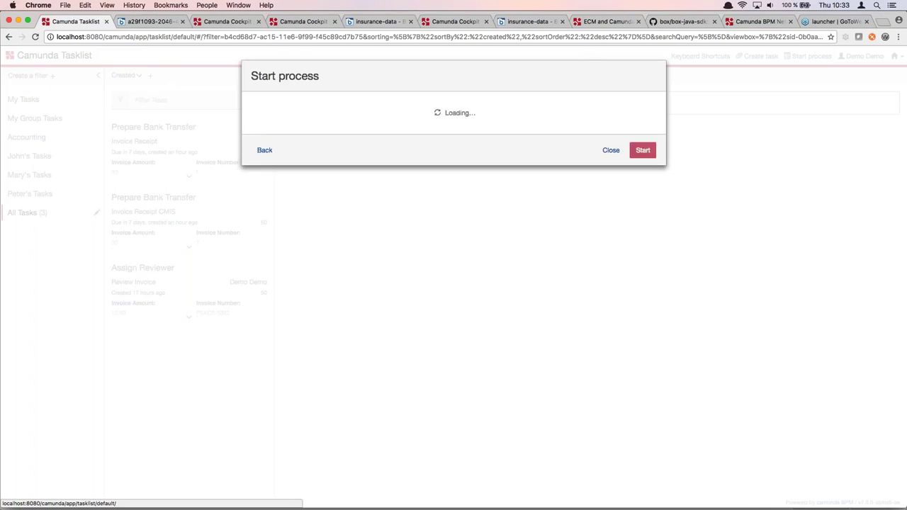
{"action": "left_click", "coordinate": [423, 111]}
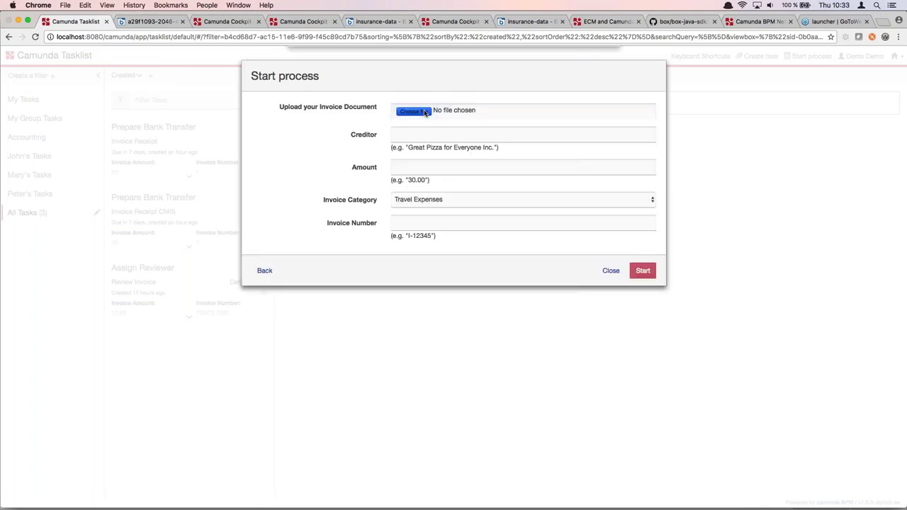
{"action": "double_click", "coordinate": [419, 111]}
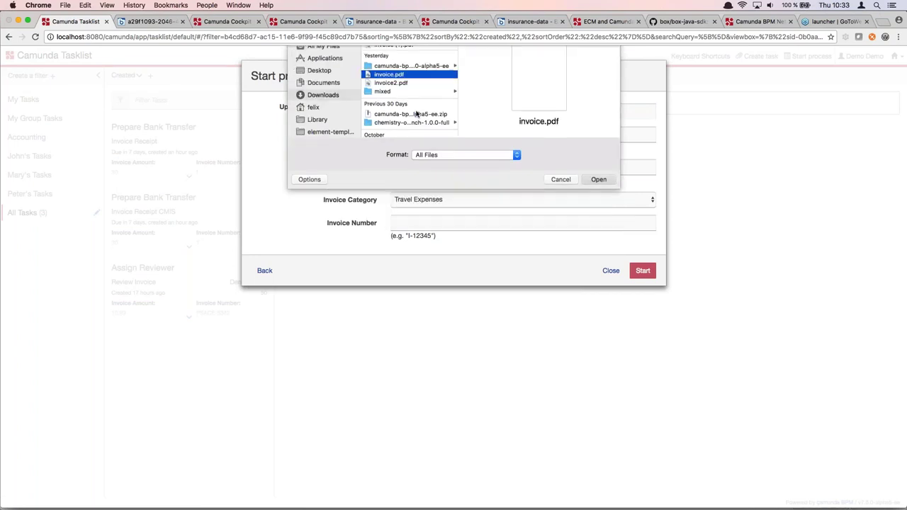
{"action": "left_click", "coordinate": [407, 128]}
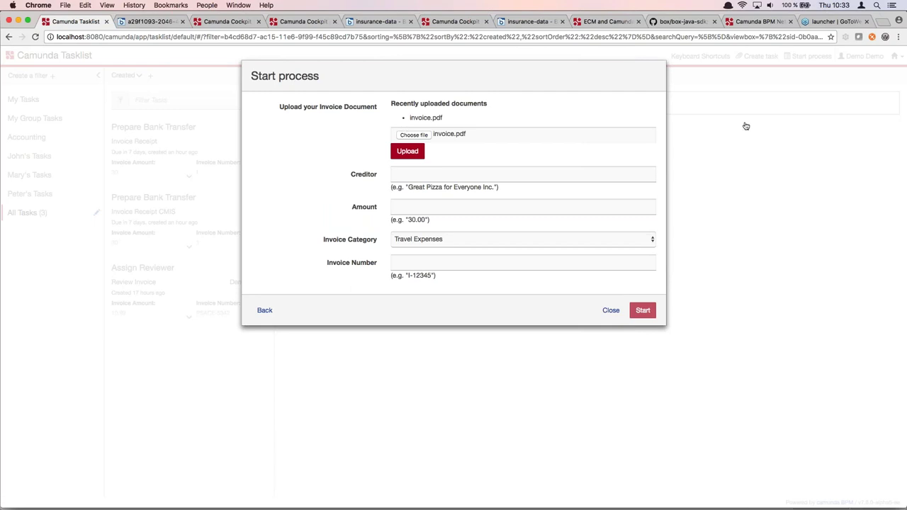
{"action": "left_click", "coordinate": [737, 157]}
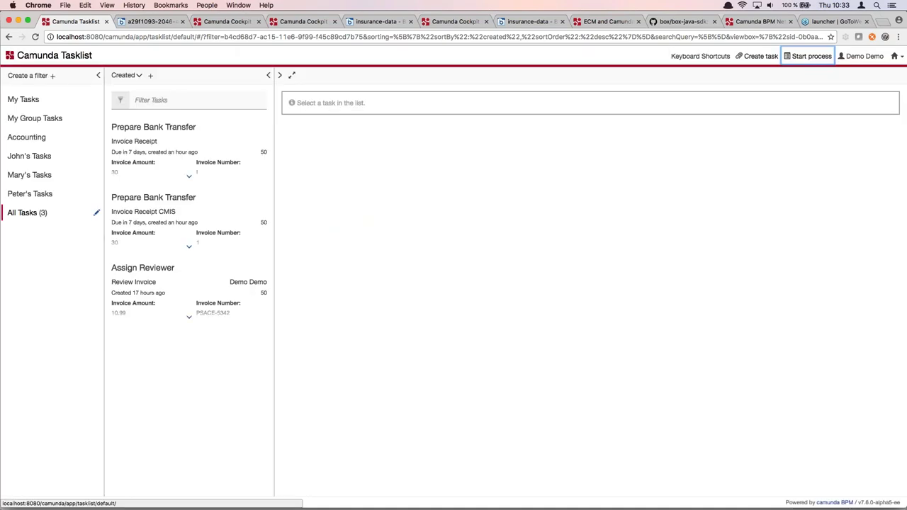
Open the start form of the Invoice Receipt CMIS process and upload invoice.pdf as the invoice document
{"action": "left_click", "coordinate": [810, 56]}
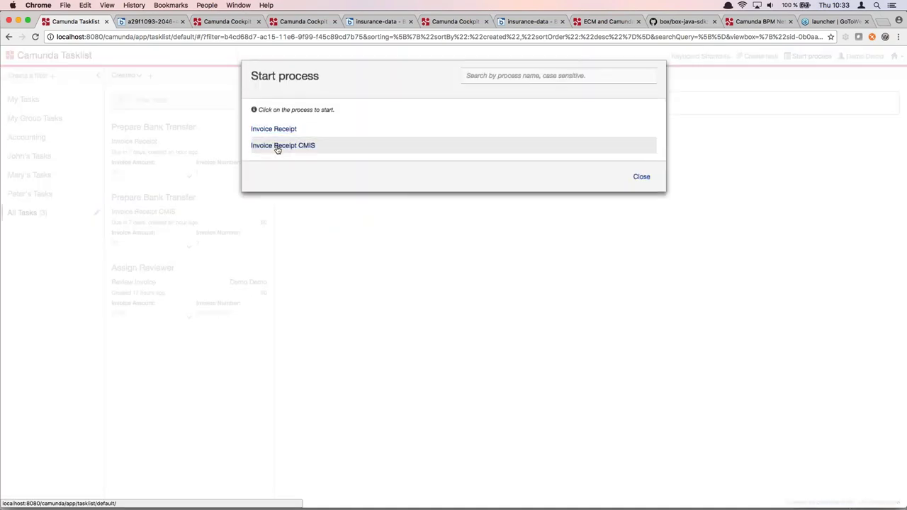
{"action": "left_click", "coordinate": [280, 146]}
{"action": "left_click", "coordinate": [414, 112]}
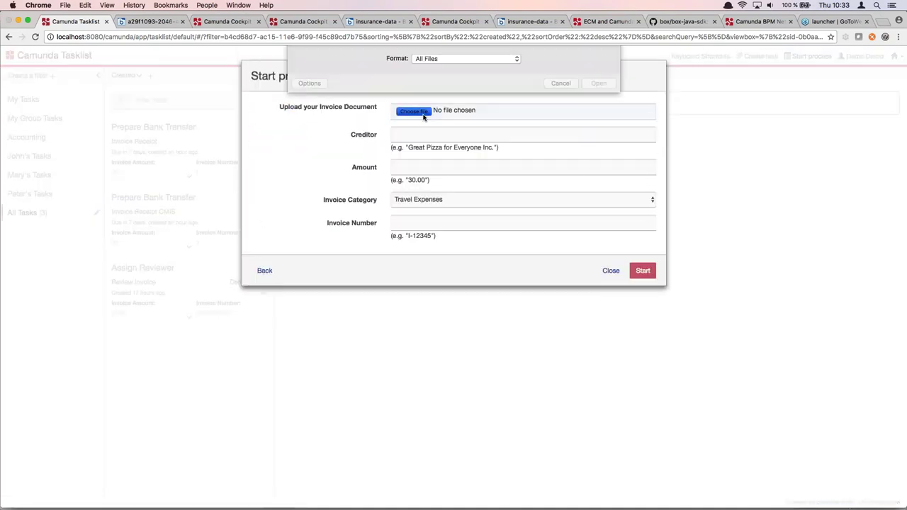
{"action": "double_click", "coordinate": [388, 111]}
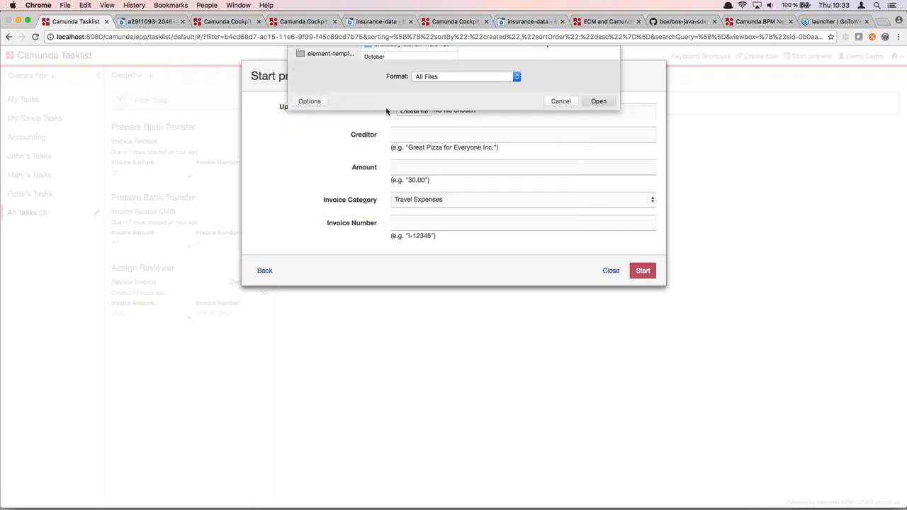
{"action": "left_click", "coordinate": [401, 130]}
Fill in creditor Great Pizza, amount 30.00 and invoice number 12345, keeping the Travel Expenses category, and start the process
{"action": "left_click", "coordinate": [403, 172]}
{"action": "type", "text": "Grea"}
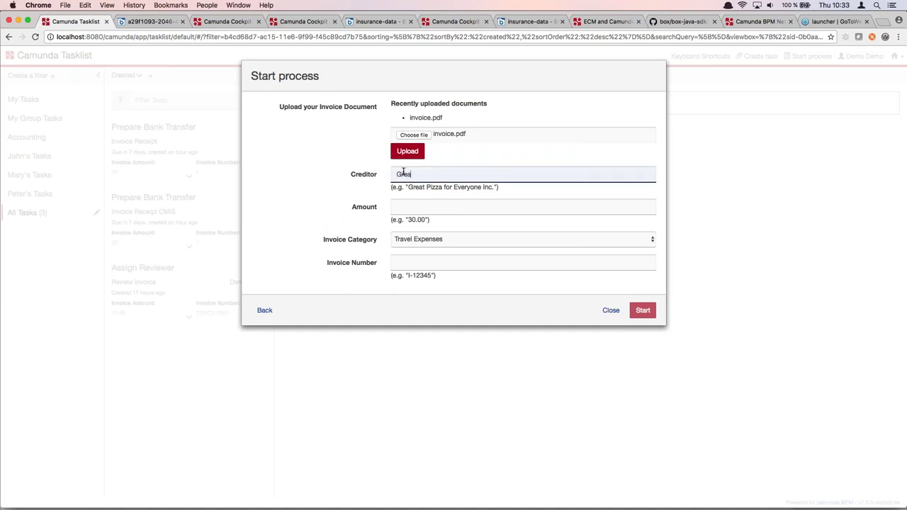
{"action": "type", "text": "t Pizza"}
{"action": "key", "text": "Tab"}
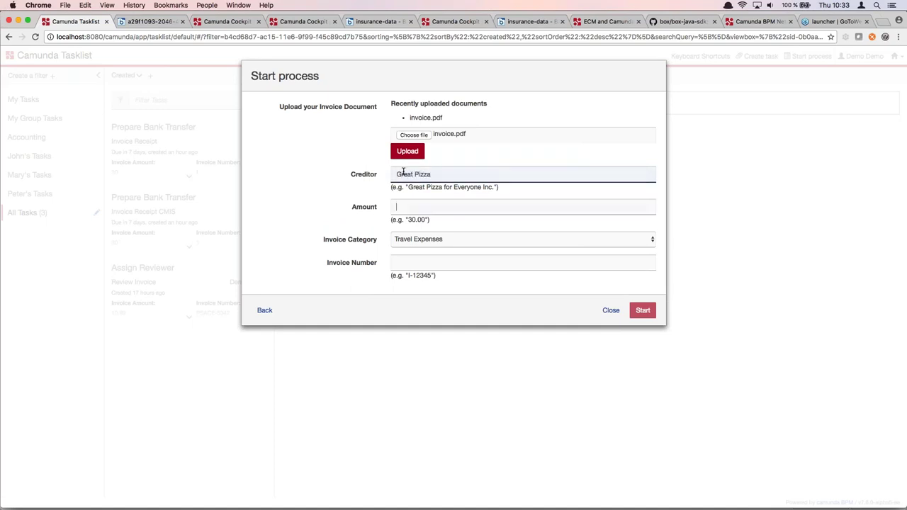
{"action": "type", "text": "30.00"}
{"action": "key", "text": "Tab"}
{"action": "key", "text": "Tab"}
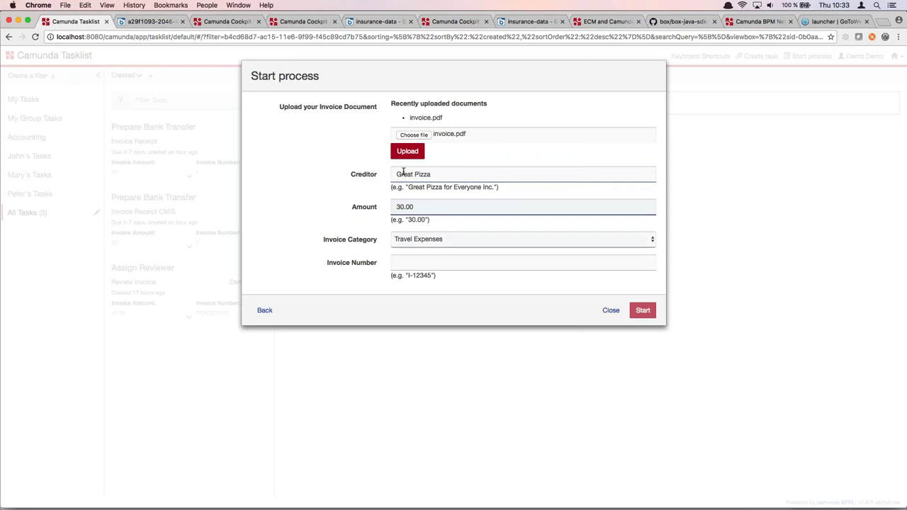
{"action": "type", "text": "12345"}
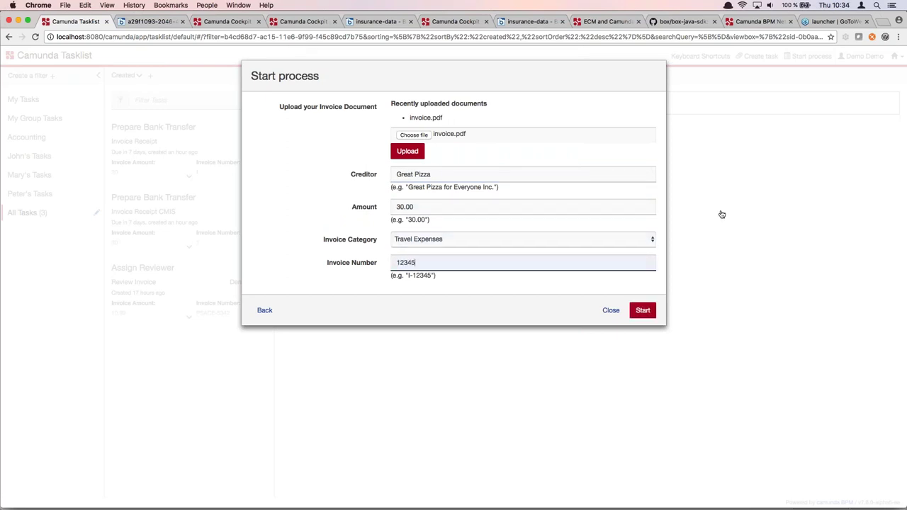
{"action": "left_click", "coordinate": [642, 312]}
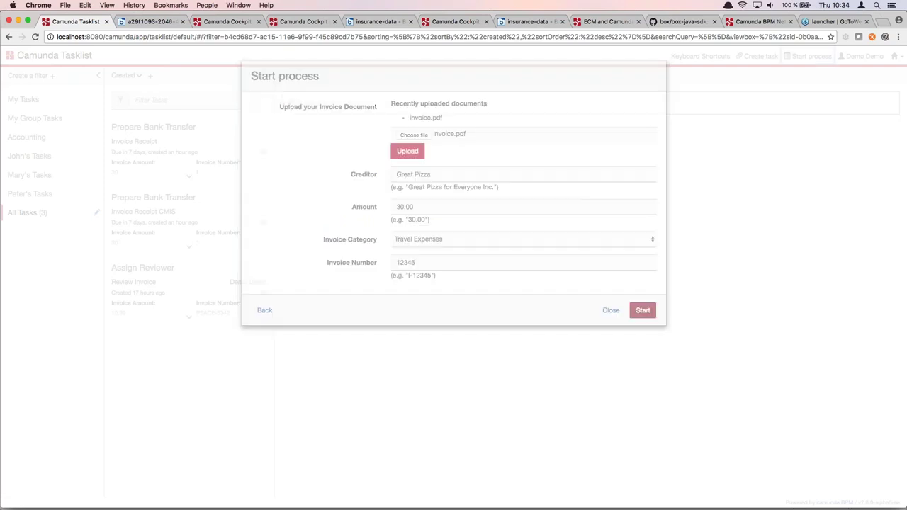
Claim the new Approve Invoice task of Invoice Receipt CMIS from All Tasks and preview its invoice.pdf
{"action": "left_click", "coordinate": [34, 212]}
{"action": "left_click", "coordinate": [189, 156]}
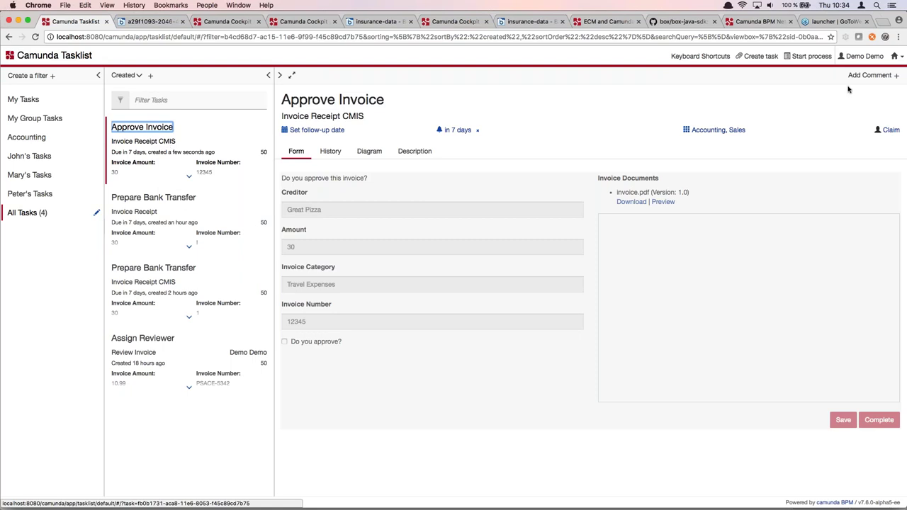
{"action": "left_click", "coordinate": [269, 76]}
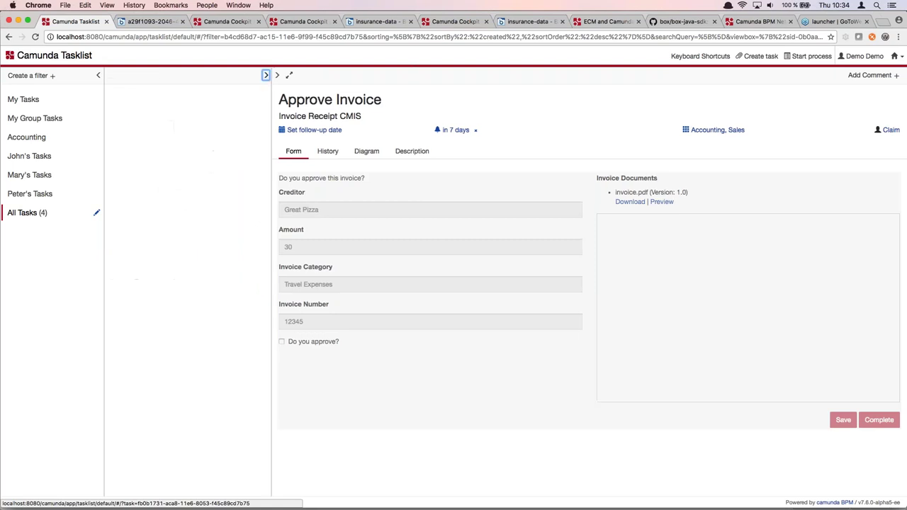
{"action": "left_click", "coordinate": [893, 132]}
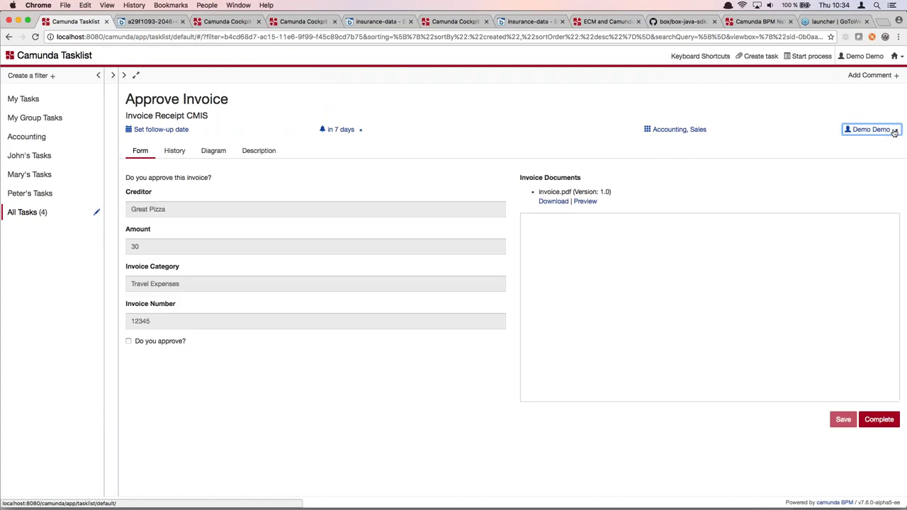
{"action": "left_click", "coordinate": [591, 204]}
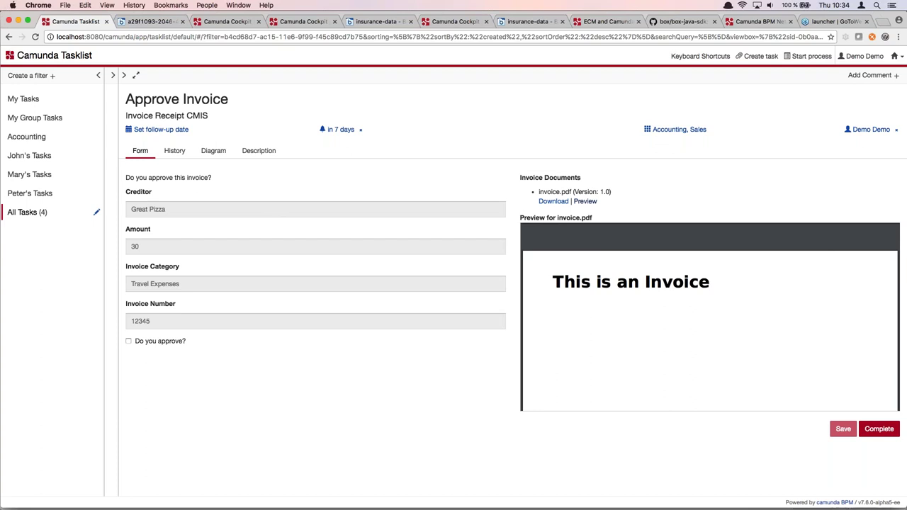
Switch to CMIS Workbench and reload the insurance-data folder by reopening it from the repository root
{"action": "key", "text": "super+Tab"}
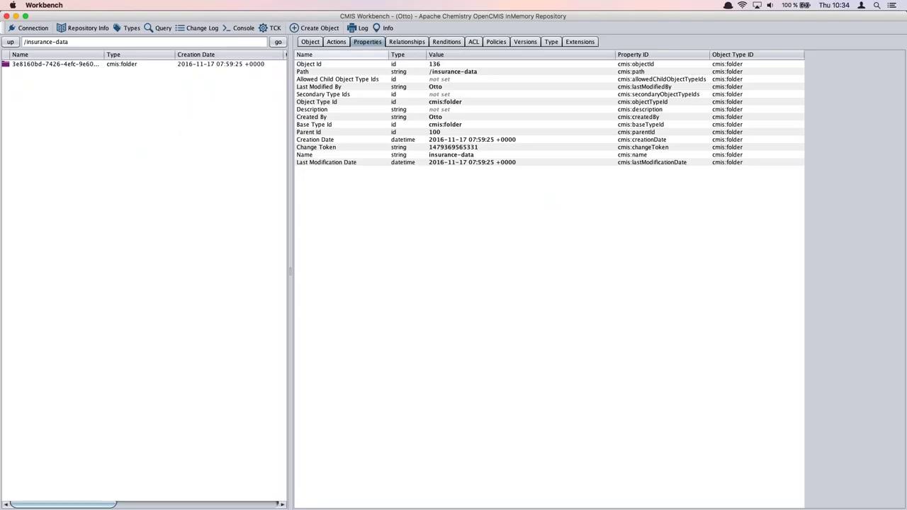
{"action": "left_click_drag", "start_coordinate": [424, 18], "coordinate": [427, 19]}
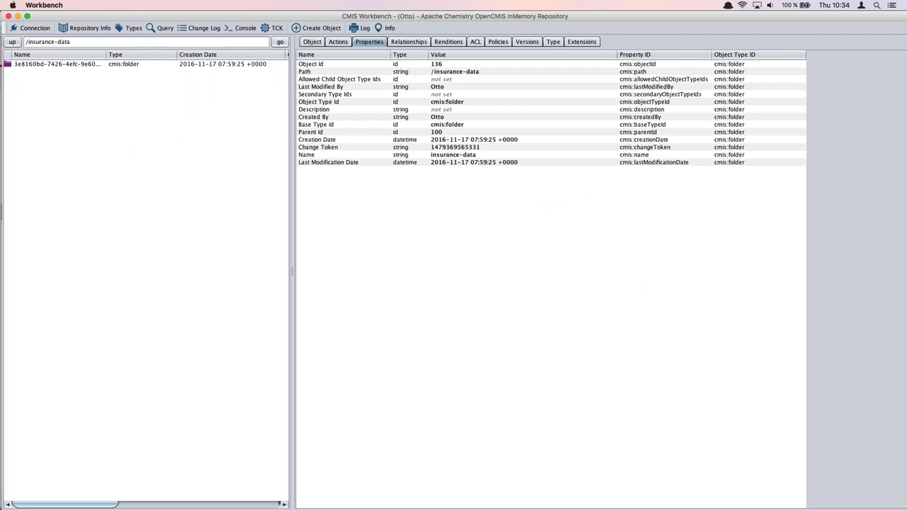
{"action": "left_click", "coordinate": [14, 43]}
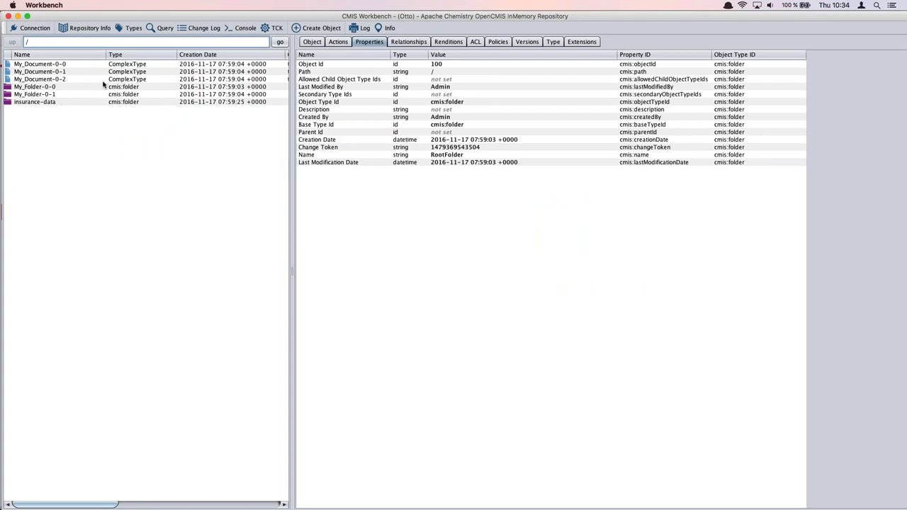
{"action": "double_click", "coordinate": [45, 103]}
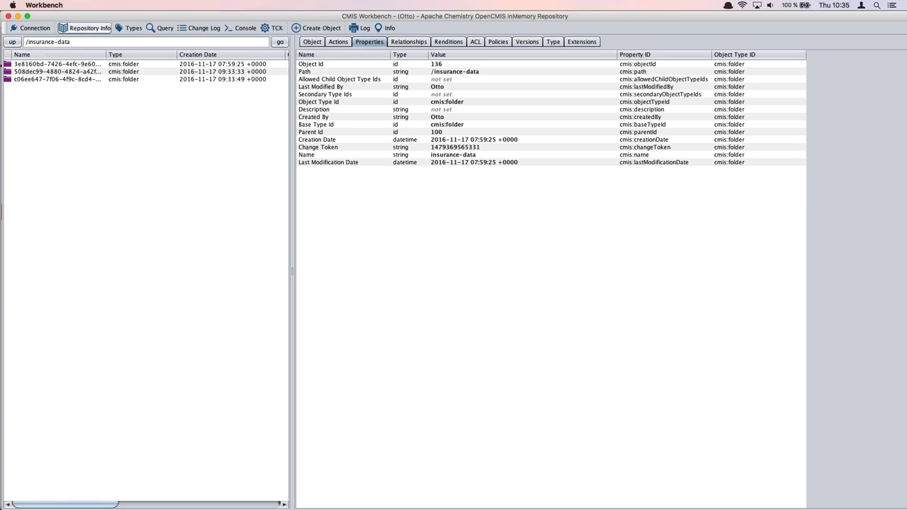
View the properties and content of invoice.pdf in the newest insurance-data subfolder, and return to the insurance-data folder
{"action": "left_click", "coordinate": [49, 79]}
{"action": "double_click", "coordinate": [49, 80]}
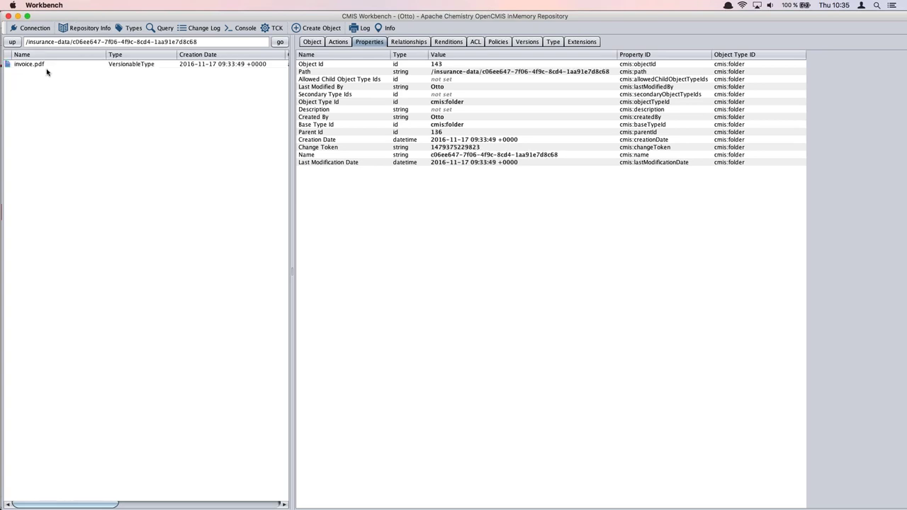
{"action": "left_click", "coordinate": [41, 100]}
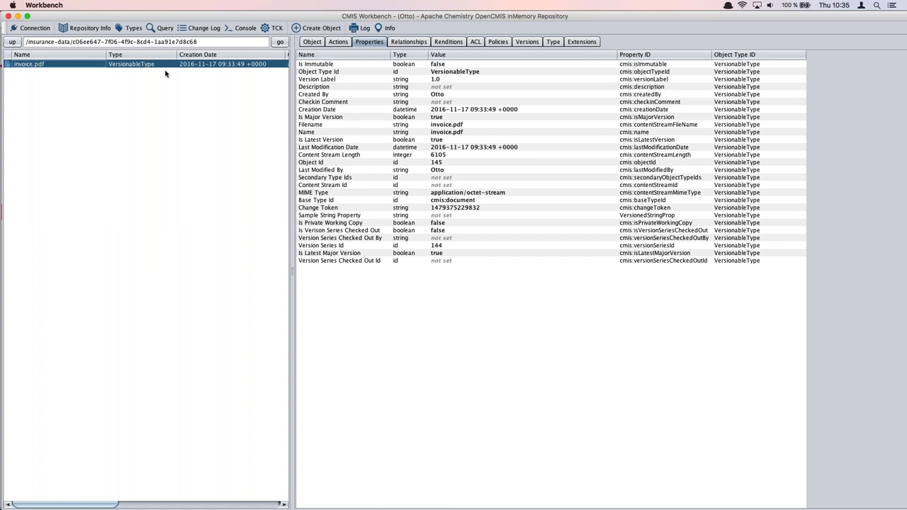
{"action": "double_click", "coordinate": [44, 65]}
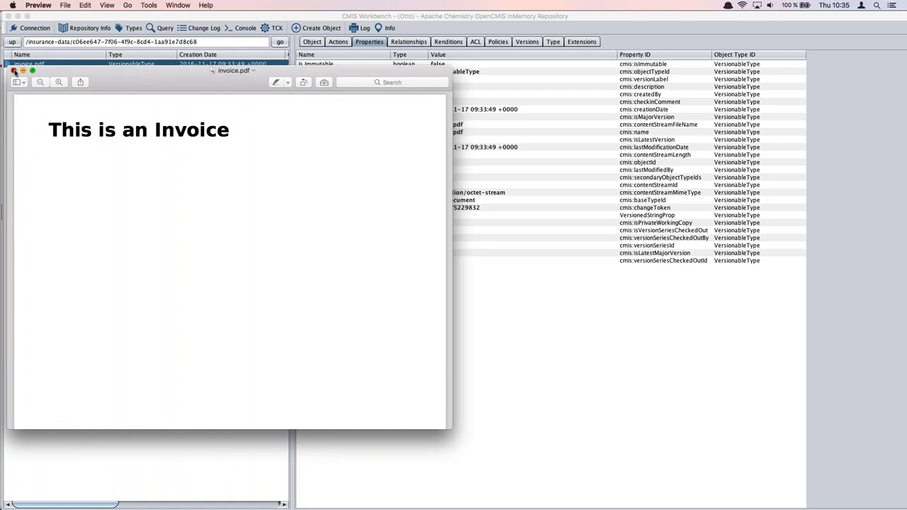
{"action": "left_click", "coordinate": [13, 72]}
{"action": "left_click", "coordinate": [12, 42]}
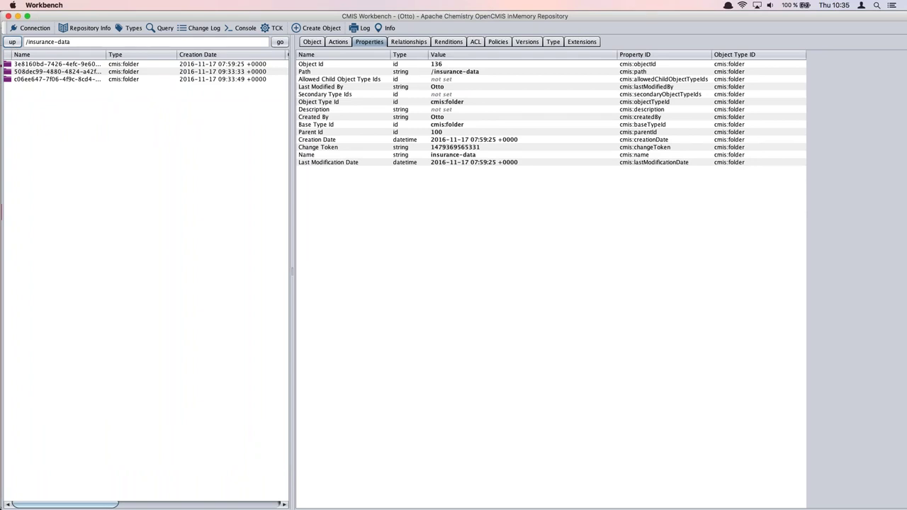
Open the newest subfolder of insurance-data and view its actions, relationships and object details
{"action": "left_click", "coordinate": [22, 63]}
{"action": "left_click", "coordinate": [32, 71]}
{"action": "left_click", "coordinate": [33, 64]}
{"action": "double_click", "coordinate": [34, 78]}
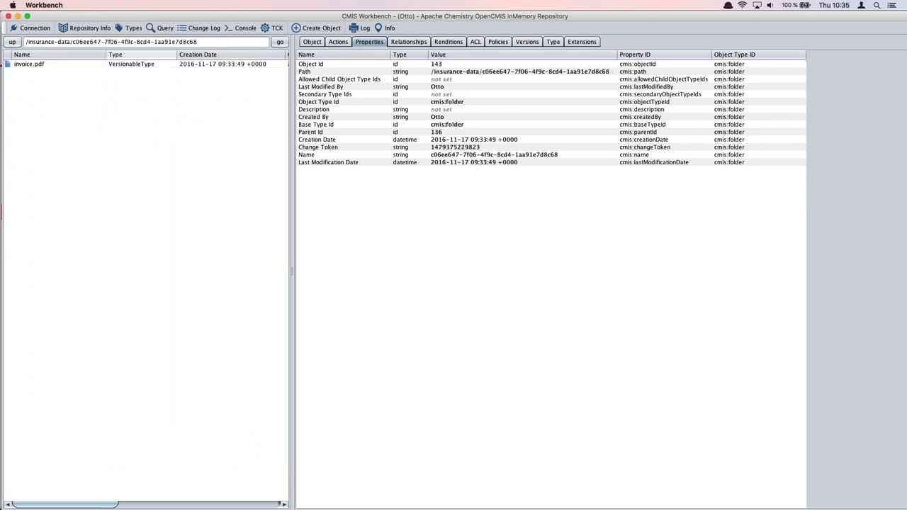
{"action": "left_click", "coordinate": [338, 42]}
{"action": "left_click", "coordinate": [409, 42]}
{"action": "left_click", "coordinate": [311, 42]}
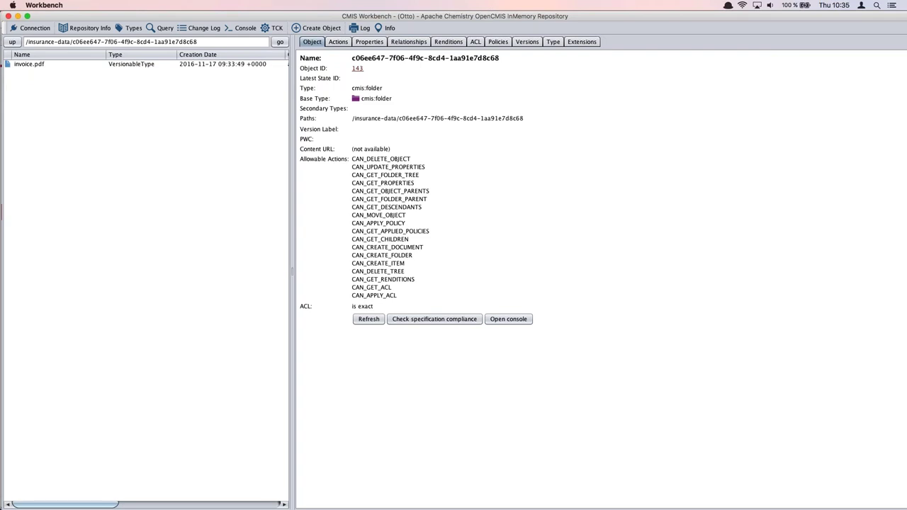
Switch to Camunda Tasklist in Chrome, complete the Approve Invoice task without approving it, and show the task list again
{"action": "key", "text": "super+Tab"}
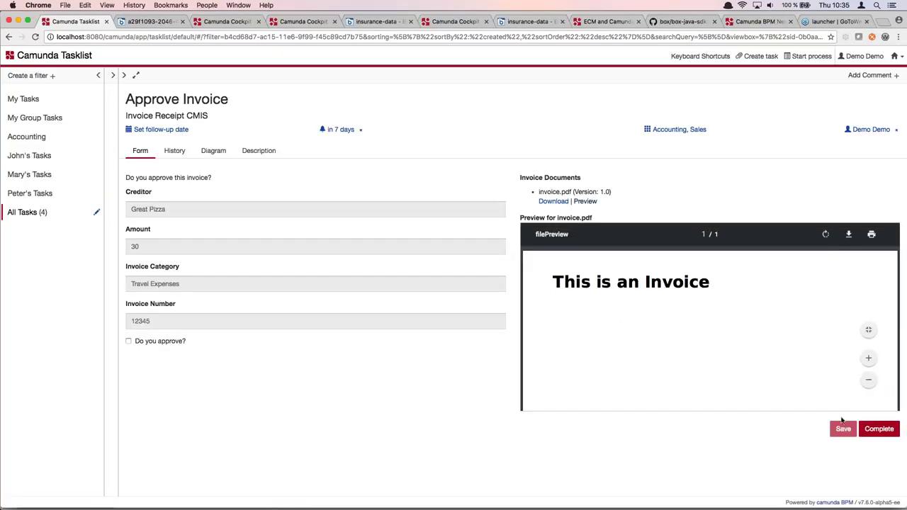
{"action": "left_click", "coordinate": [877, 429]}
{"action": "left_click", "coordinate": [124, 75]}
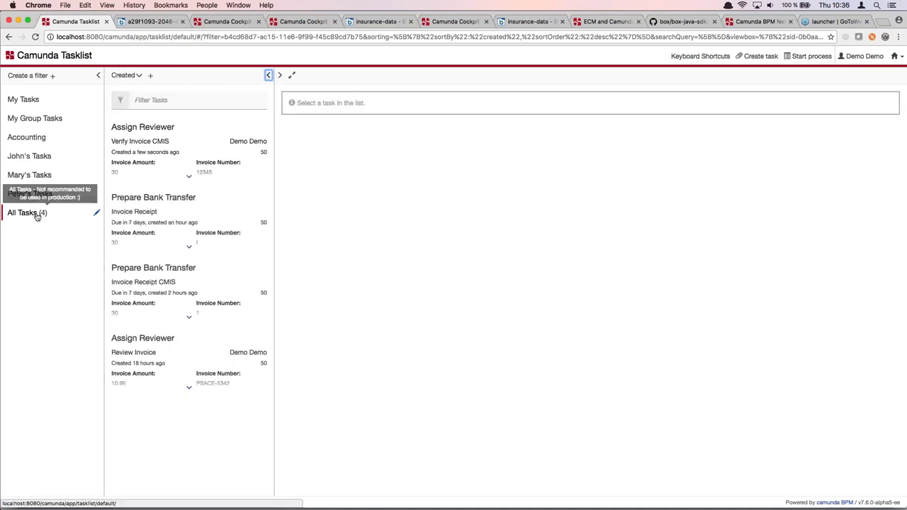
Open the Assign Reviewer task of Verify Invoice CMIS, choose the demo user as reviewer and complete it
{"action": "left_click", "coordinate": [147, 146]}
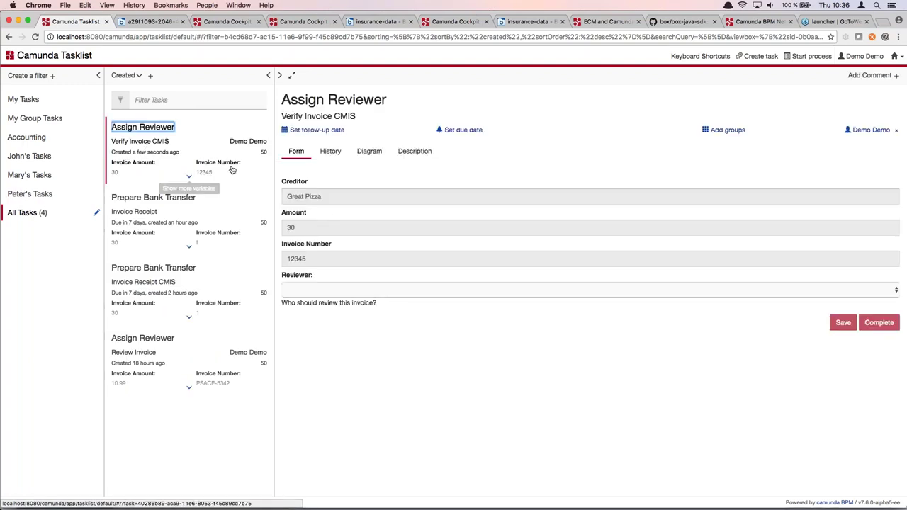
{"action": "left_click", "coordinate": [358, 292]}
{"action": "left_click", "coordinate": [594, 354]}
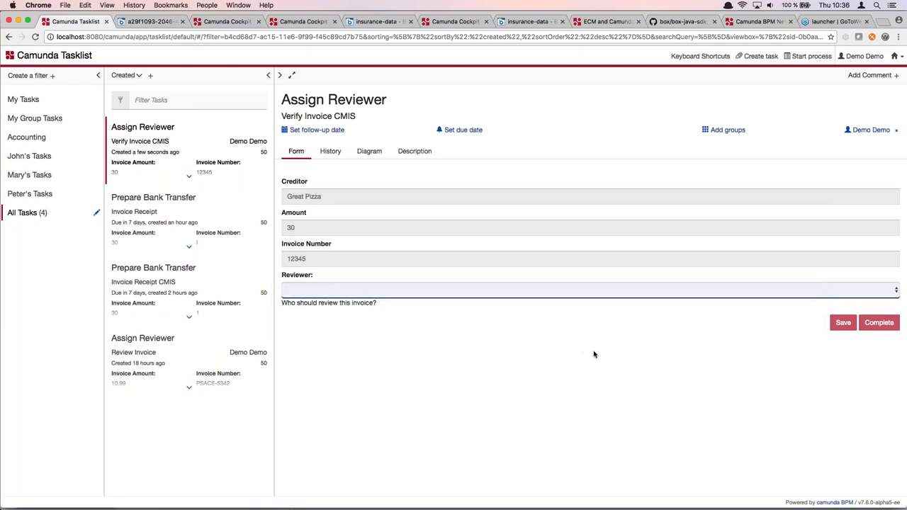
{"action": "key", "text": "d"}
{"action": "left_click", "coordinate": [879, 326]}
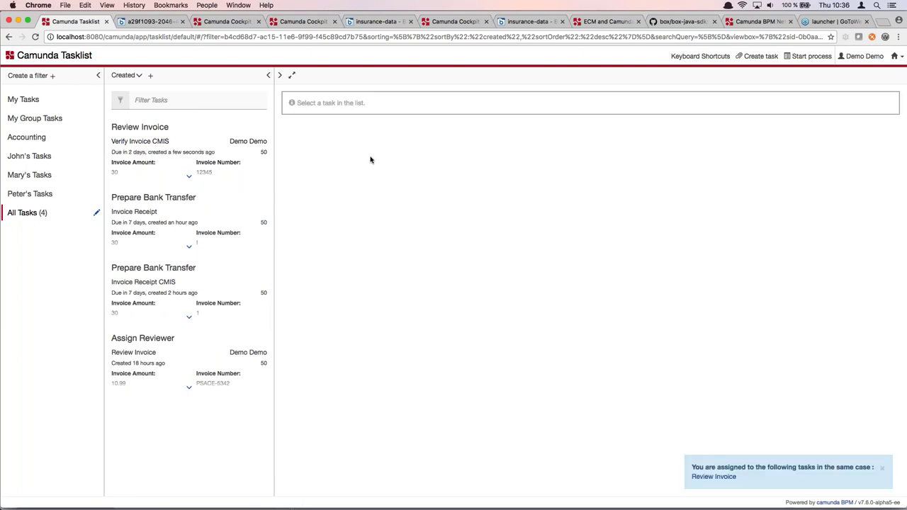
Open the Review Invoice task of Verify Invoice CMIS, dismiss the assignment notification and request a new invoice upload
{"action": "left_click", "coordinate": [175, 145]}
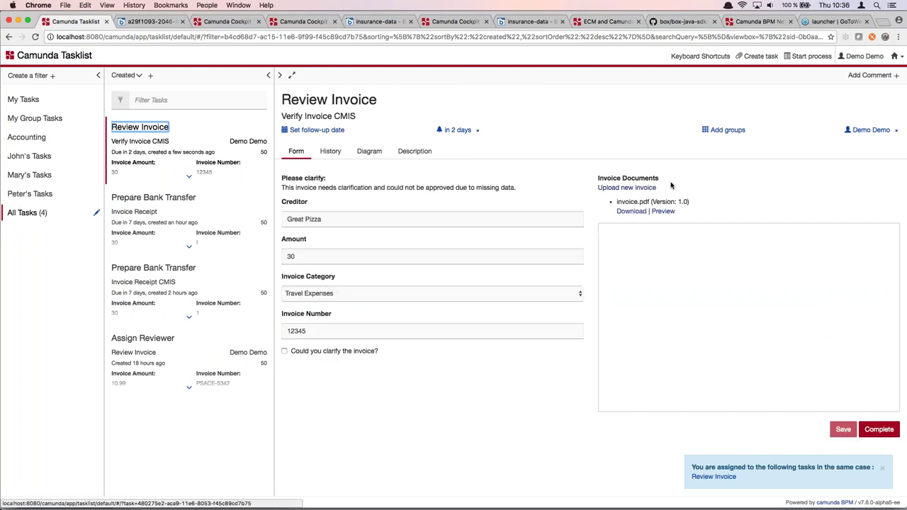
{"action": "left_click", "coordinate": [886, 469]}
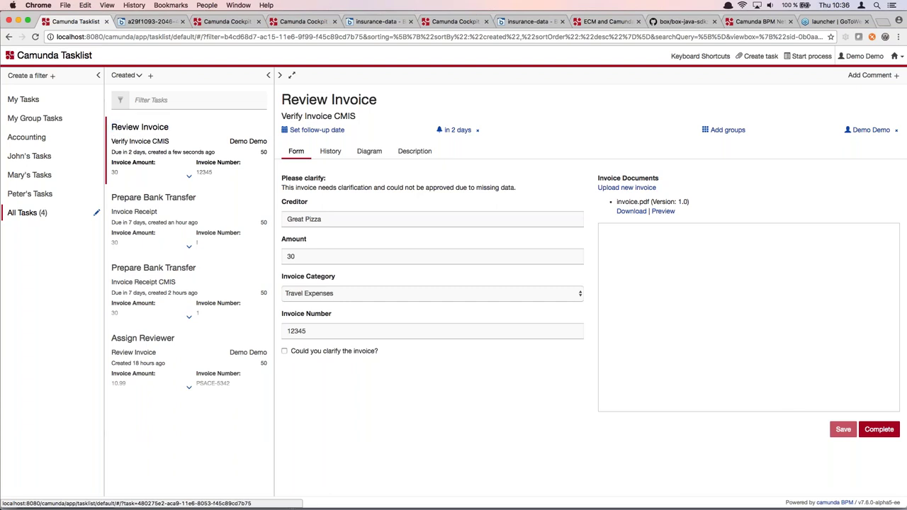
{"action": "left_click", "coordinate": [626, 187]}
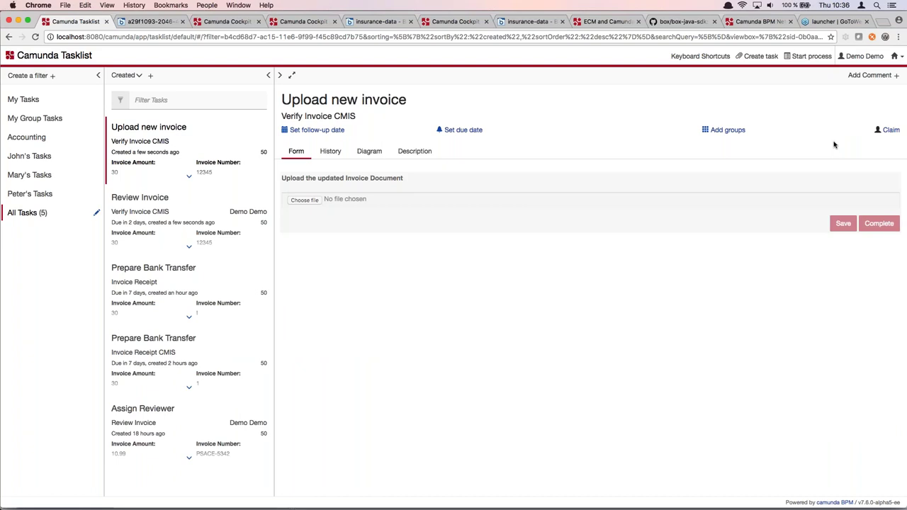
Claim the Upload new invoice task, upload invoice.pdf and invoice2.pdf from Downloads, and complete the task
{"action": "left_click", "coordinate": [303, 200]}
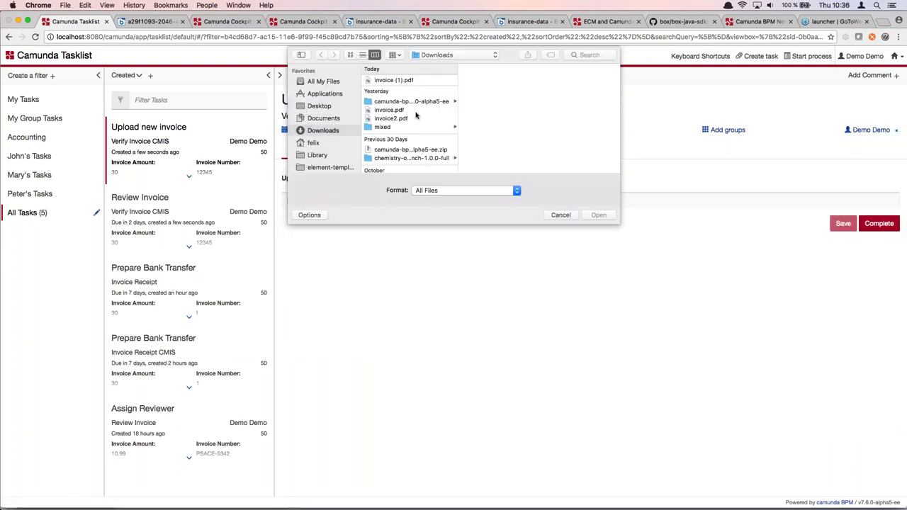
{"action": "double_click", "coordinate": [416, 112]}
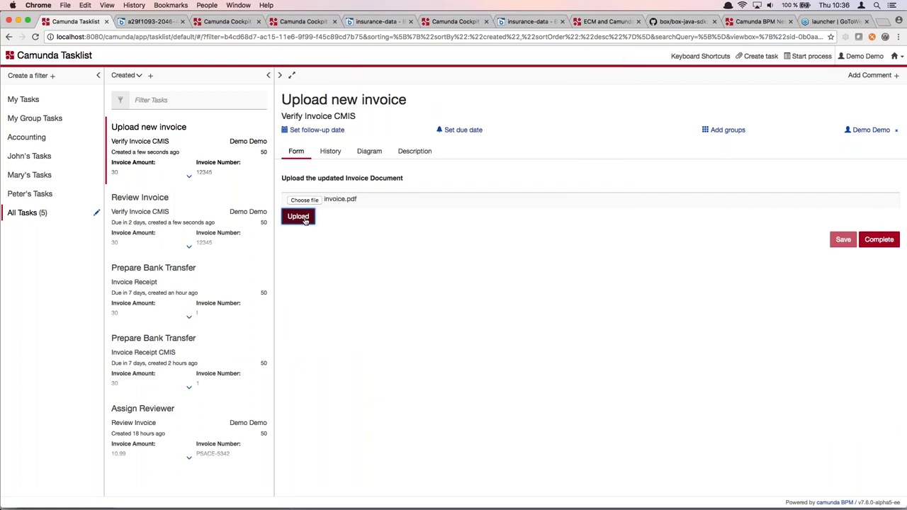
{"action": "left_click", "coordinate": [296, 214]}
{"action": "left_click", "coordinate": [304, 224]}
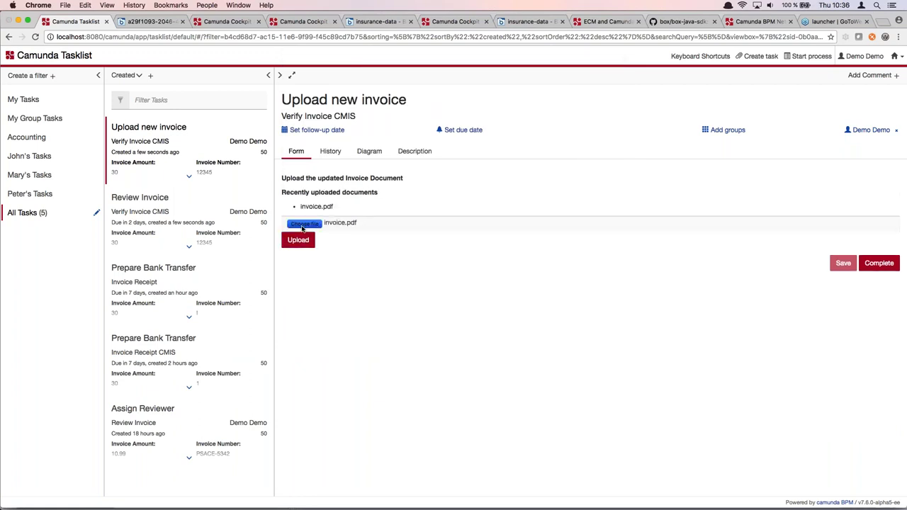
{"action": "double_click", "coordinate": [404, 111]}
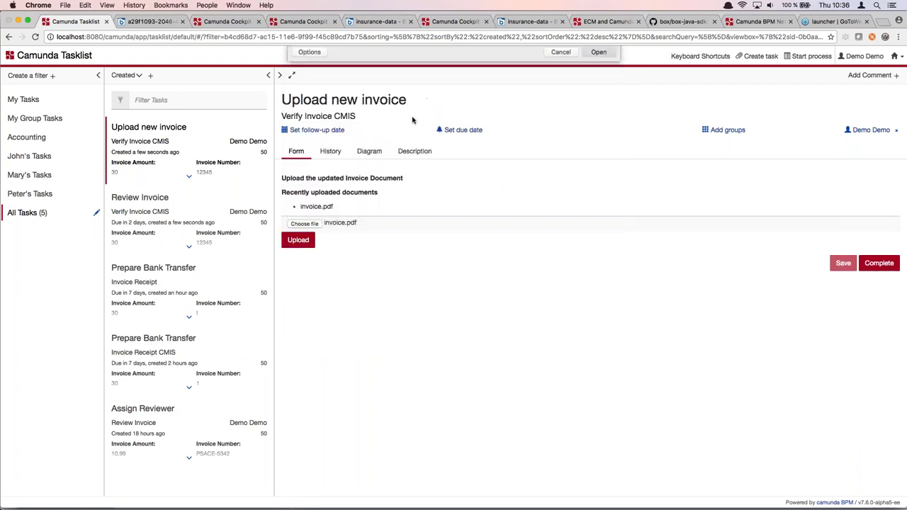
{"action": "left_click", "coordinate": [297, 240]}
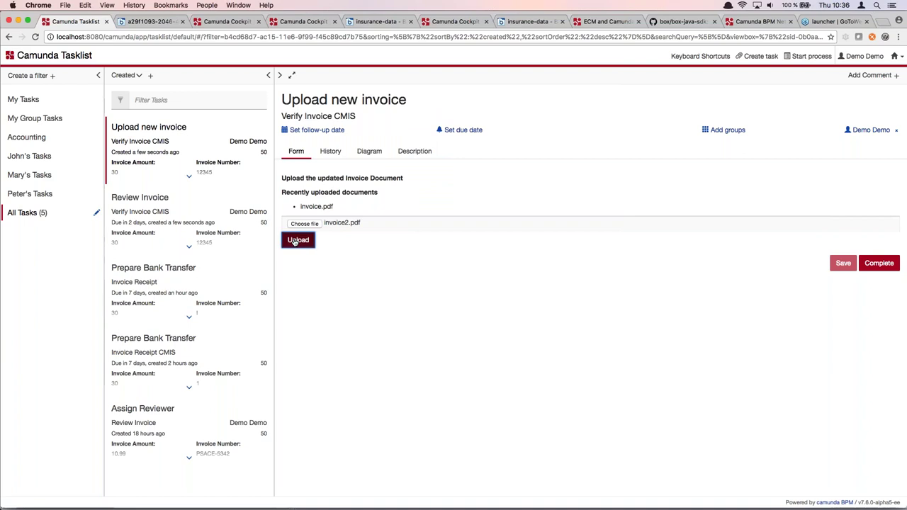
{"action": "left_click", "coordinate": [98, 75]}
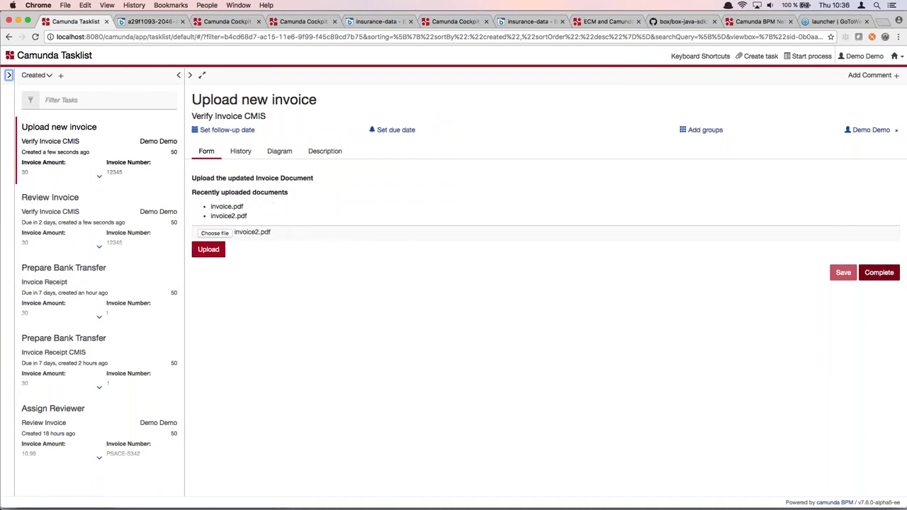
{"action": "left_click", "coordinate": [875, 276]}
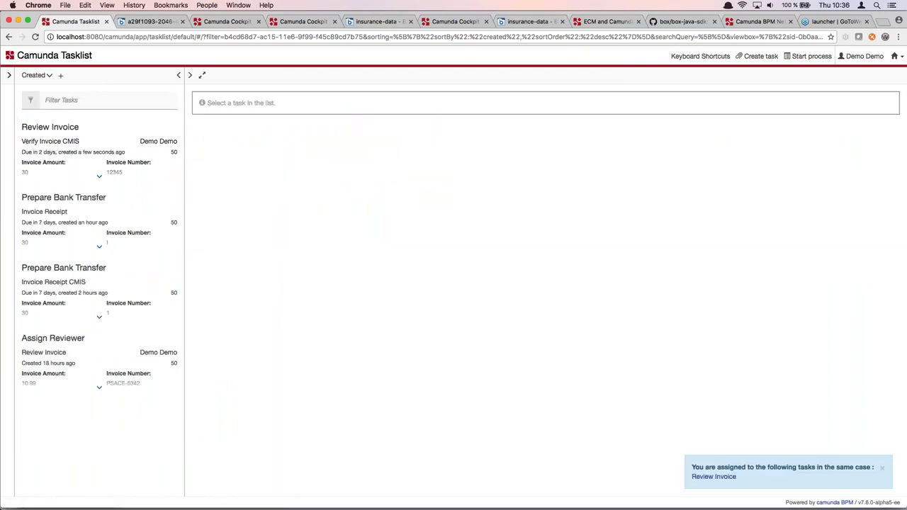
Reopen the Review Invoice task of Verify Invoice CMIS and preview invoice.pdf and invoice2.pdf
{"action": "left_click", "coordinate": [60, 152]}
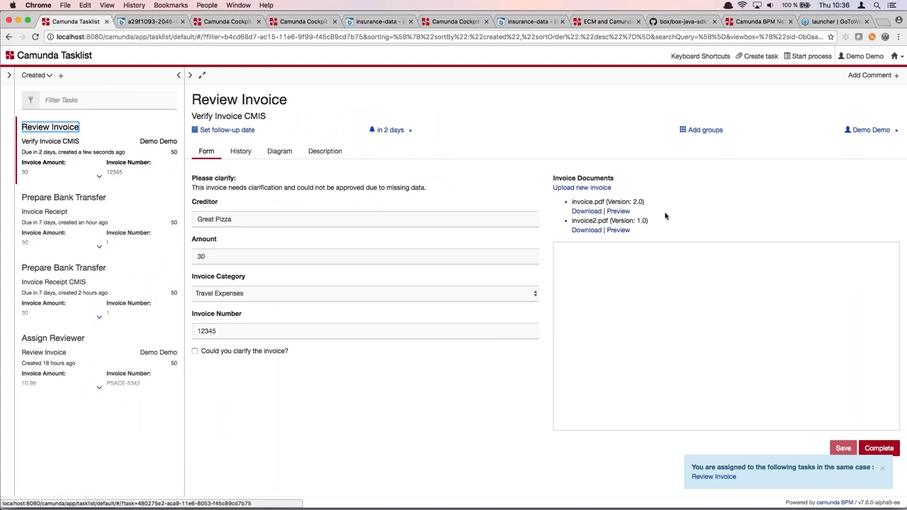
{"action": "left_click", "coordinate": [618, 211]}
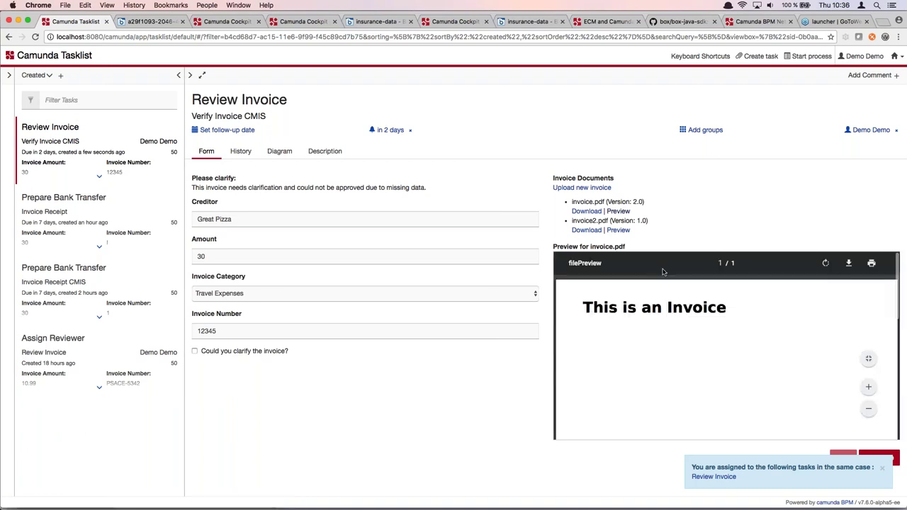
{"action": "left_click", "coordinate": [619, 230]}
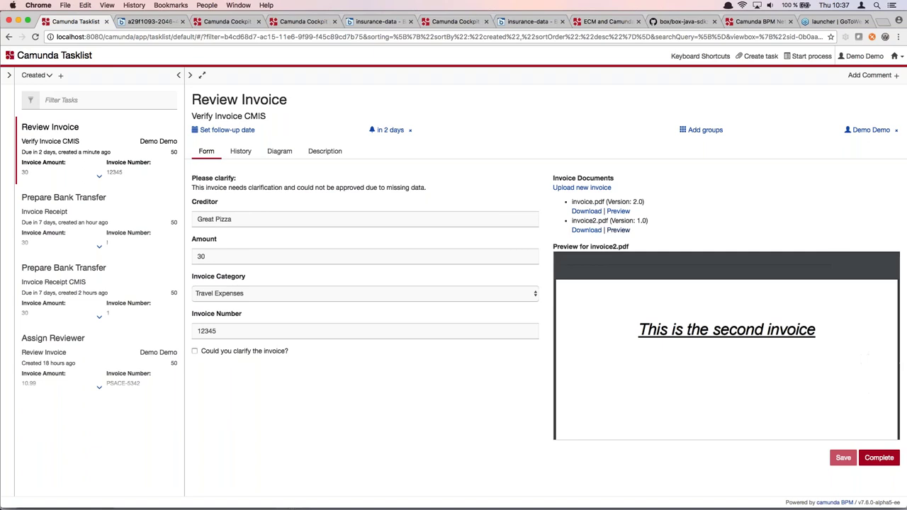
Switch to CMIS Workbench, reopen the newest insurance-data subfolder and view the version histories of invoice.pdf and invoice2.pdf
{"action": "key", "text": "super+Tab"}
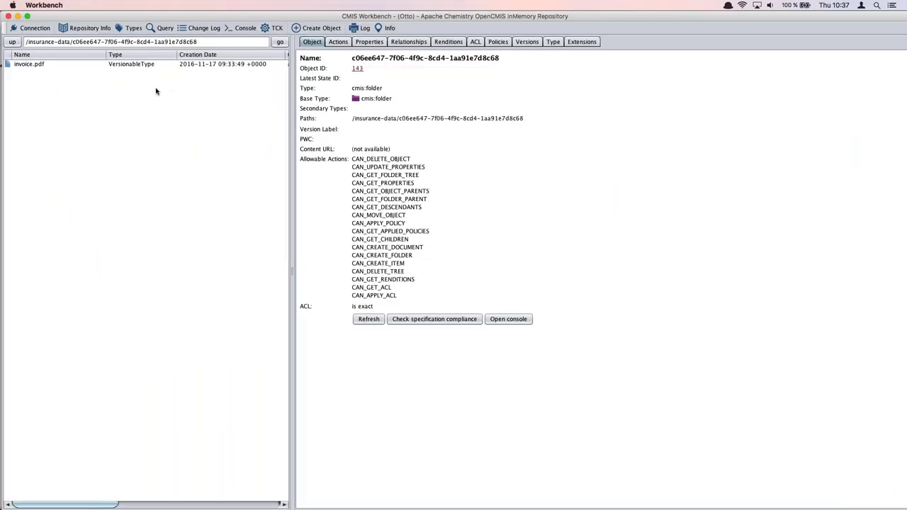
{"action": "left_click", "coordinate": [13, 42]}
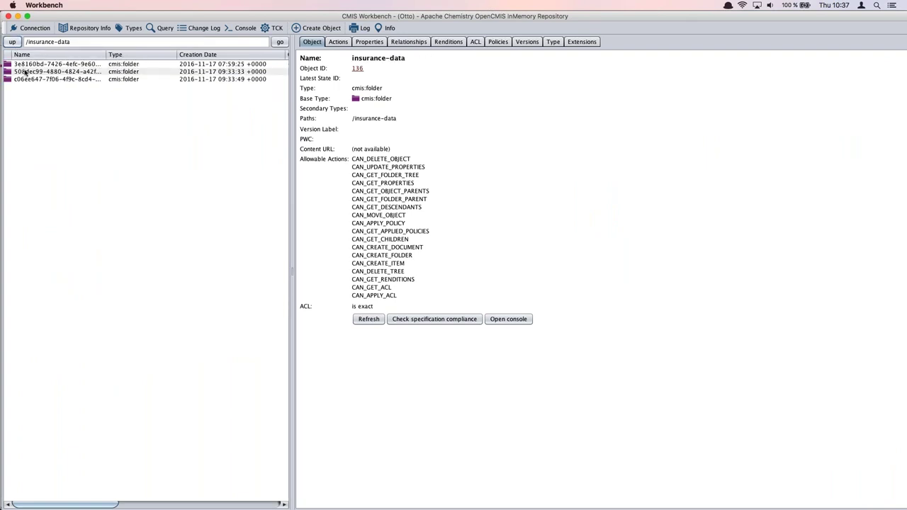
{"action": "double_click", "coordinate": [26, 80]}
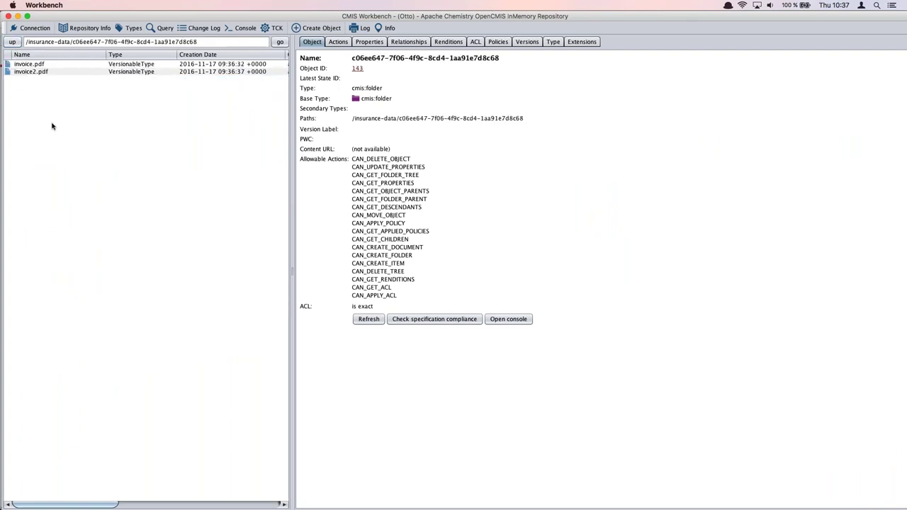
{"action": "left_click", "coordinate": [28, 64]}
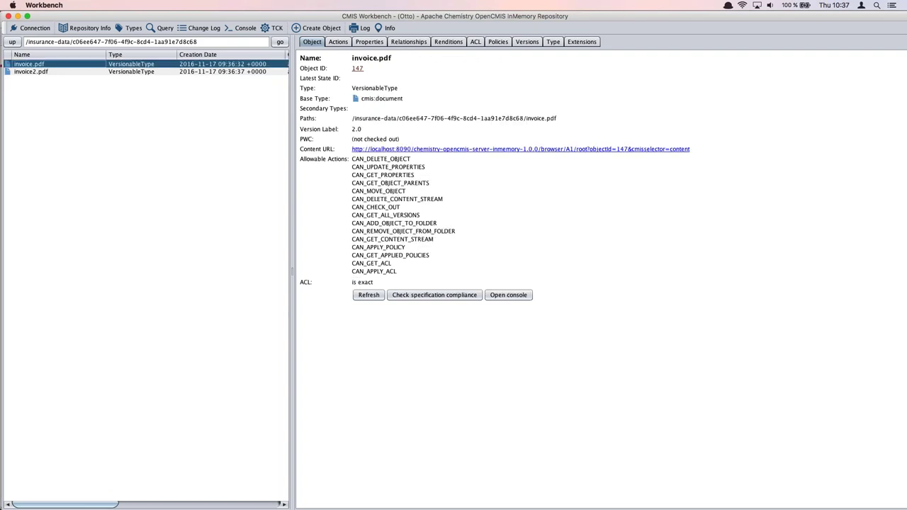
{"action": "left_click_drag", "start_coordinate": [278, 87], "coordinate": [172, 87]}
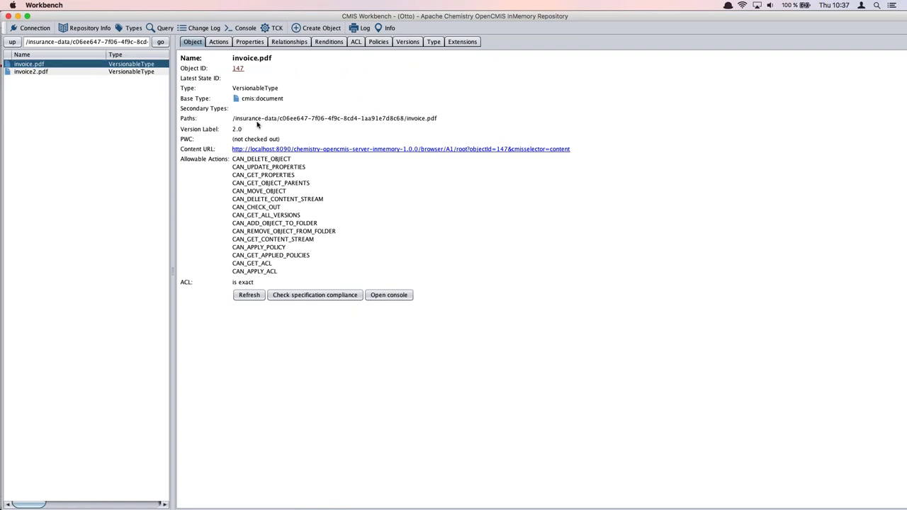
{"action": "left_click", "coordinate": [412, 42]}
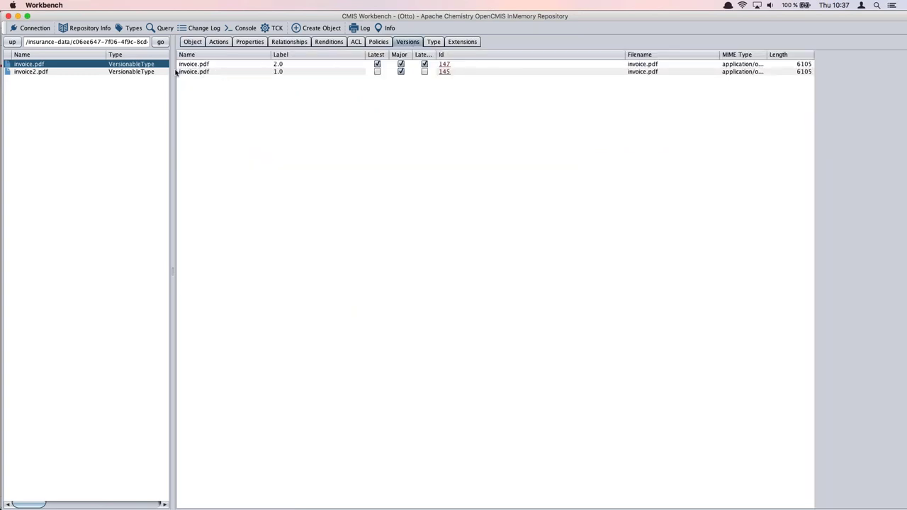
{"action": "left_click", "coordinate": [46, 72]}
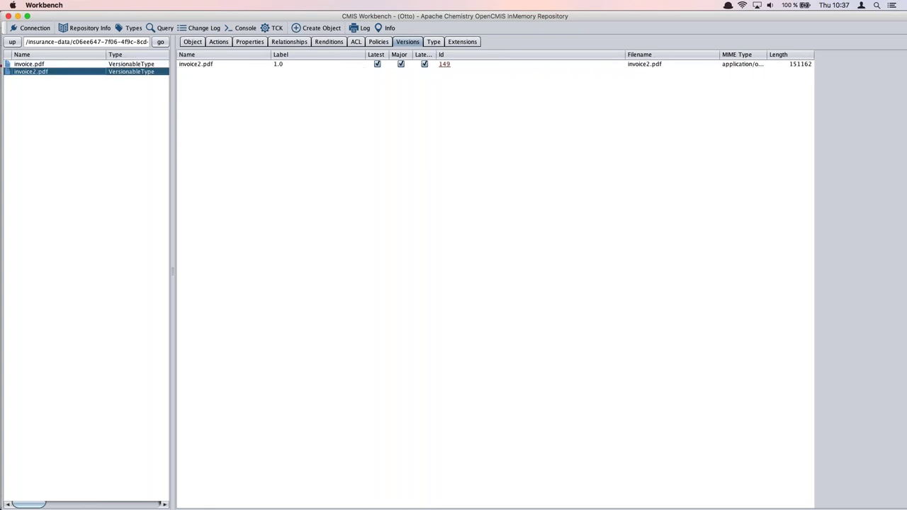
Switch back to Camunda Tasklist in Chrome, mark the invoice as clarified and complete the Review Invoice task
{"action": "key", "text": "super+Tab"}
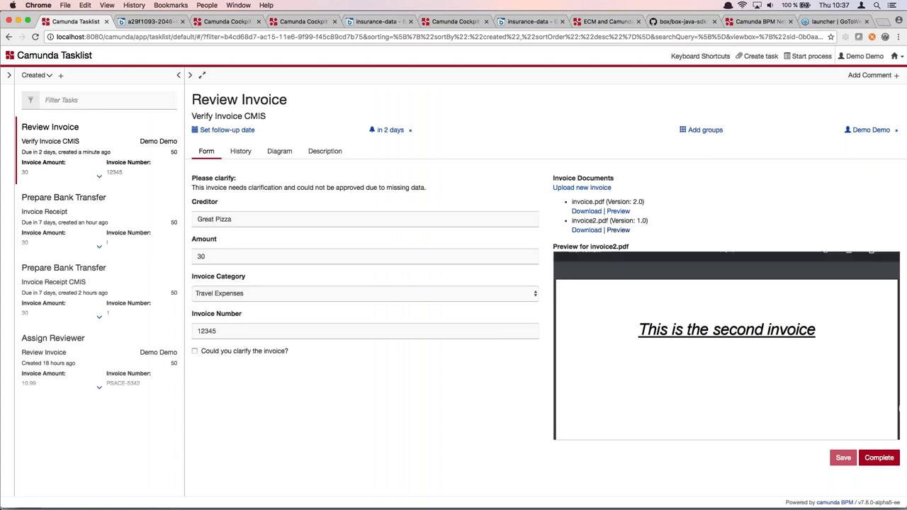
{"action": "left_click", "coordinate": [280, 351]}
{"action": "left_click", "coordinate": [878, 459]}
Open the Approve Invoice task of Invoice Receipt CMIS, approve the invoice, complete the task and show the filter list again
{"action": "left_click", "coordinate": [133, 142]}
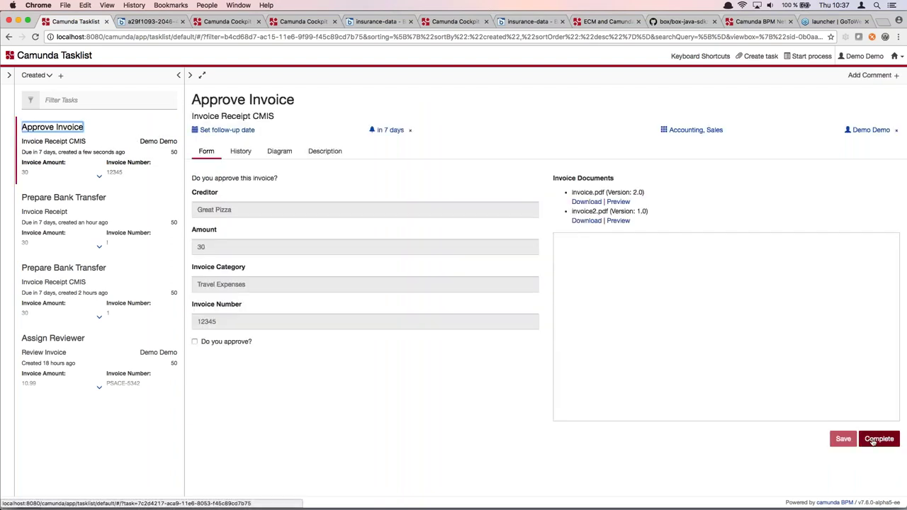
{"action": "left_click", "coordinate": [229, 345]}
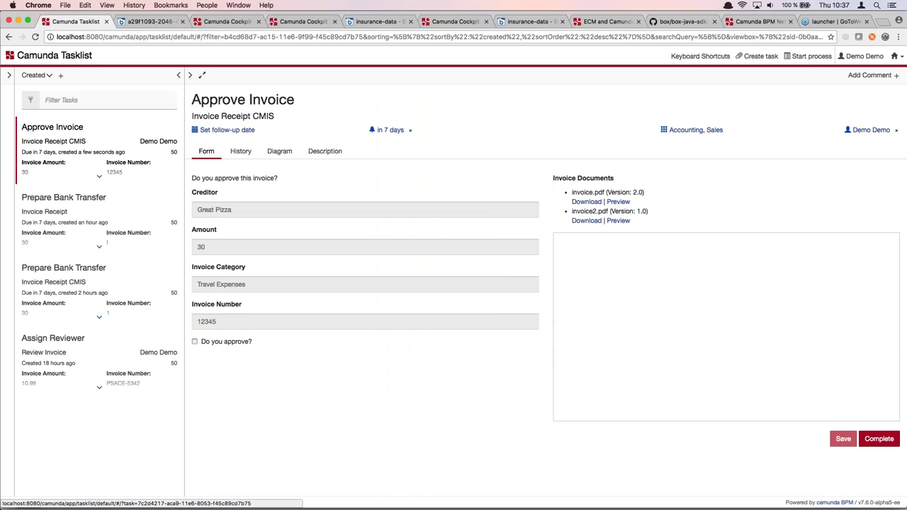
{"action": "left_click", "coordinate": [878, 438]}
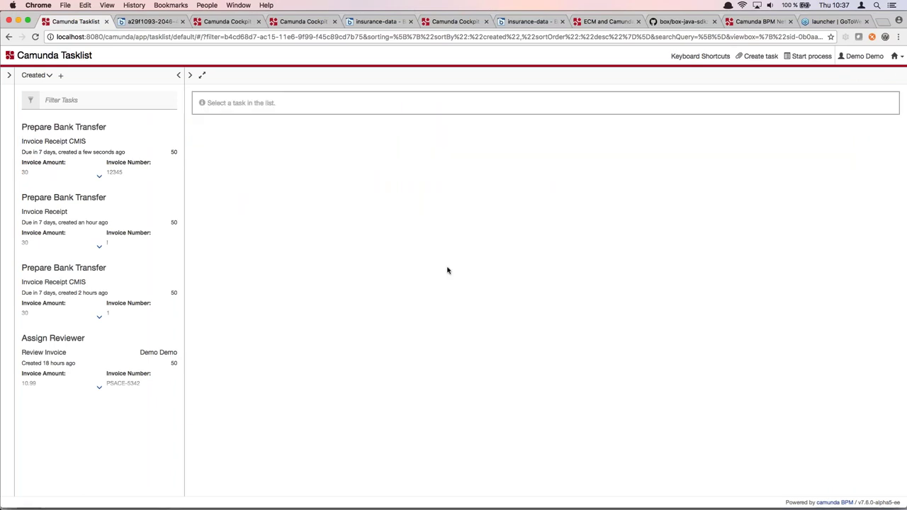
{"action": "left_click", "coordinate": [9, 75]}
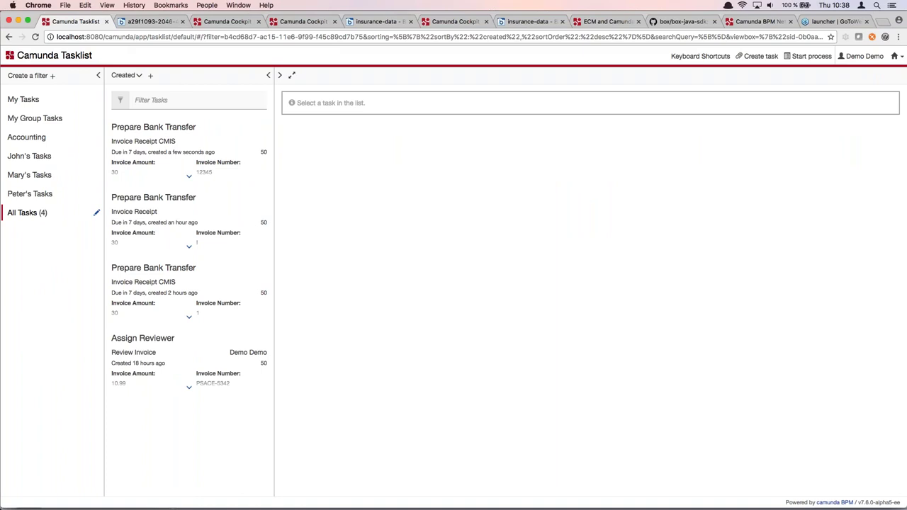
Switch to Eclipse and collapse the camunda-example-invoice-cmis project in the project tree
{"action": "key", "text": "super+Tab"}
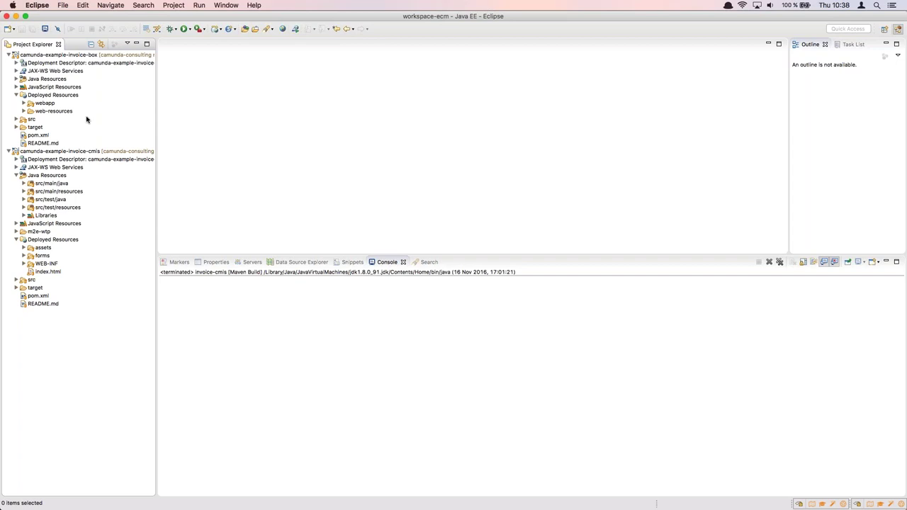
{"action": "left_click", "coordinate": [41, 152]}
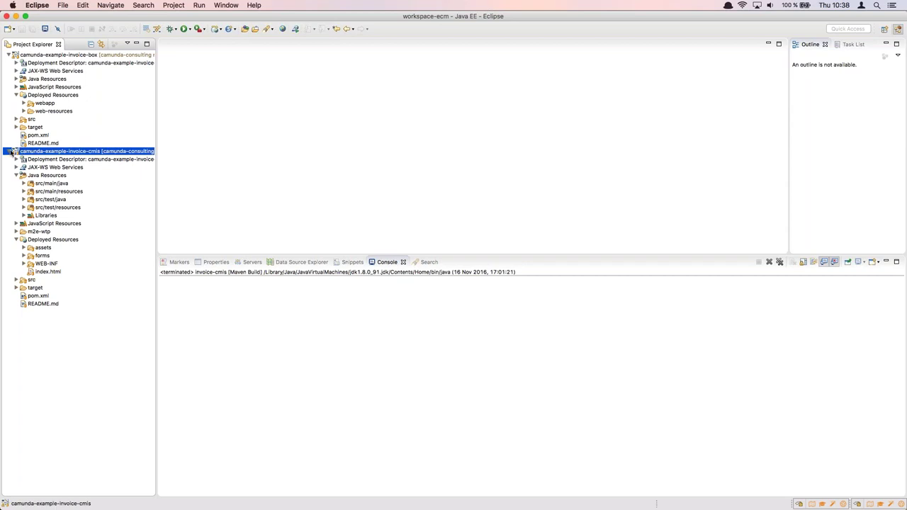
{"action": "left_click", "coordinate": [10, 152]}
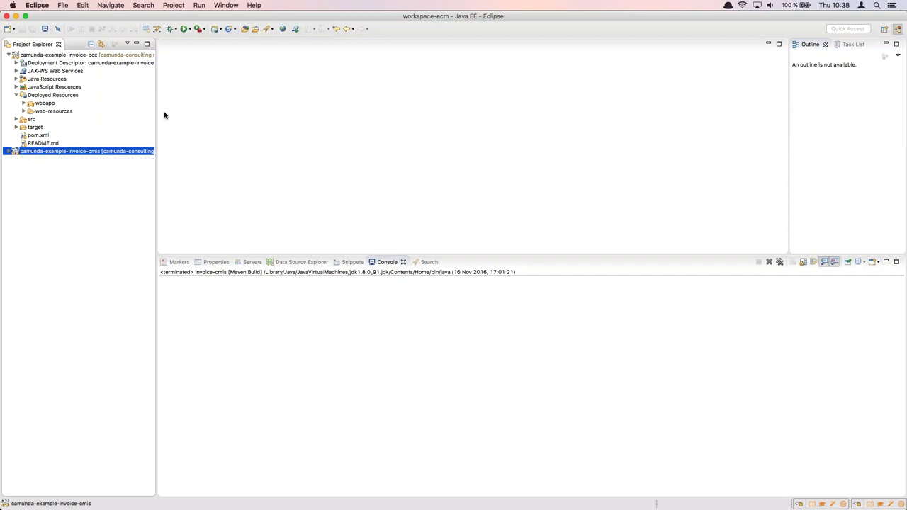
Widen the project tree and check the top-level contents of the camunda-example-invoice-box and camunda-example-invoice-cmis projects, leaving only the box project expanded
{"action": "left_click_drag", "start_coordinate": [183, 110], "coordinate": [245, 111]}
{"action": "left_click", "coordinate": [112, 59]}
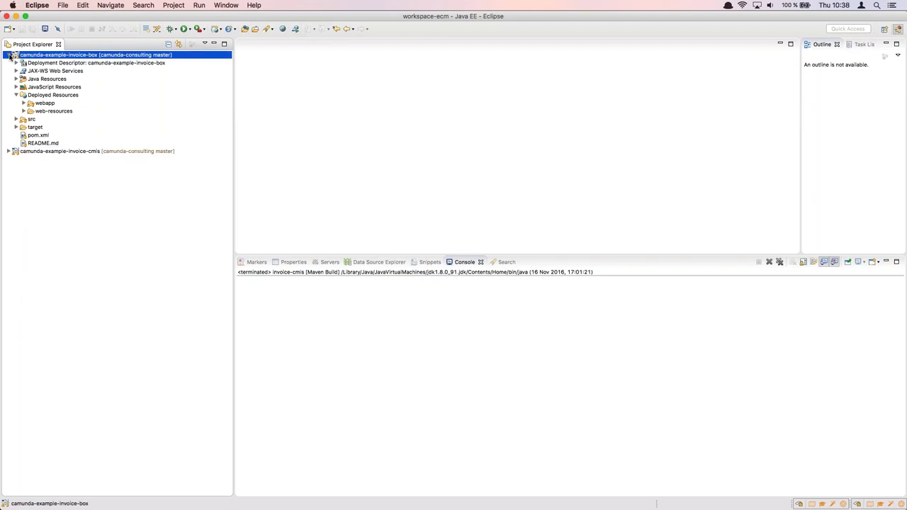
{"action": "left_click", "coordinate": [8, 55]}
{"action": "left_click", "coordinate": [9, 55]}
{"action": "left_click", "coordinate": [7, 151]}
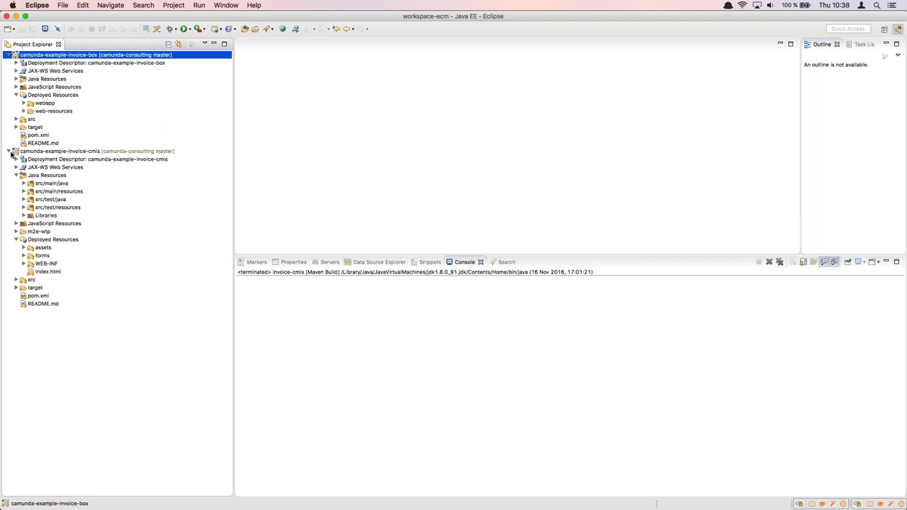
{"action": "left_click", "coordinate": [9, 152]}
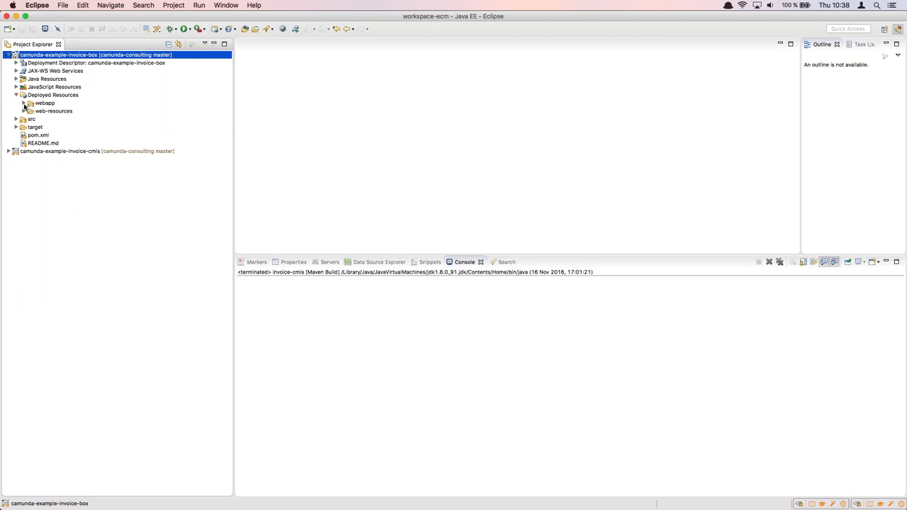
Expand the webapp forms folder and all four src/main/java packages of the camunda-example-invoice-box project
{"action": "left_click", "coordinate": [23, 103]}
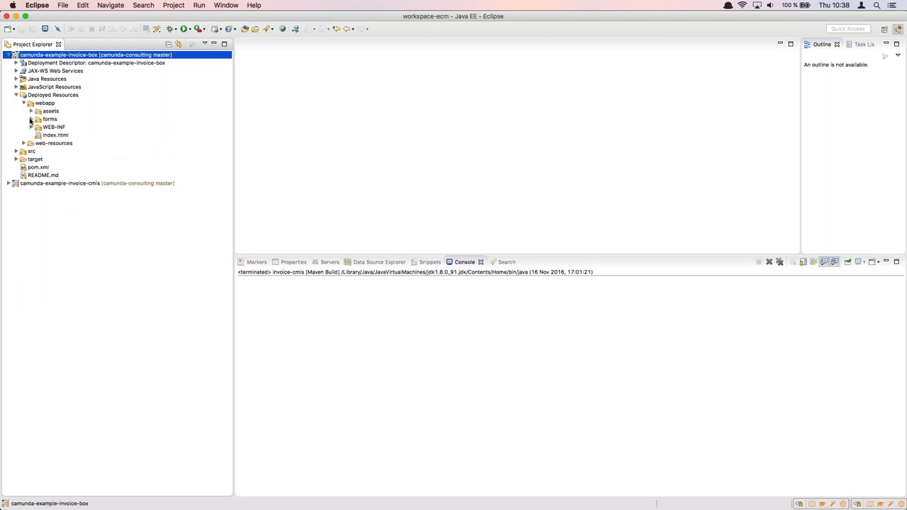
{"action": "left_click", "coordinate": [30, 119]}
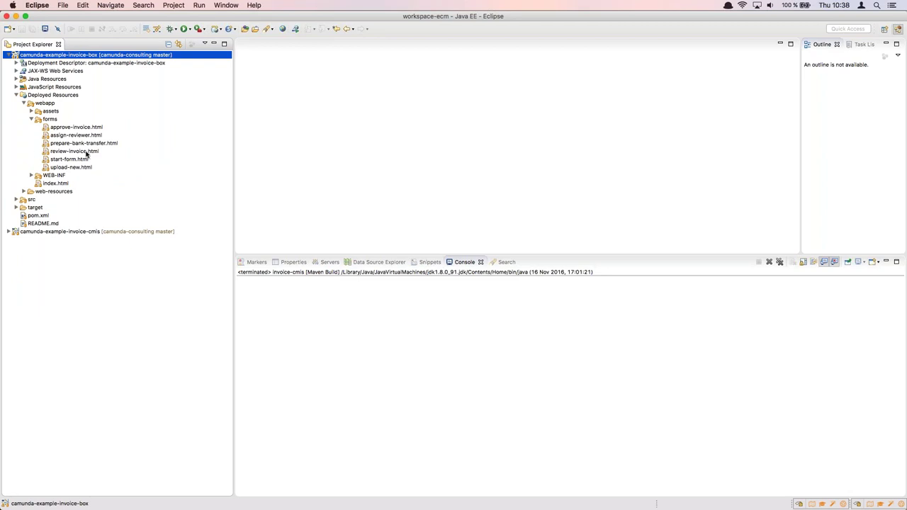
{"action": "left_click", "coordinate": [15, 79]}
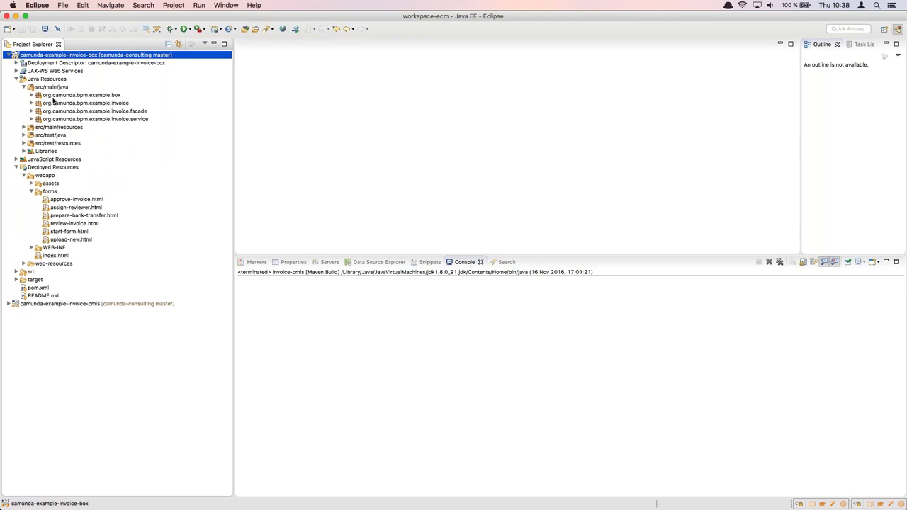
{"action": "left_click", "coordinate": [31, 95]}
{"action": "left_click", "coordinate": [31, 127]}
{"action": "left_click", "coordinate": [31, 175]}
{"action": "left_click", "coordinate": [31, 199]}
{"action": "left_click", "coordinate": [31, 199]}
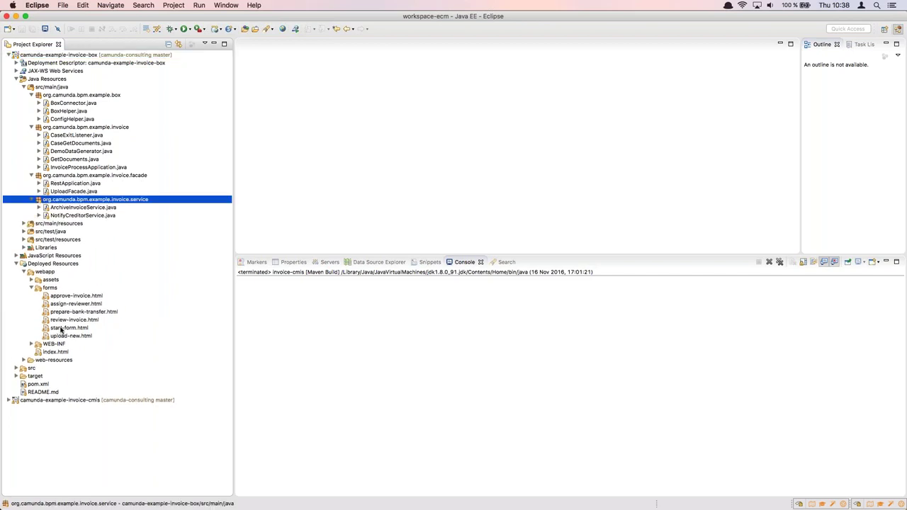
Open start-form.html from the box project's forms folder and enlarge the editor area over the console
{"action": "left_click", "coordinate": [62, 329]}
{"action": "double_click", "coordinate": [61, 329]}
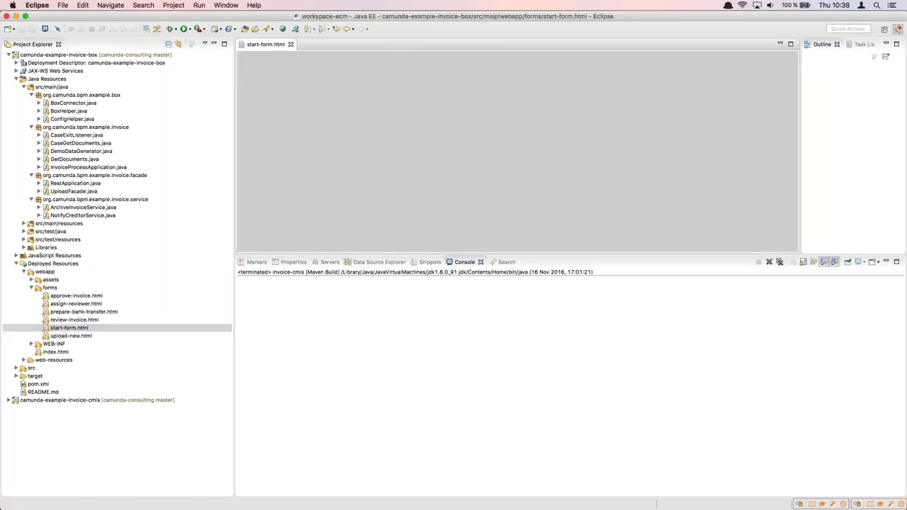
{"action": "left_click_drag", "start_coordinate": [274, 256], "coordinate": [262, 395]}
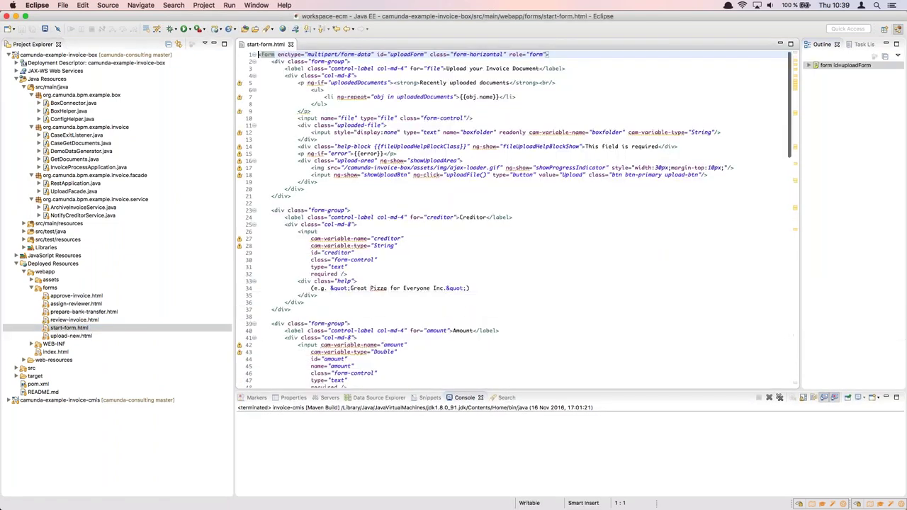
Open invoice.v2.bpmn from src/main/resources in Camunda Modeler, maximize the window and bring the whole process diagram into view
{"action": "left_click", "coordinate": [24, 224]}
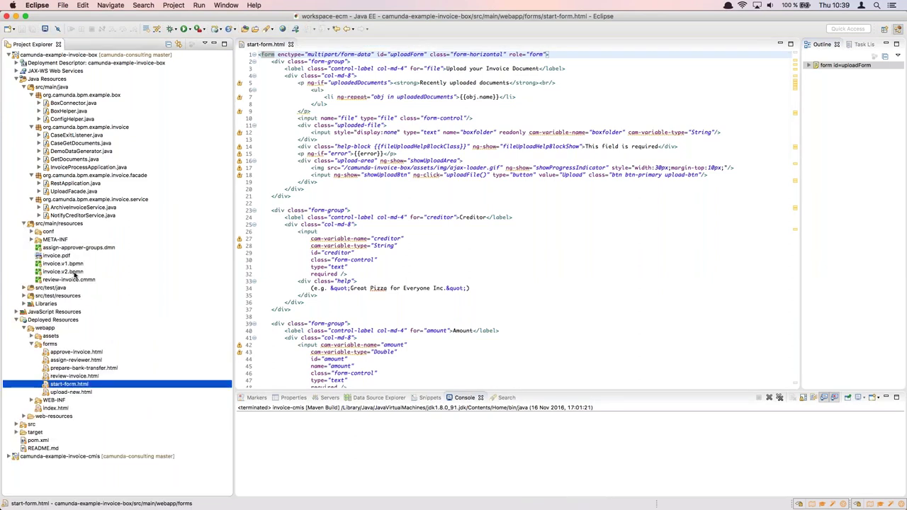
{"action": "double_click", "coordinate": [64, 272]}
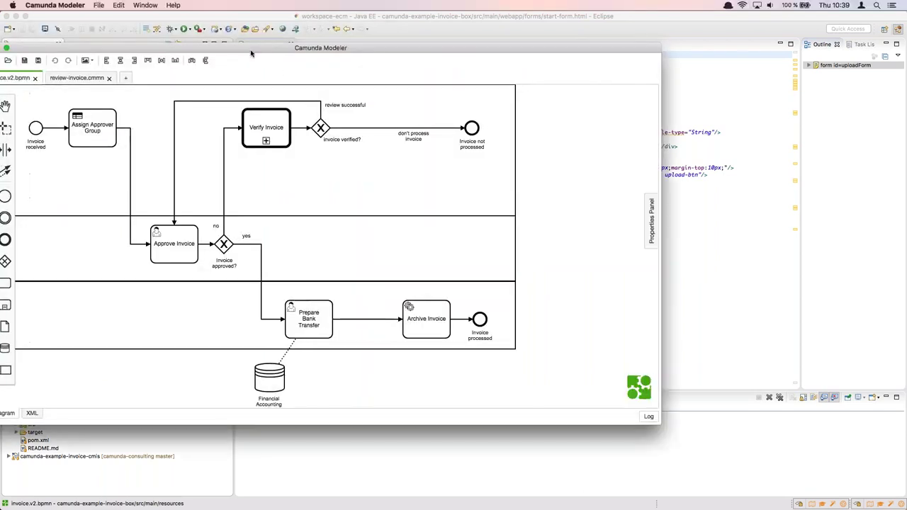
{"action": "left_click_drag", "start_coordinate": [251, 53], "coordinate": [339, 53]}
{"action": "left_click", "coordinate": [95, 48]}
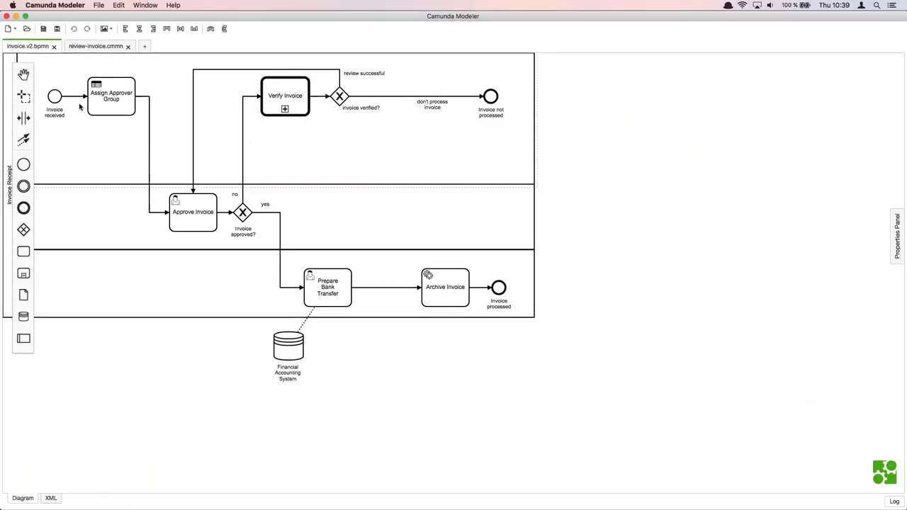
{"action": "left_click_drag", "start_coordinate": [105, 346], "coordinate": [204, 400]}
Show the form properties of the Invoice received start event and highlight its form key path
{"action": "left_click", "coordinate": [150, 150]}
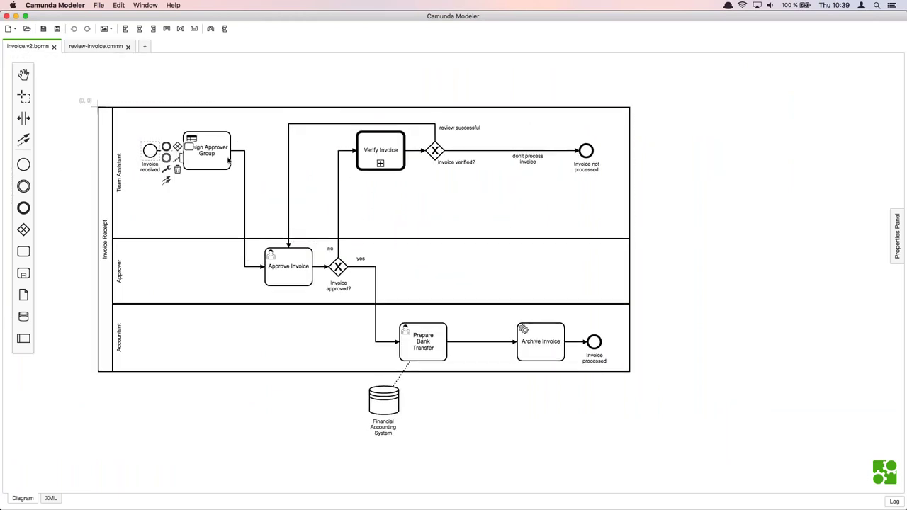
{"action": "left_click", "coordinate": [898, 241]}
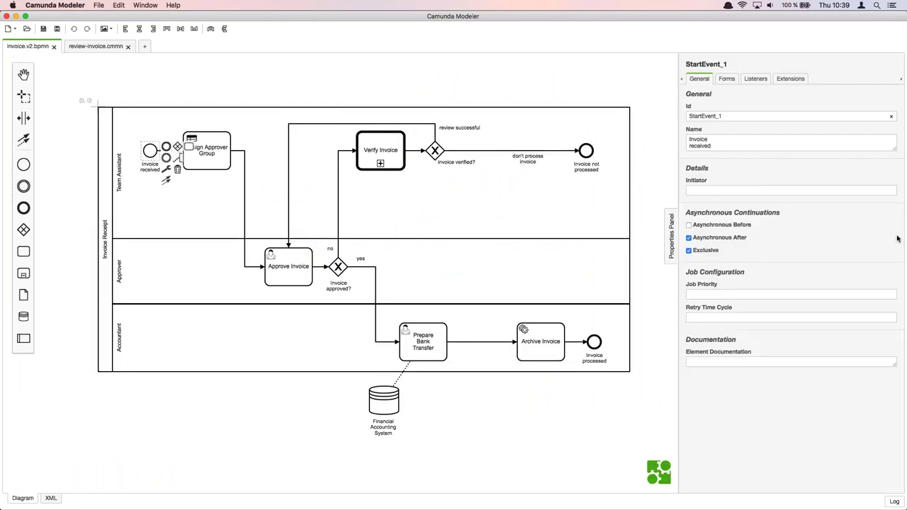
{"action": "left_click", "coordinate": [725, 78]}
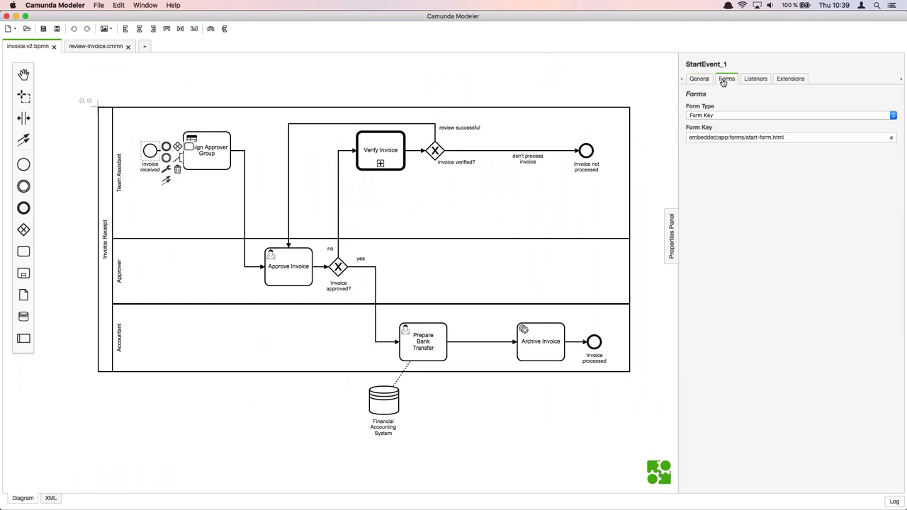
{"action": "left_click_drag", "start_coordinate": [717, 137], "coordinate": [785, 138]}
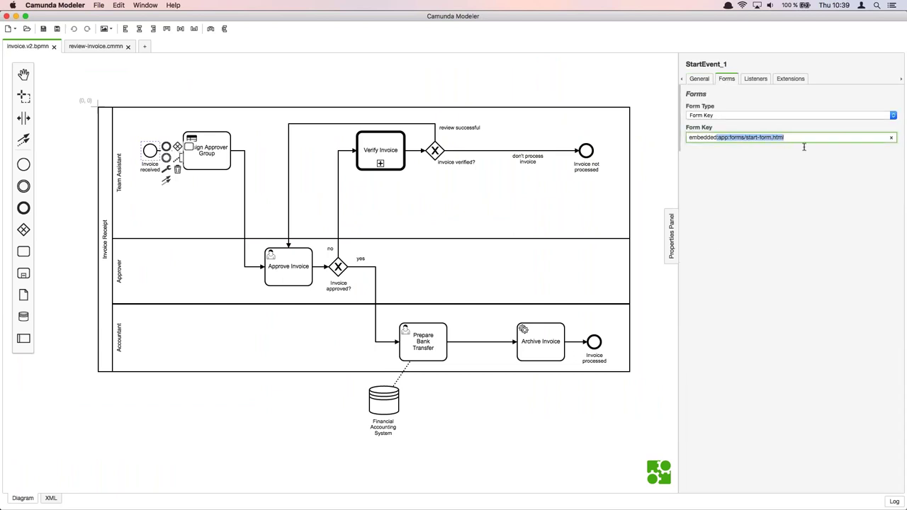